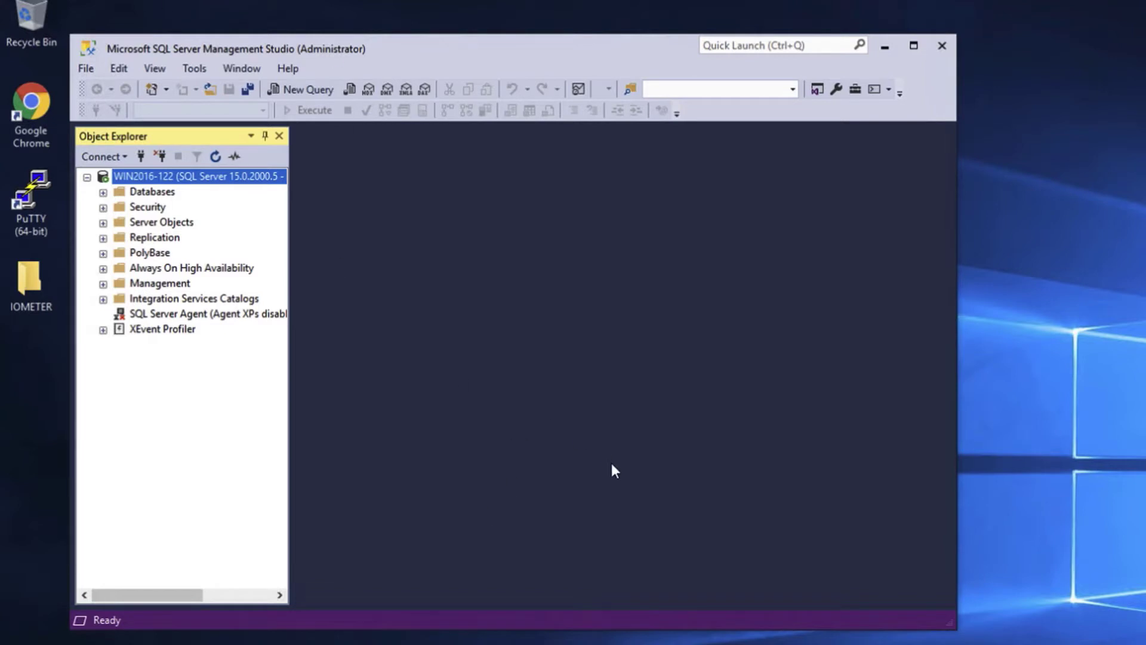
Expand Databases in SSMS to reveal BirthdayDB, then check the SQL_Data and SQL_Log disks in Disk Management
{"action": "double_click", "coordinate": [166, 194]}
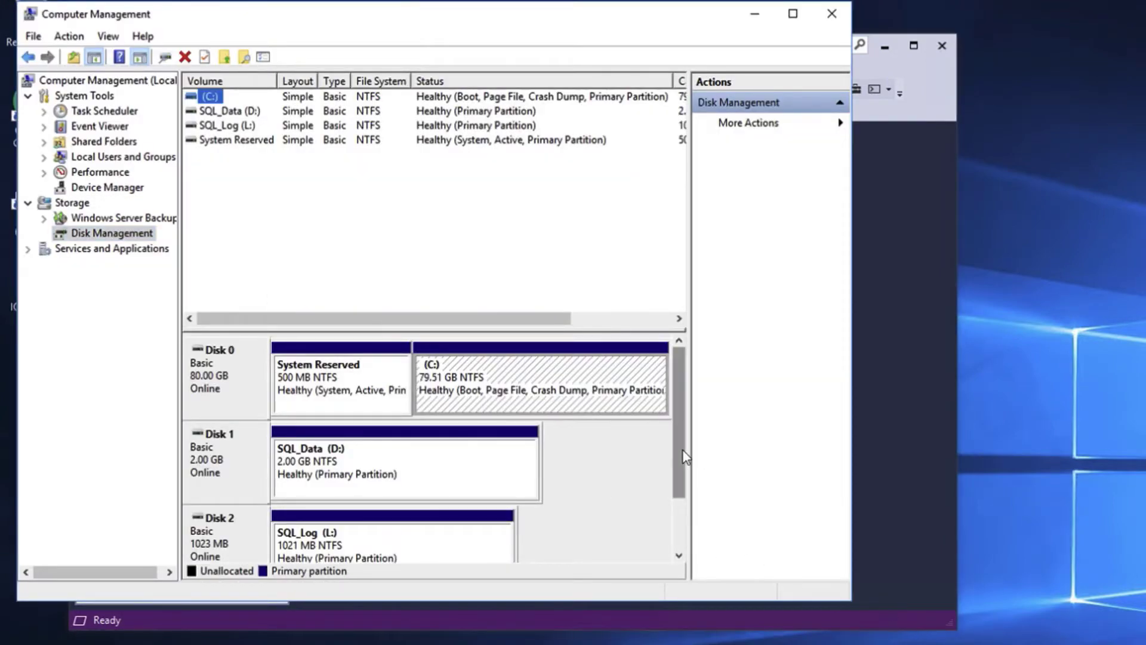
{"action": "left_click_drag", "start_coordinate": [686, 474], "coordinate": [686, 493]}
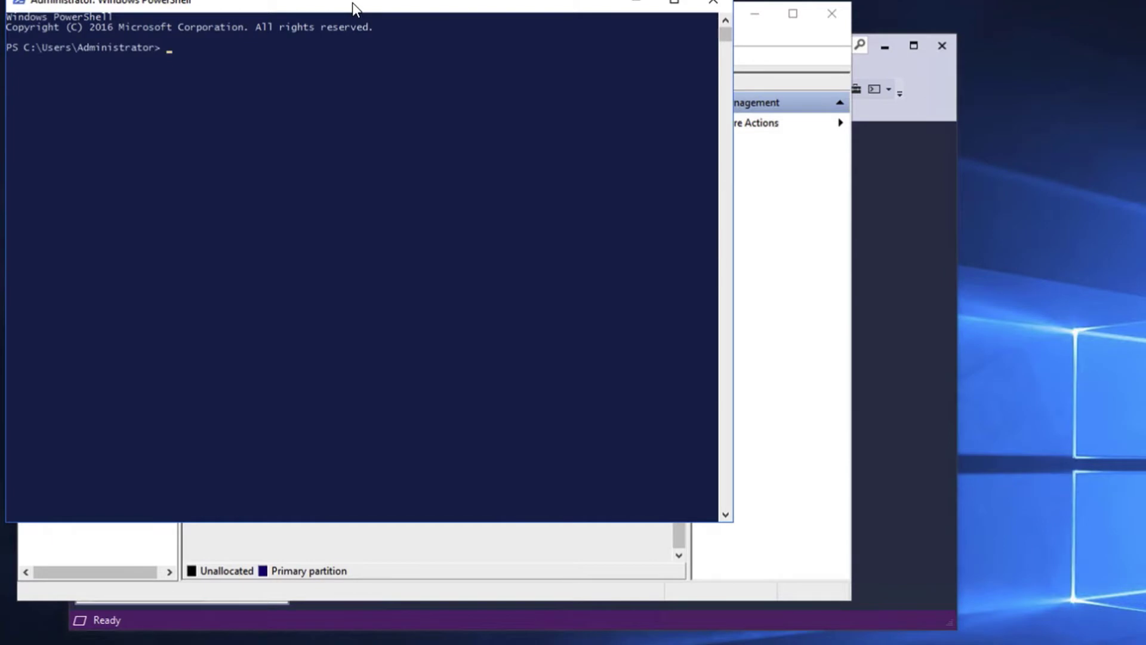
Paste the mTDI iex/irm installer command at the PowerShell prompt
{"action": "left_click_drag", "start_coordinate": [352, 2], "coordinate": [397, 41]}
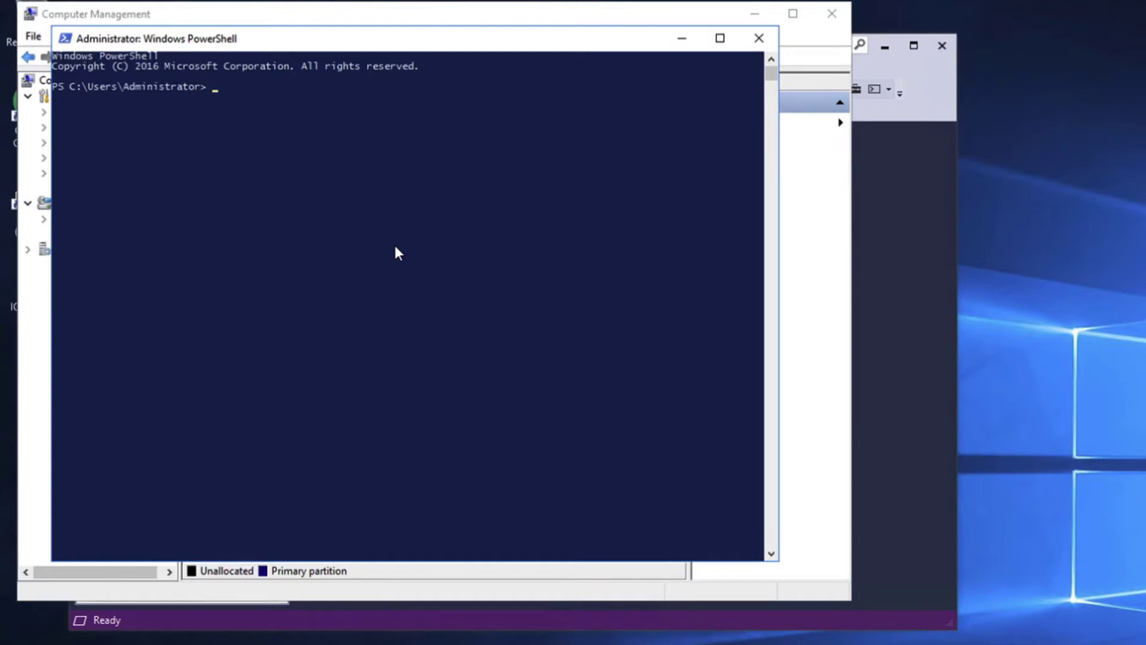
{"action": "left_click", "coordinate": [404, 170]}
{"action": "right_click", "coordinate": [403, 170]}
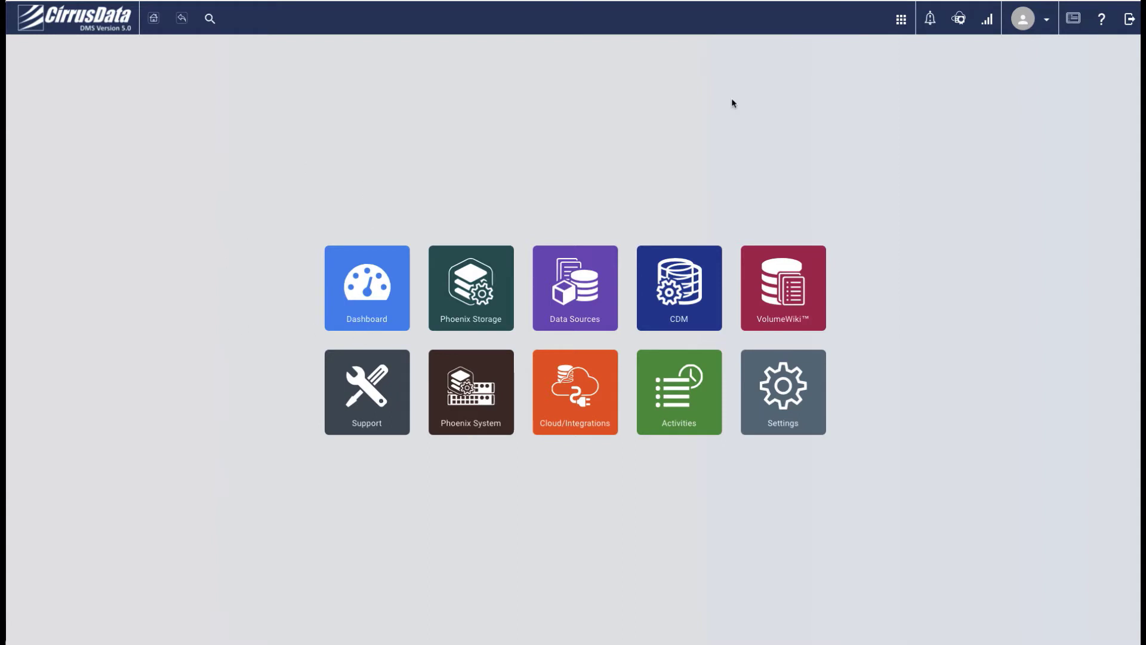
Go to Data Sources > mTDI Software > mTDI Agents
{"action": "left_click", "coordinate": [581, 301]}
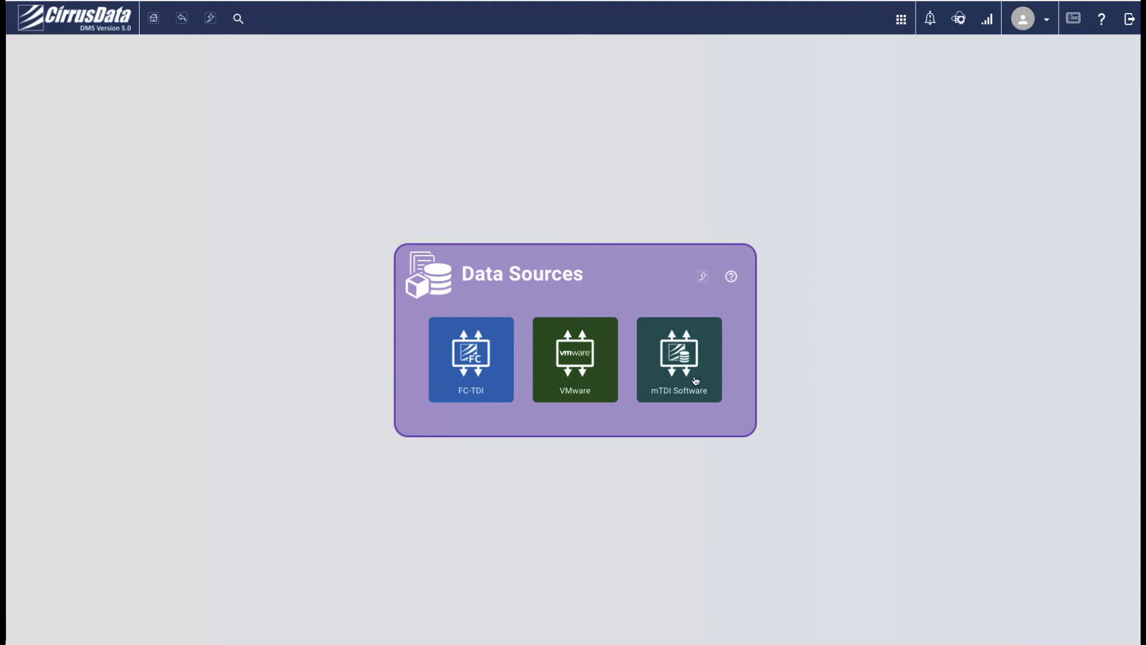
{"action": "left_click", "coordinate": [686, 376]}
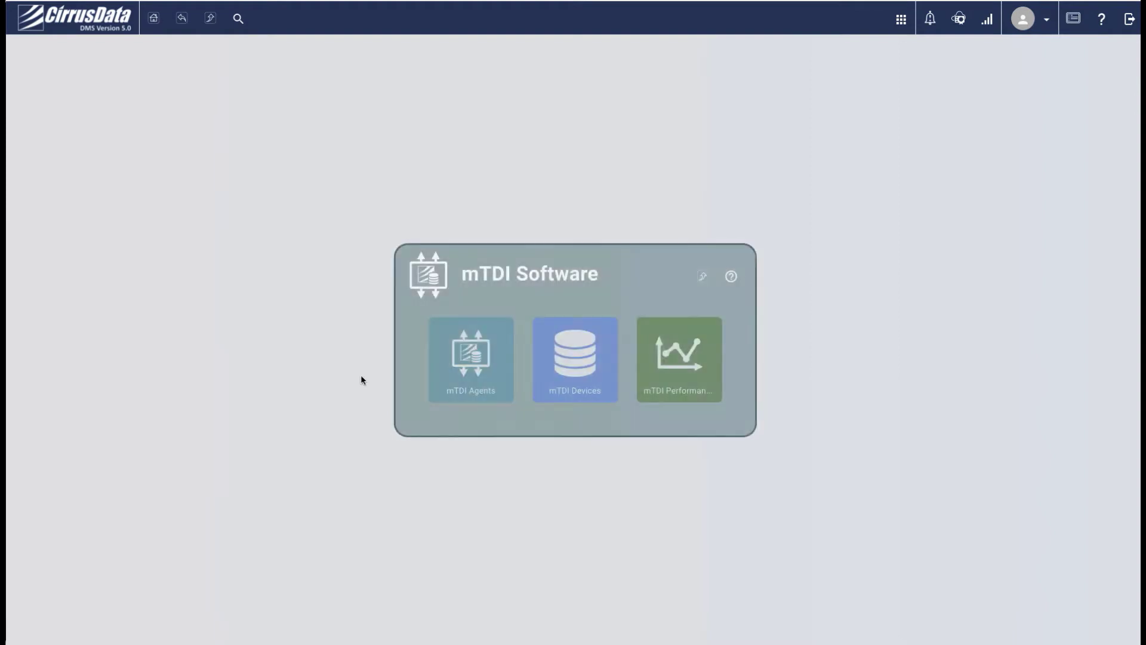
{"action": "left_click", "coordinate": [471, 337]}
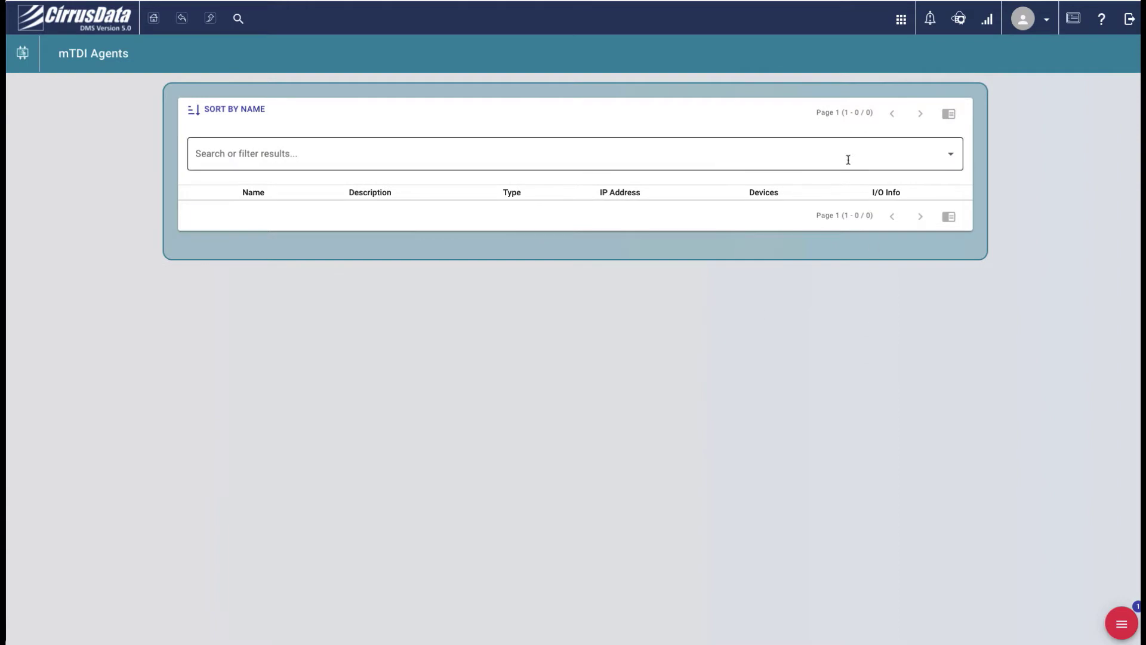
Obtain a new registration key, copy it, and dismiss the key dialog
{"action": "left_click", "coordinate": [1114, 620]}
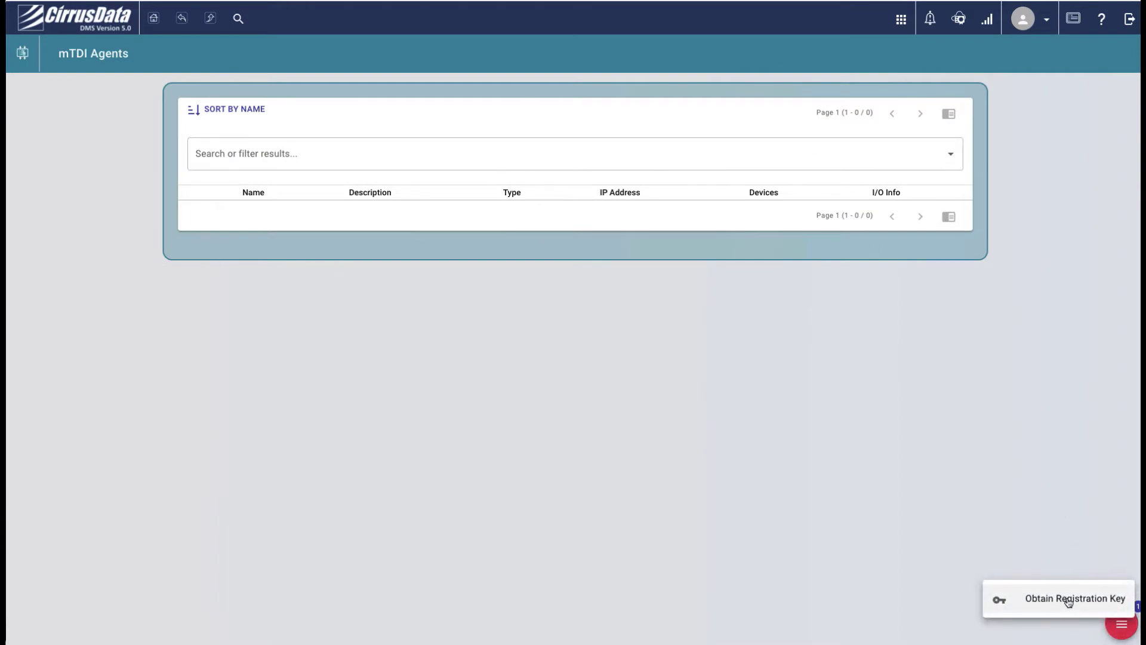
{"action": "left_click", "coordinate": [1076, 603]}
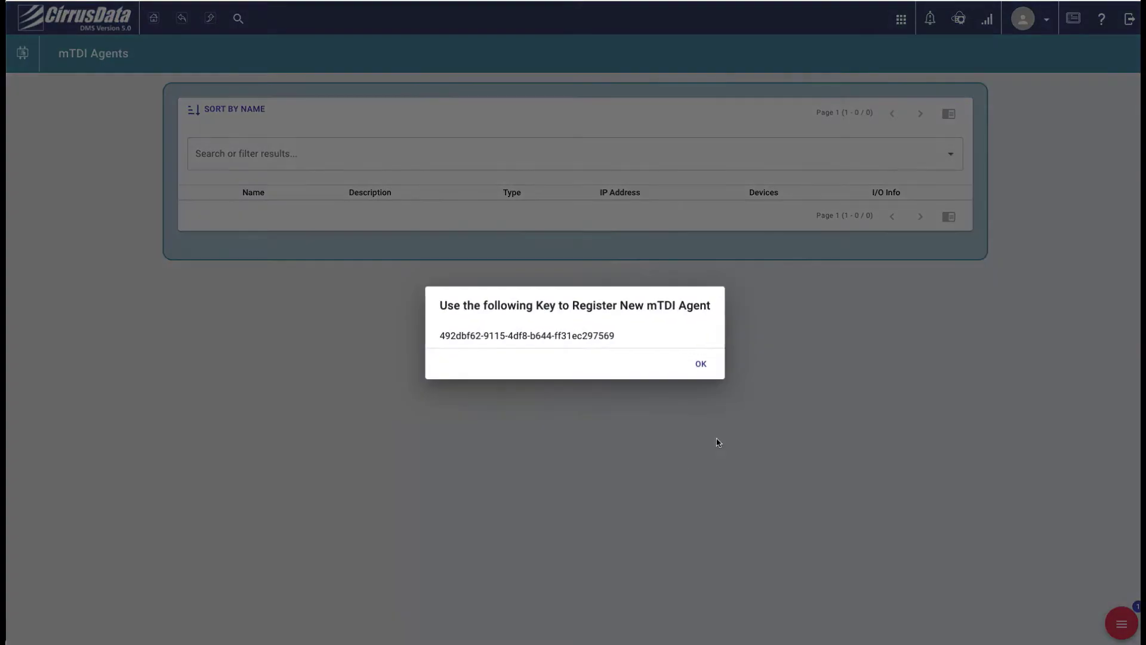
{"action": "left_click_drag", "start_coordinate": [440, 335], "coordinate": [632, 337]}
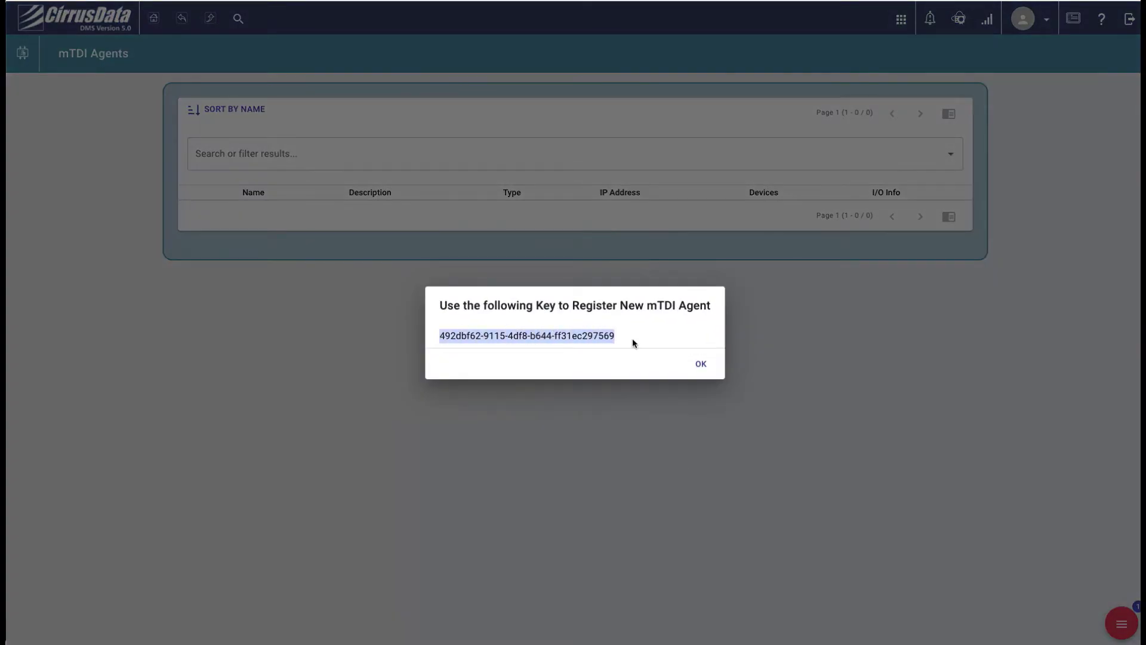
{"action": "right_click", "coordinate": [577, 336]}
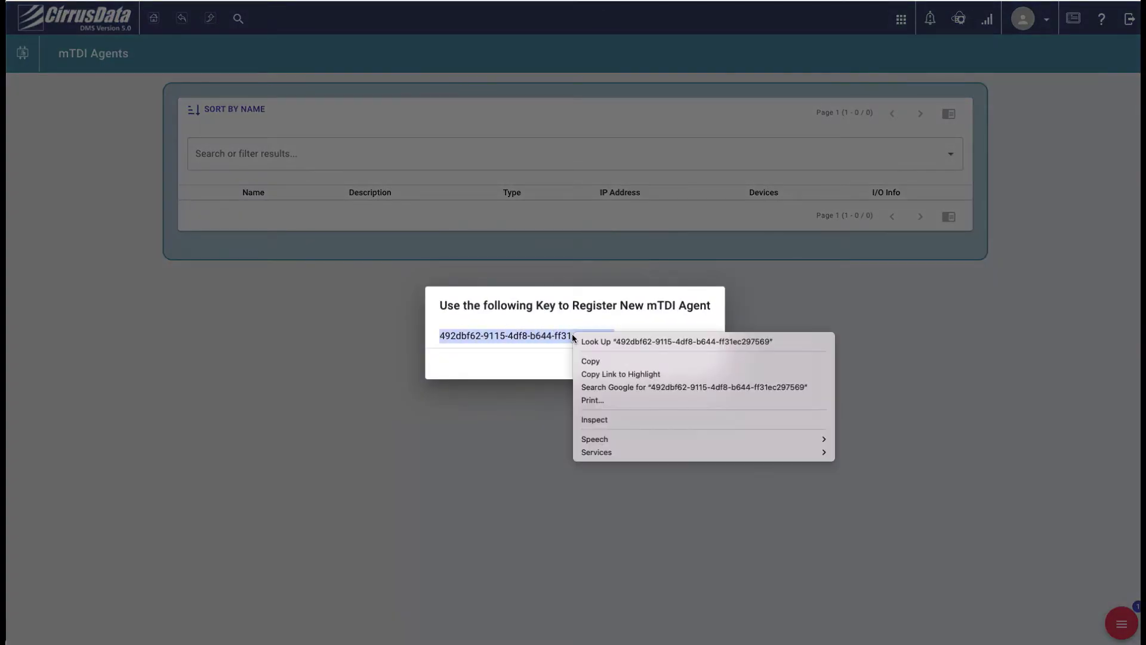
{"action": "left_click", "coordinate": [599, 359]}
{"action": "left_click", "coordinate": [700, 363]}
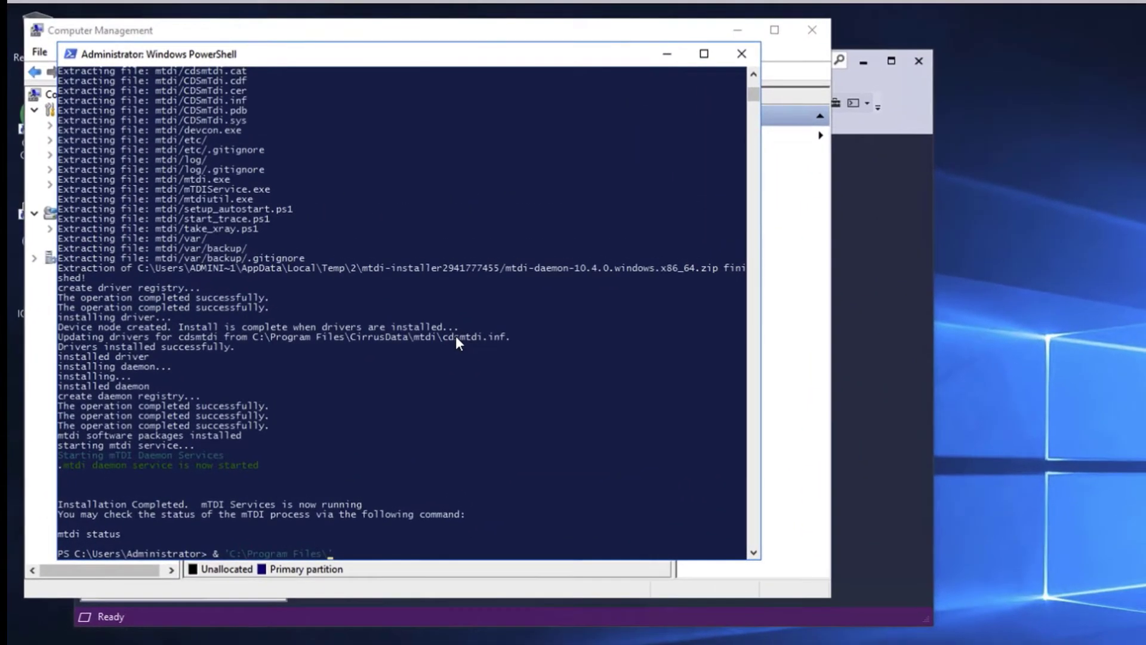
Run mtdi.exe register -ip 3.145.149.42 -k with the pasted registration key
{"action": "key", "text": "Tab"}
{"action": "key", "text": "BackSpace"}
{"action": "type", "text": "mtdi\\mtdi.exe' register -ip 3.145.149.42"}
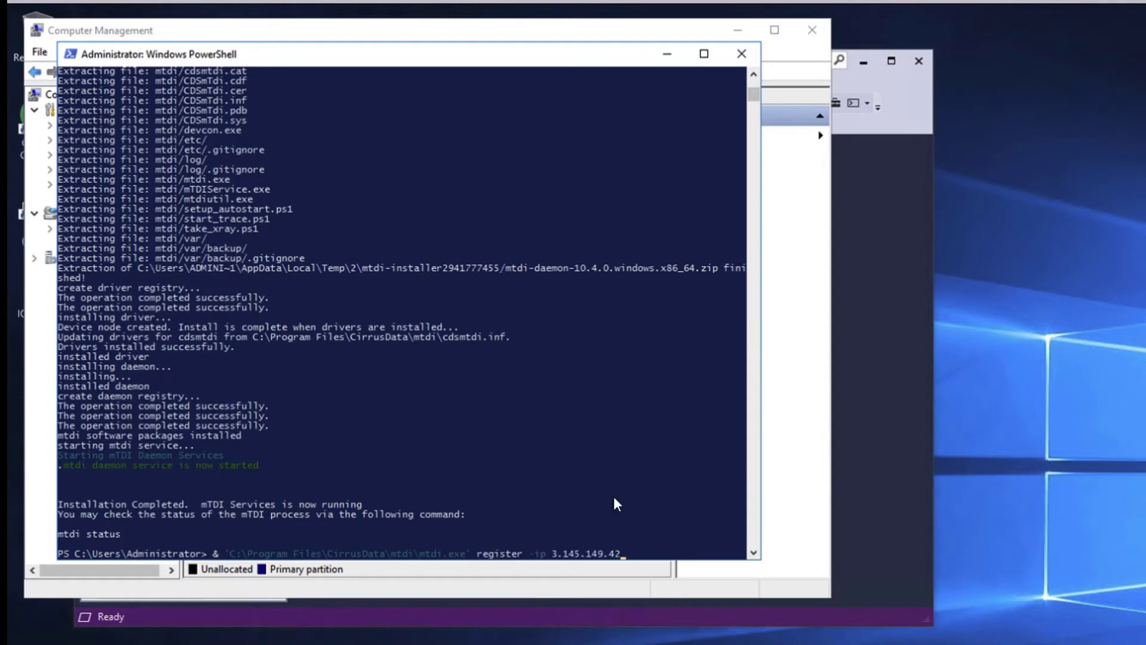
{"action": "type", "text": " -k"}
{"action": "right_click", "coordinate": [652, 360]}
{"action": "key", "text": "Return"}
{"action": "key", "text": "Return"}
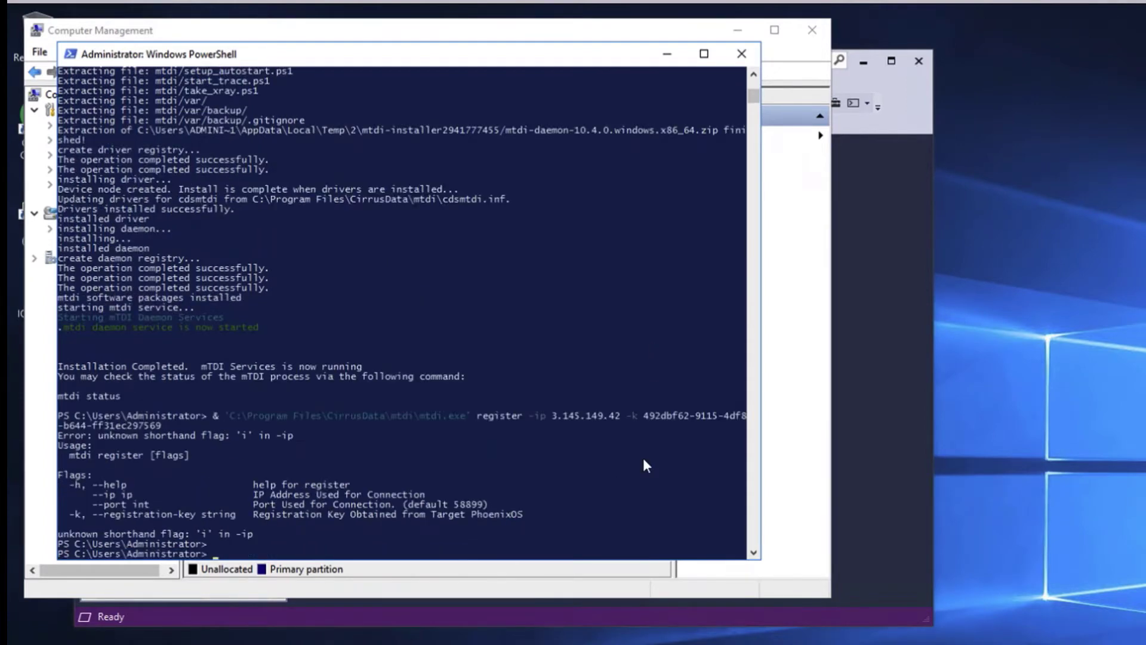
Correct the flag to --ip and rerun the register command
{"action": "key", "text": "Up"}
{"action": "key", "text": "Left"}
{"action": "key", "text": "Left"}
{"action": "key", "text": "Left"}
{"action": "key", "text": "Left"}
{"action": "key", "text": "Left"}
{"action": "key", "text": "Left"}
{"action": "key", "text": "Left"}
{"action": "key", "text": "Left"}
{"action": "key", "text": "Left"}
{"action": "key", "text": "Left"}
{"action": "key", "text": "Left"}
{"action": "key", "text": "Left"}
{"action": "key", "text": "Left"}
{"action": "key", "text": "Left"}
{"action": "key", "text": "Left"}
{"action": "key", "text": "Left"}
{"action": "key", "text": "Left"}
{"action": "key", "text": "Left"}
{"action": "key", "text": "Left"}
{"action": "key", "text": "Left"}
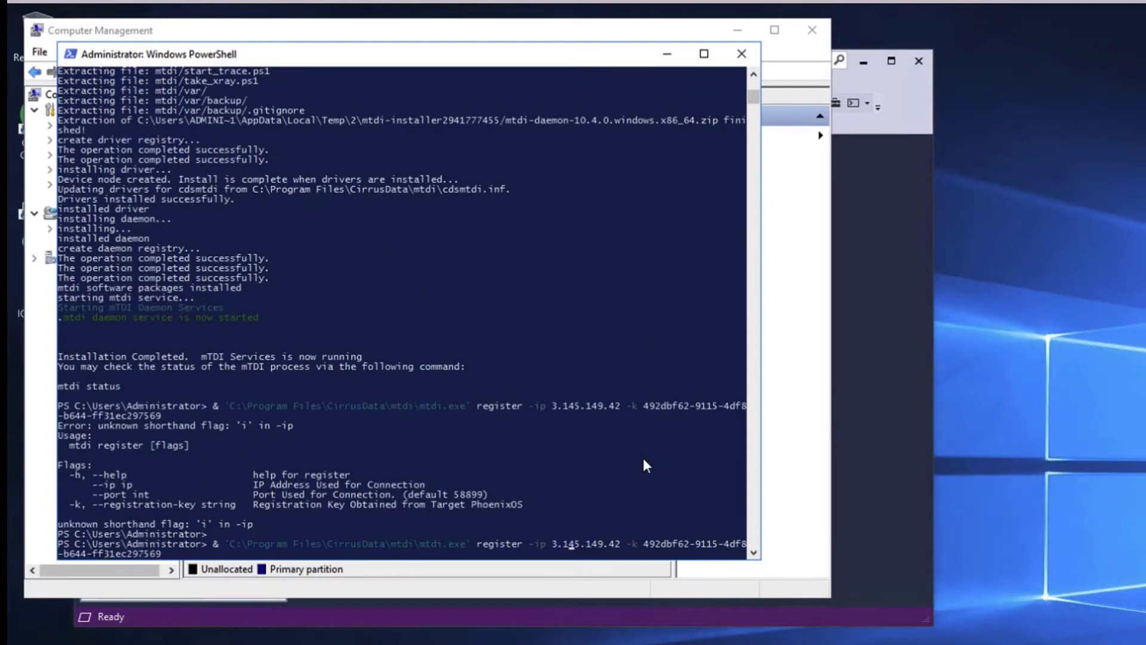
{"action": "type", "text": "-"}
{"action": "key", "text": "Return"}
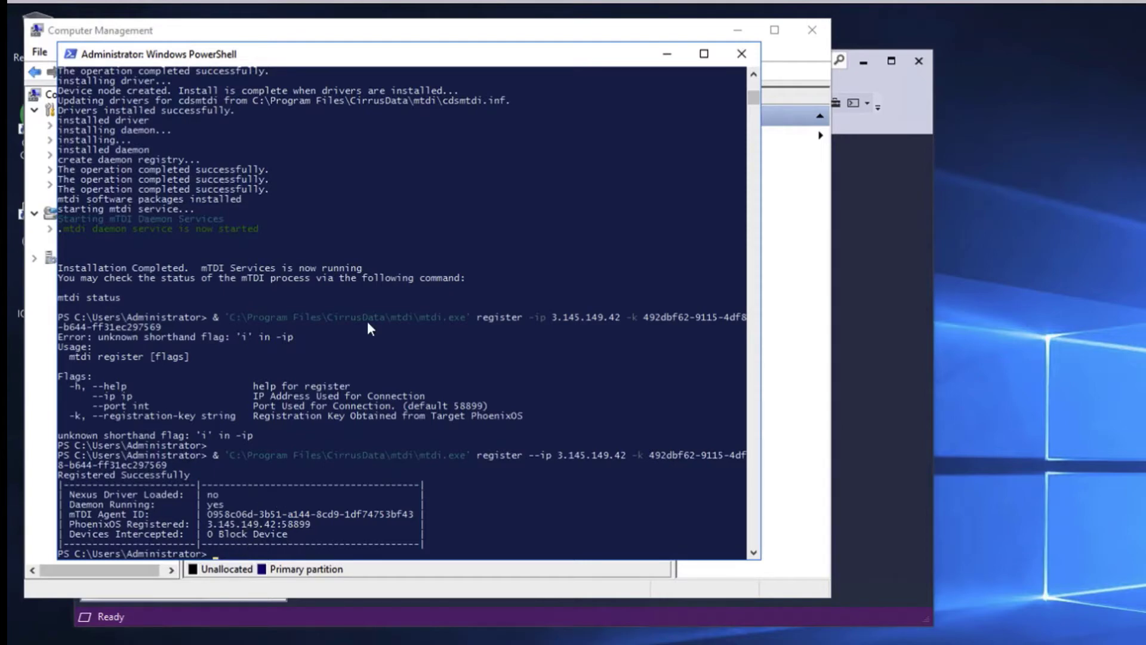
{"action": "type", "text": "ssh"}
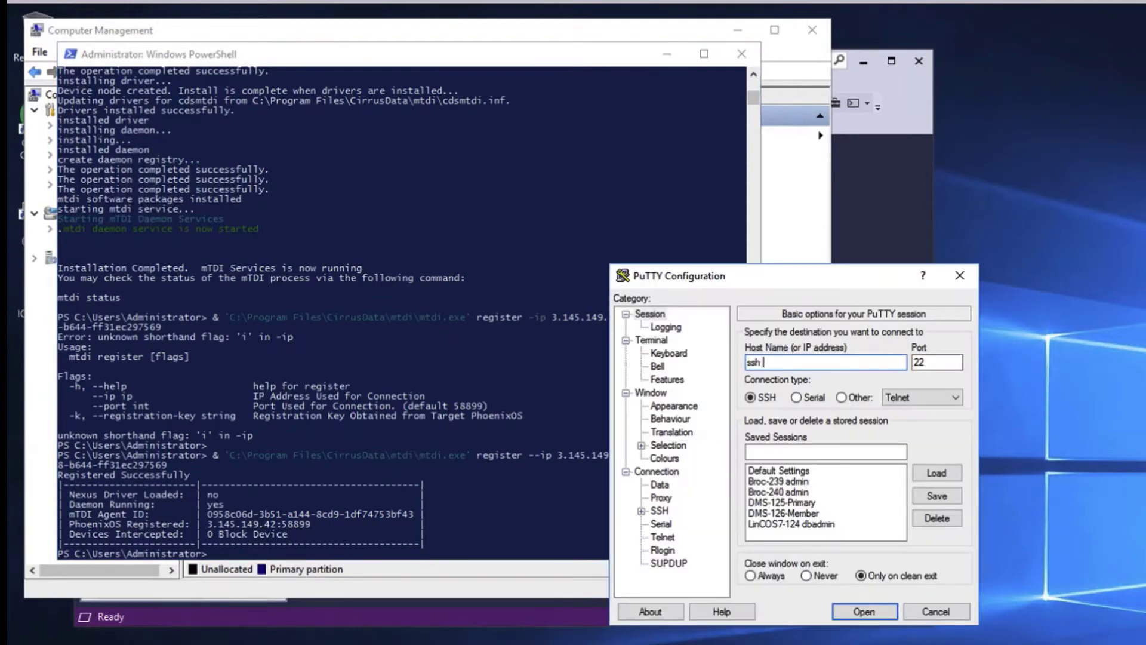
{"action": "key", "text": "BackSpace"}
{"action": "key", "text": "BackSpace"}
{"action": "key", "text": "BackSpace"}
{"action": "key", "text": "BackSpace"}
{"action": "type", "text": "dbadmin@172.23.60.1"}
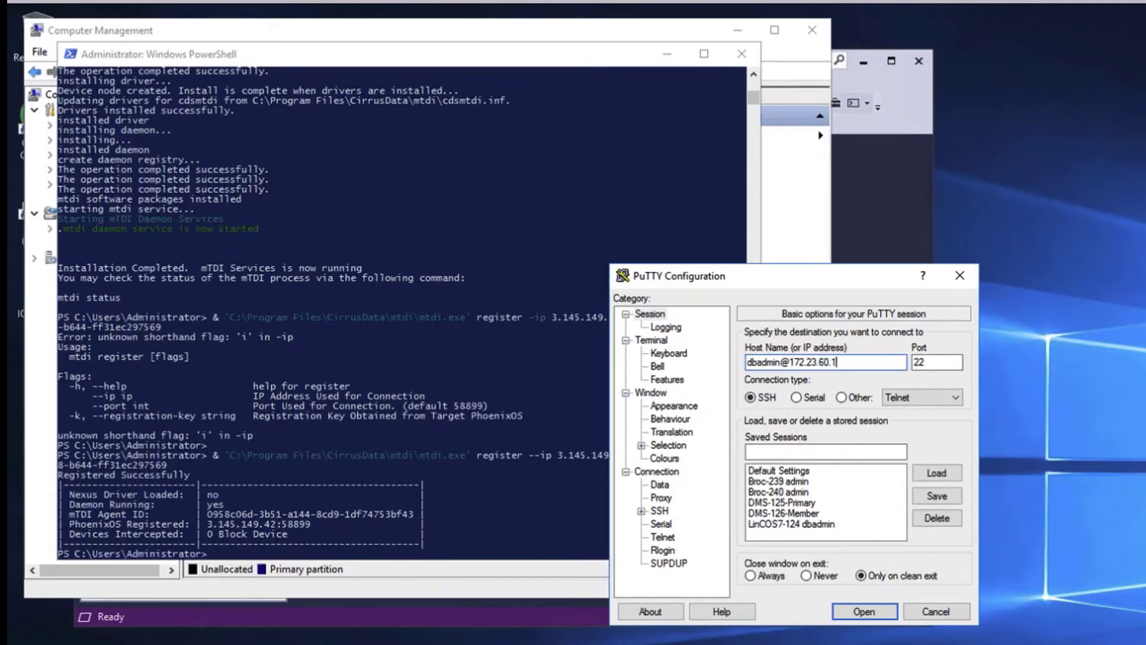
{"action": "type", "text": "21"}
{"action": "key", "text": "Return"}
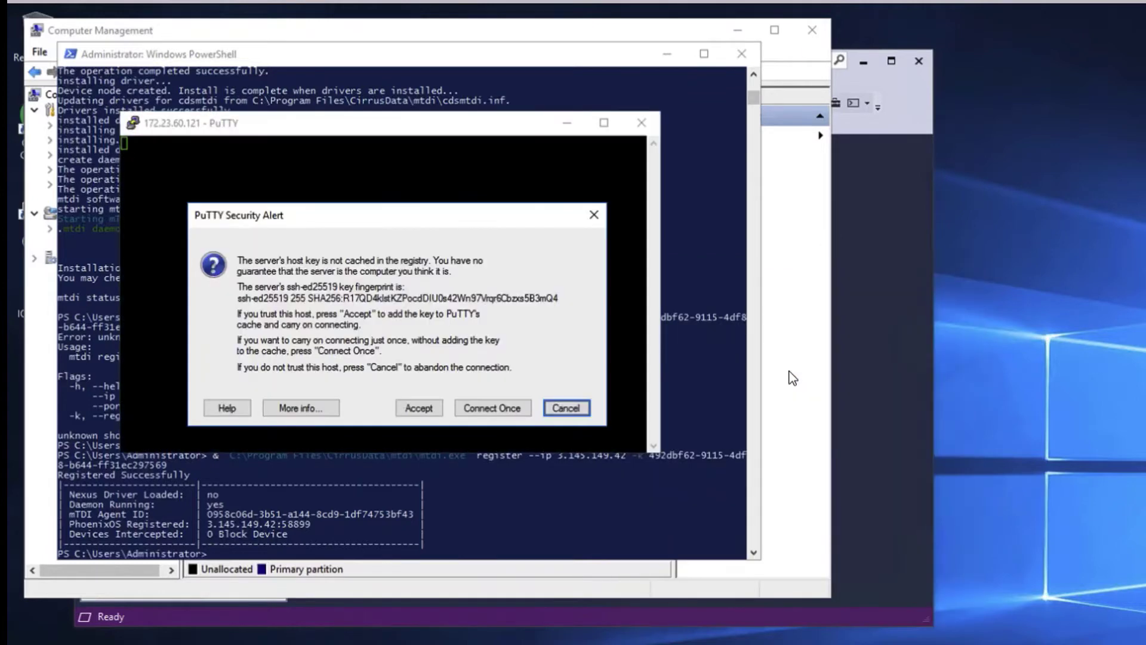
{"action": "left_click", "coordinate": [410, 403]}
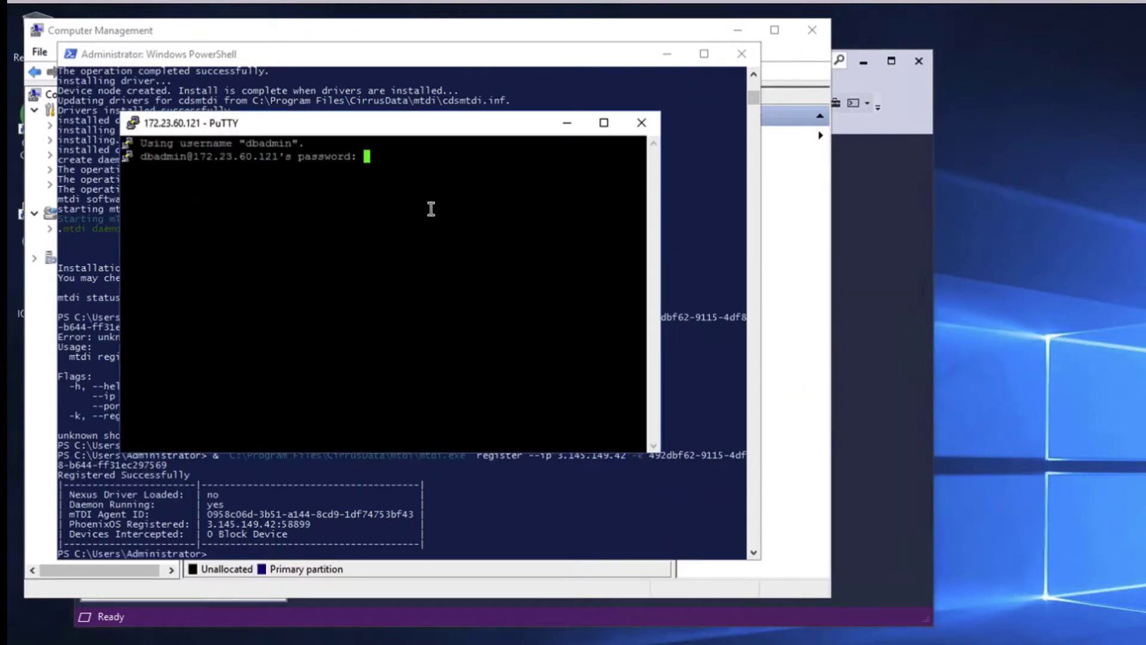
{"action": "key", "text": "Return"}
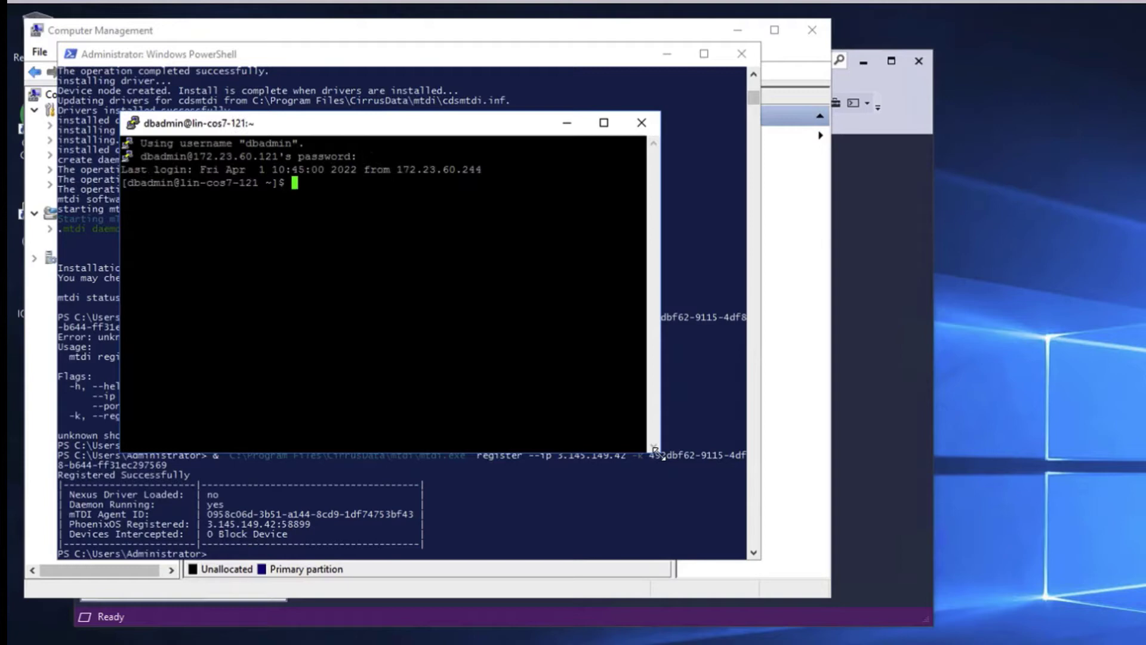
{"action": "key", "text": "Return"}
{"action": "key", "text": "Return"}
Run lsblk and check the /home/dbadmin/data mount point
{"action": "type", "text": "ls"}
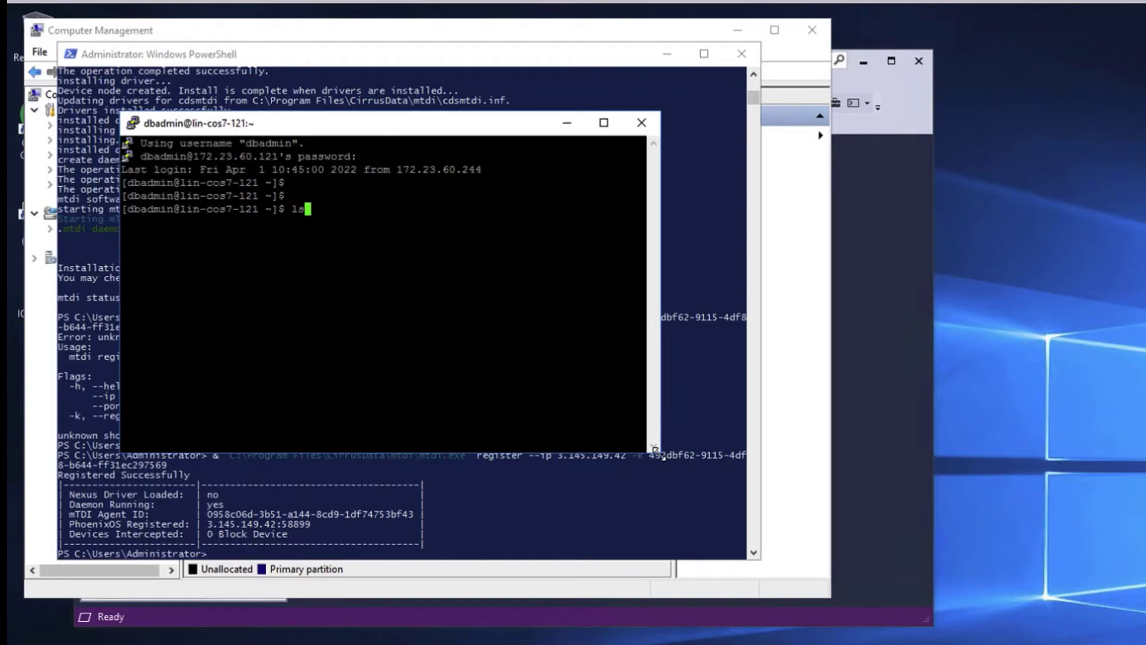
{"action": "type", "text": "blk"}
{"action": "key", "text": "Return"}
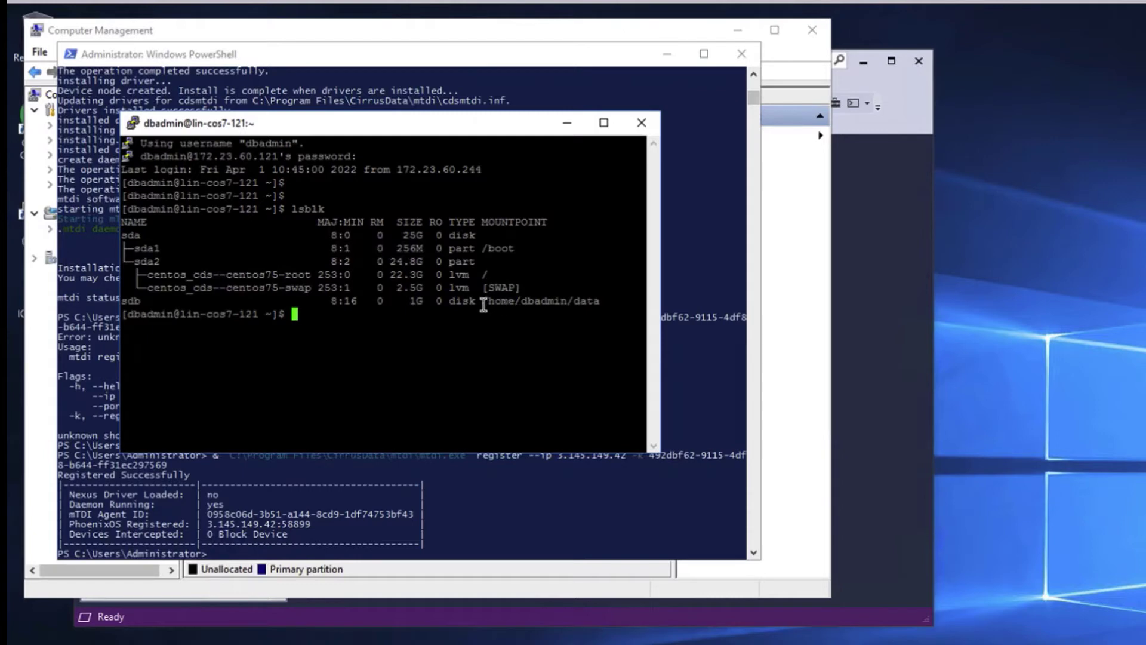
{"action": "left_click_drag", "start_coordinate": [478, 302], "coordinate": [596, 306]}
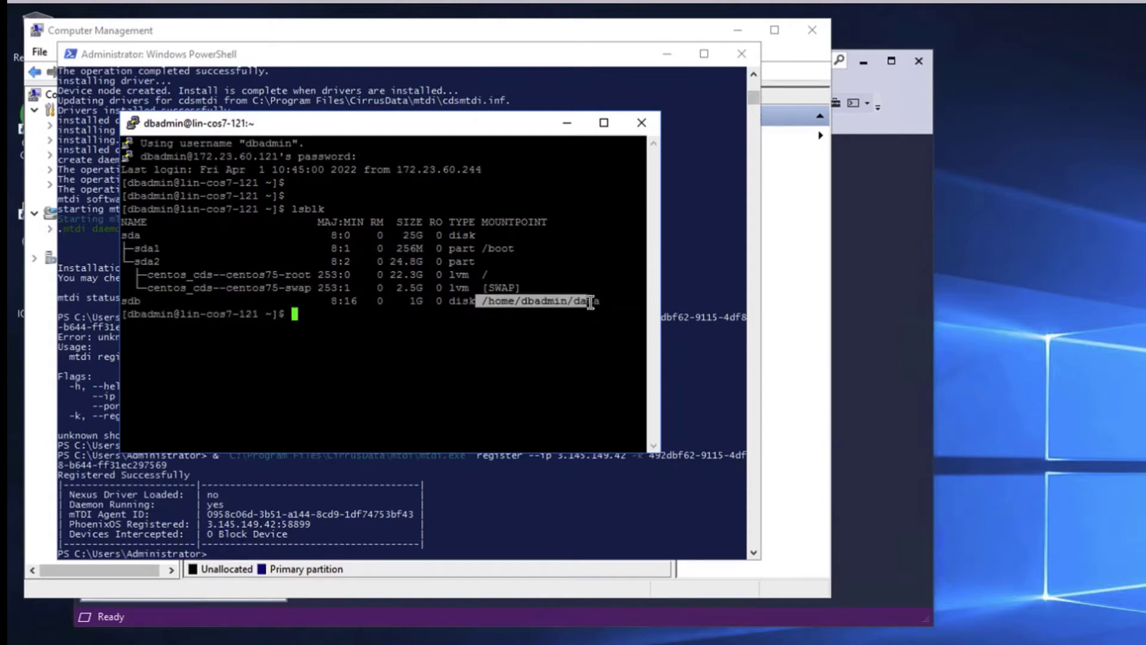
{"action": "left_click", "coordinate": [554, 331]}
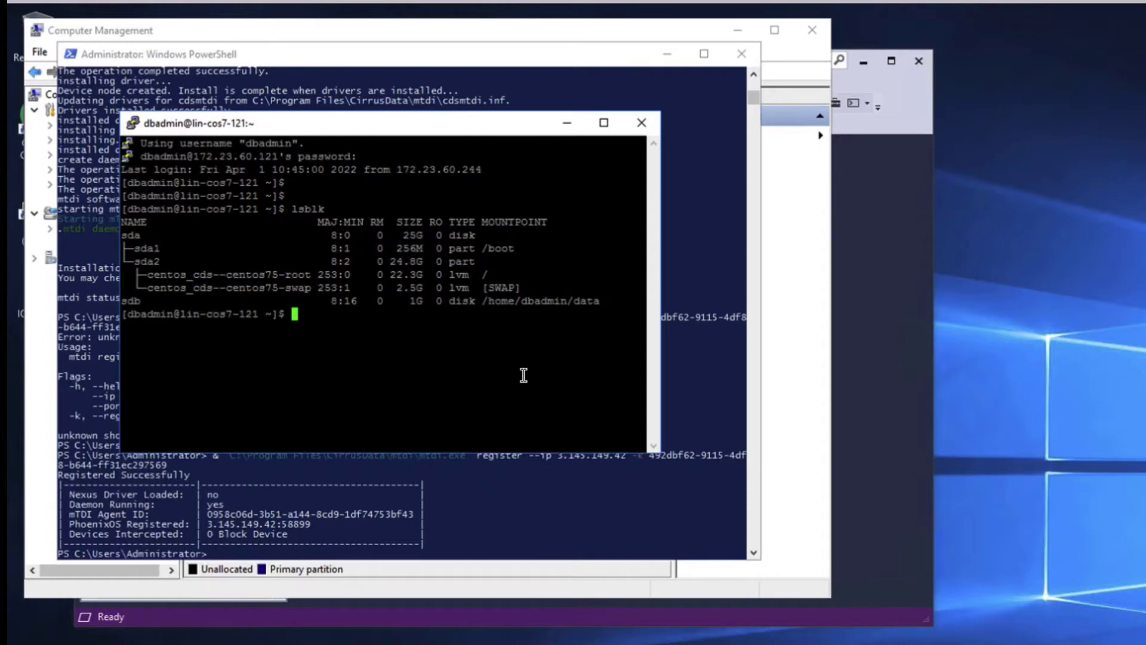
Start the database with db/start_db.sh, then run db/bin/add_records.sh 100
{"action": "type", "text": "db/start_db.sh"}
{"action": "key", "text": "Return"}
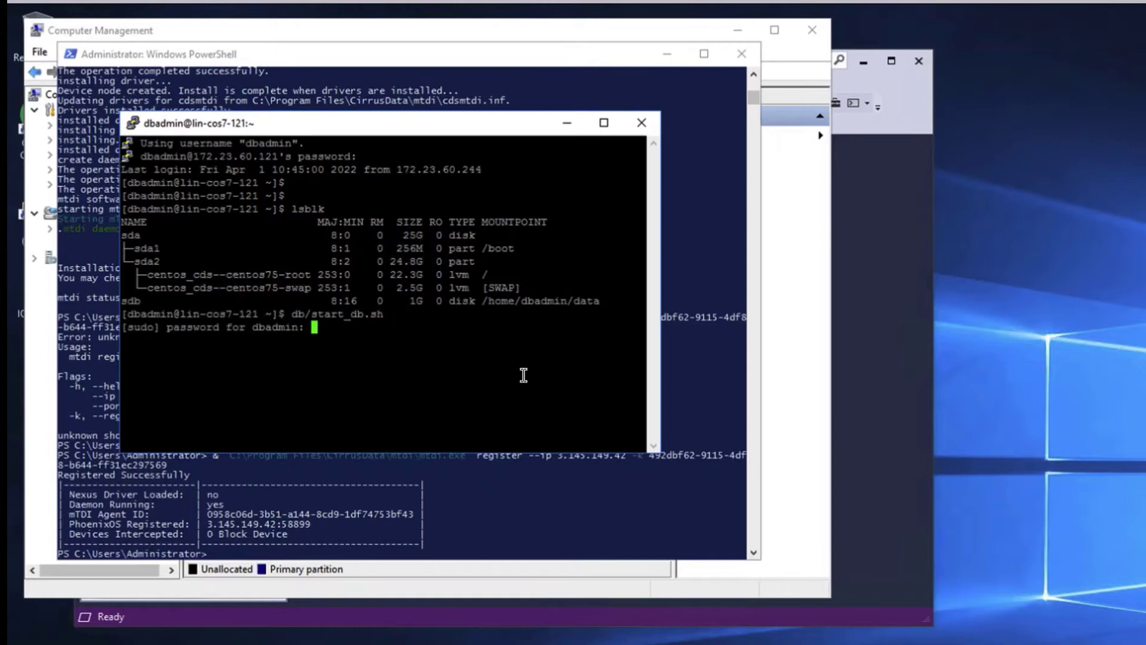
{"action": "key", "text": "Return"}
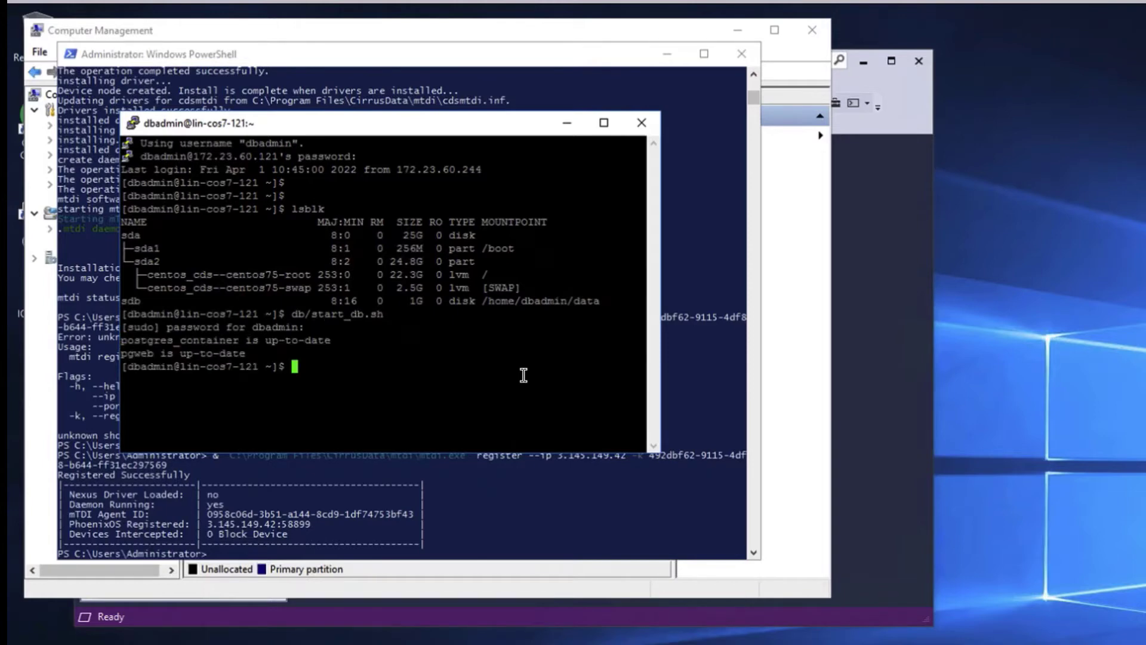
{"action": "type", "text": "db/bin/add_records.sh 100"}
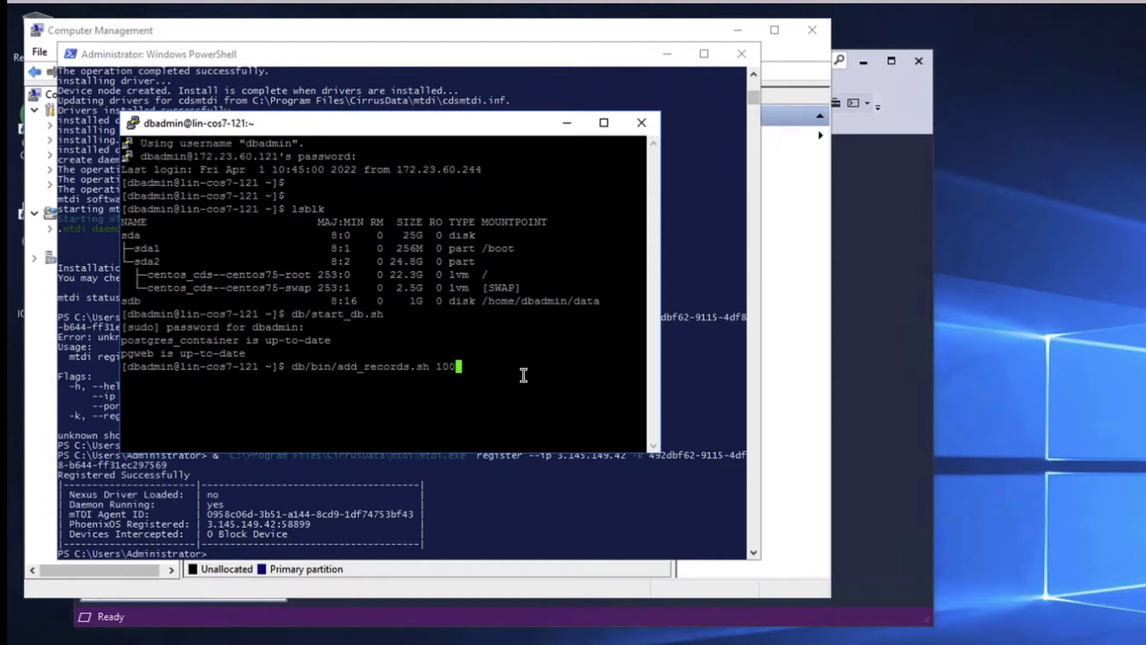
{"action": "key", "text": "Return"}
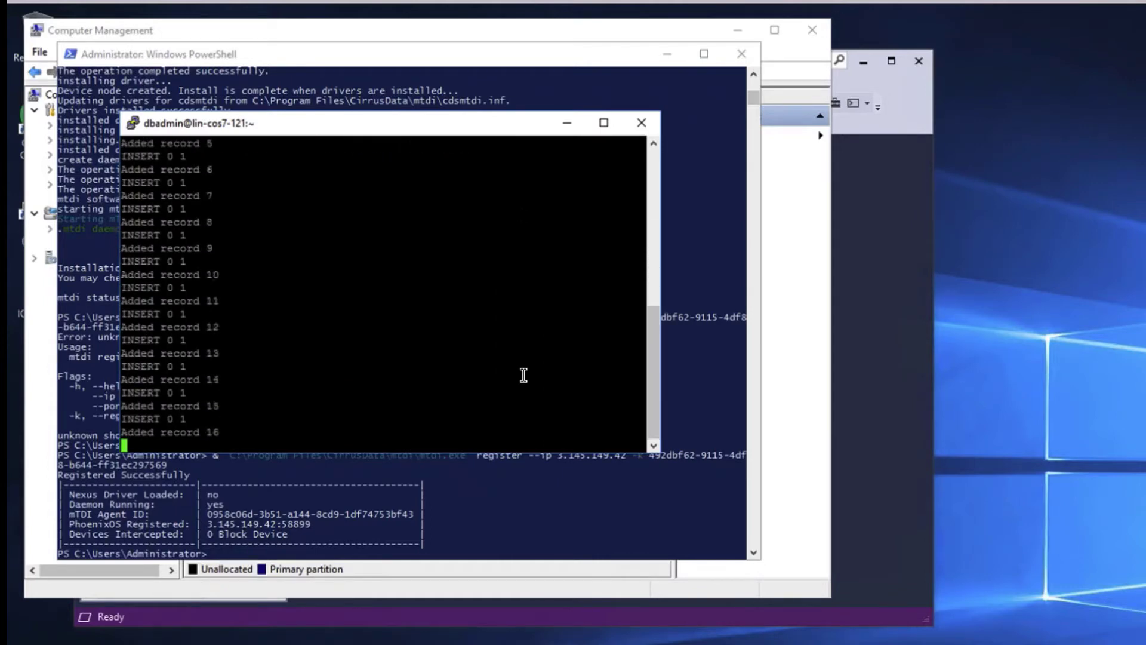
Load pgweb at 172.23.60.121 and view the patient_visits table and Patient Visits view
{"action": "key", "text": "alt+Tab"}
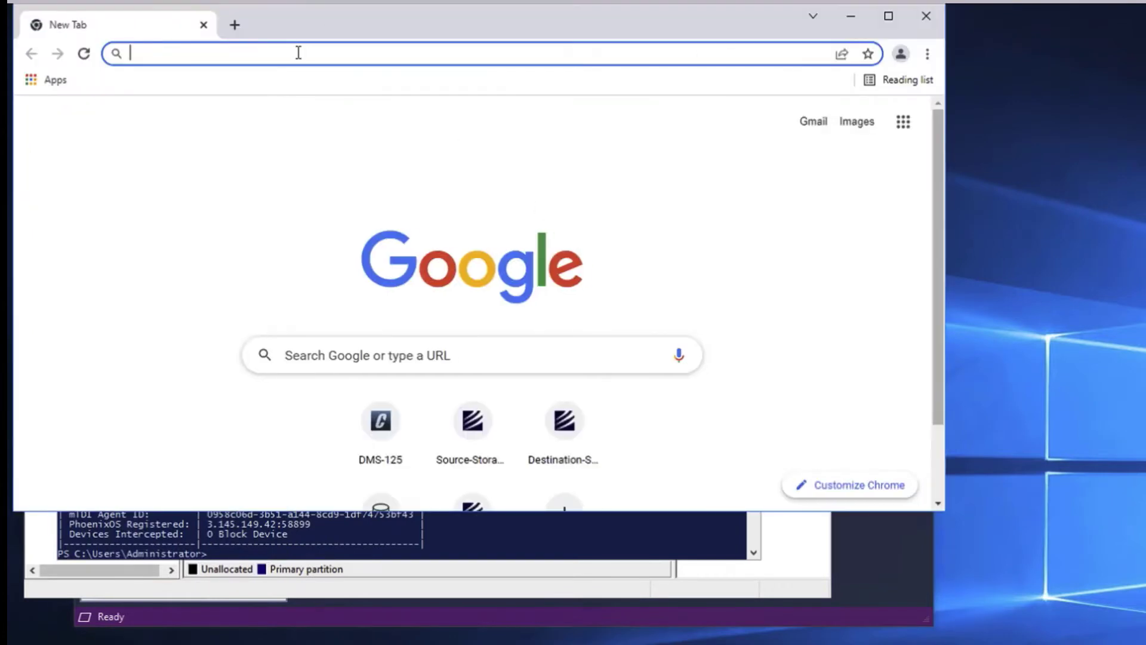
{"action": "type", "text": "172.23.60.121"}
{"action": "key", "text": "Return"}
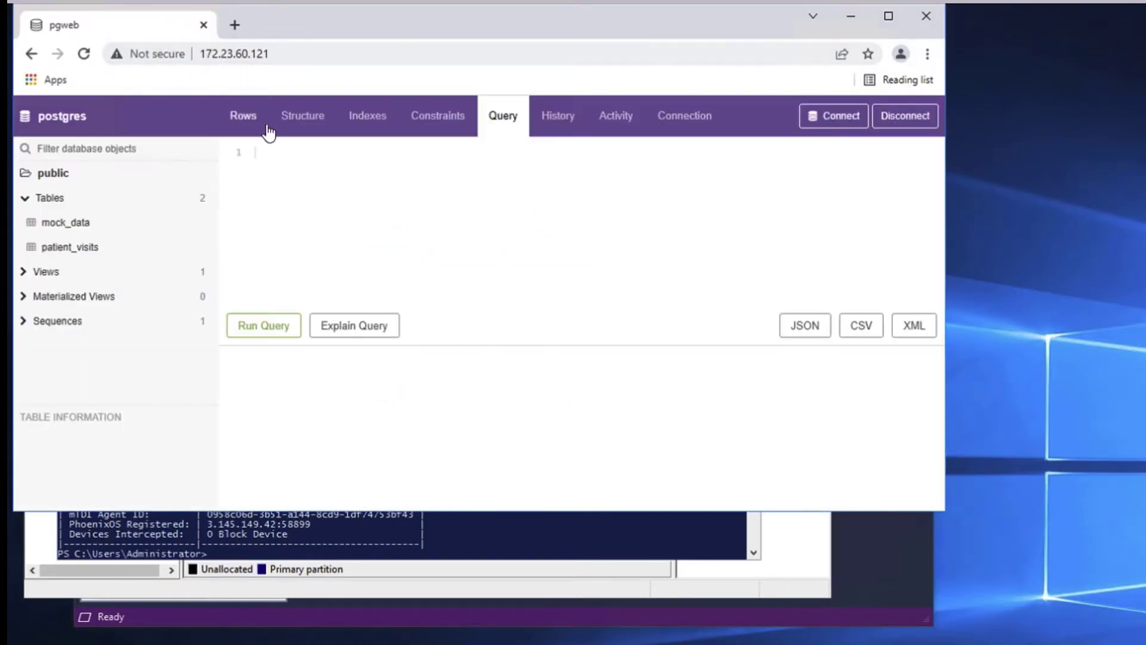
{"action": "left_click", "coordinate": [72, 246]}
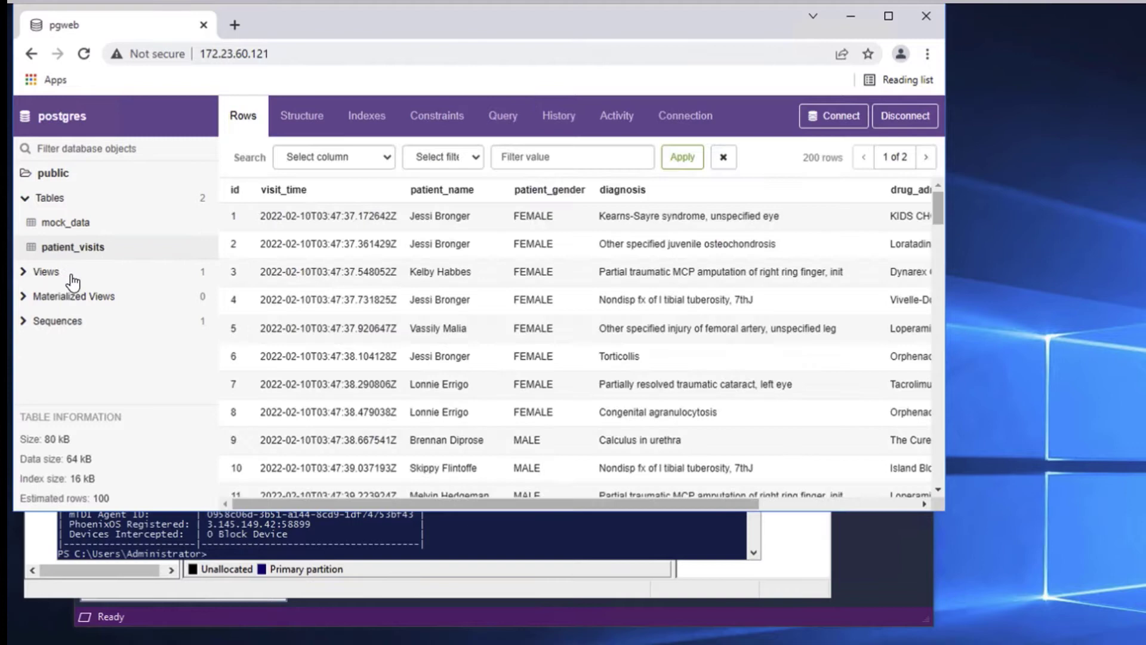
{"action": "left_click", "coordinate": [48, 274]}
{"action": "left_click", "coordinate": [72, 297]}
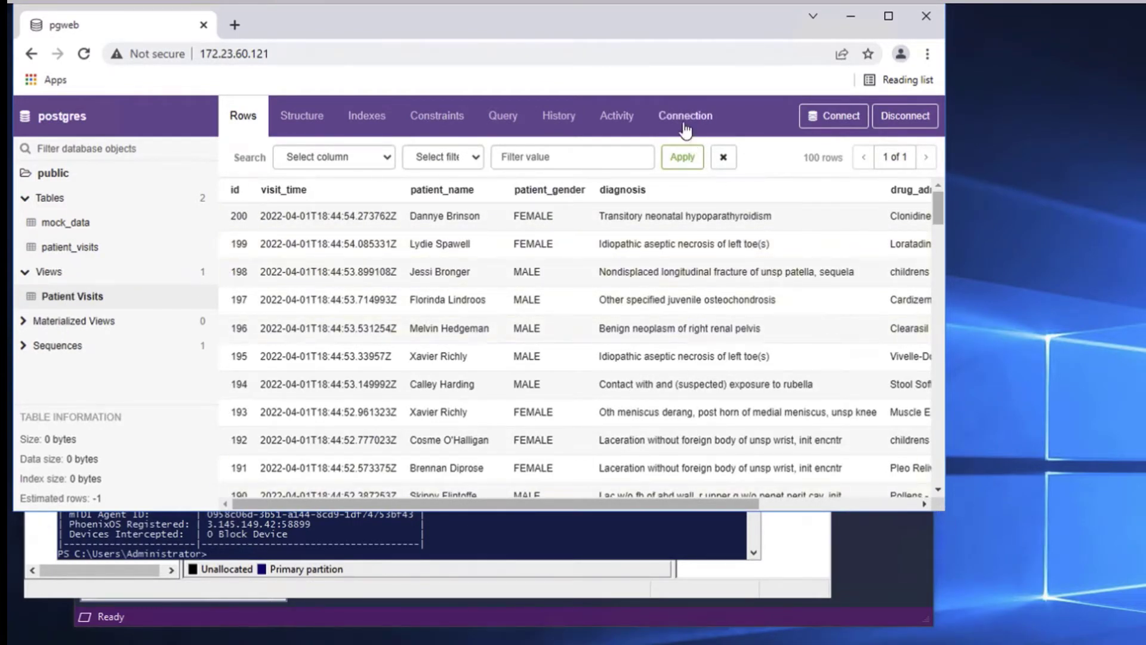
{"action": "left_click", "coordinate": [513, 552]}
Install the mTDI agent on lin-cos7-121 with the pasted curl install-mtdi|bash command
{"action": "left_click", "coordinate": [850, 16]}
{"action": "left_click", "coordinate": [771, 30]}
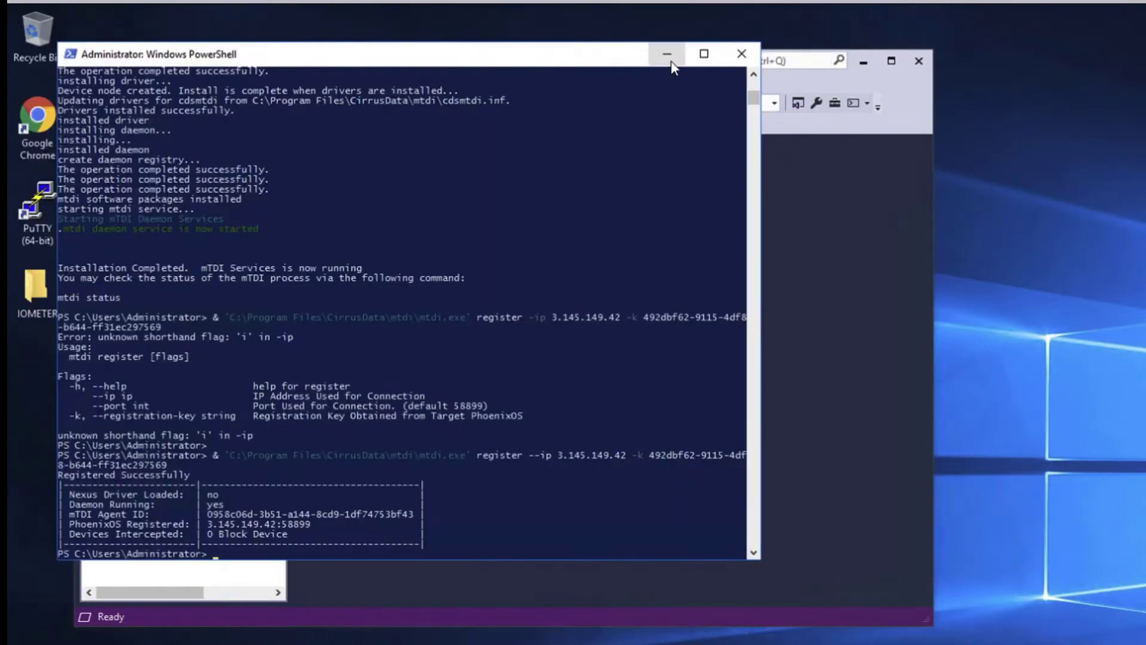
{"action": "key", "text": "alt+Tab"}
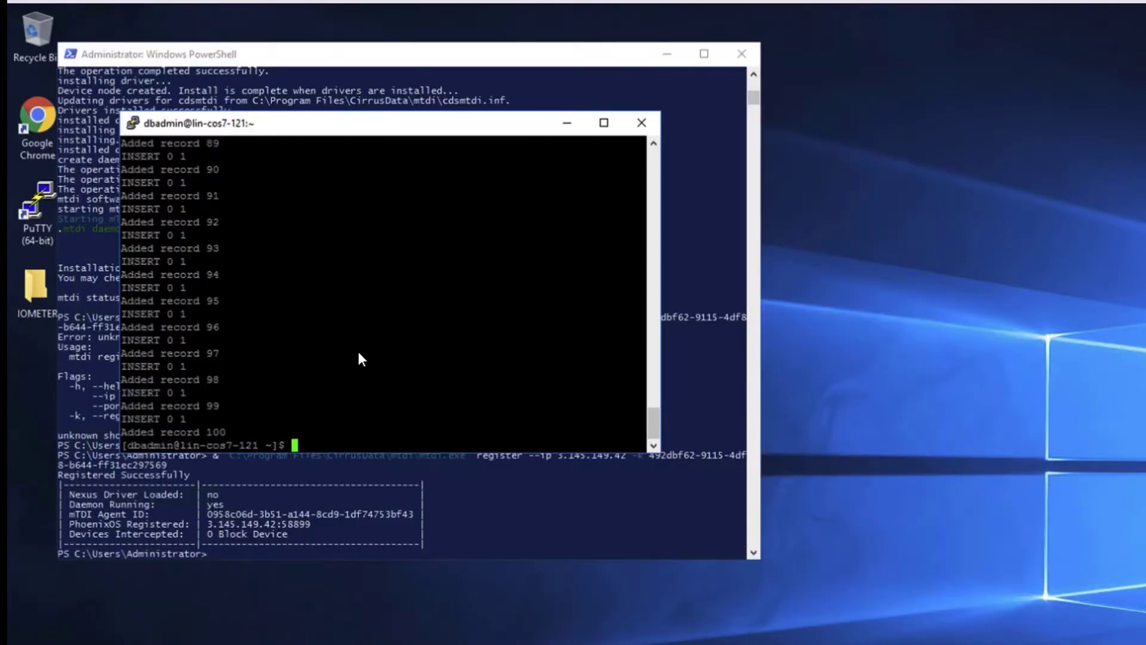
{"action": "right_click", "coordinate": [360, 369]}
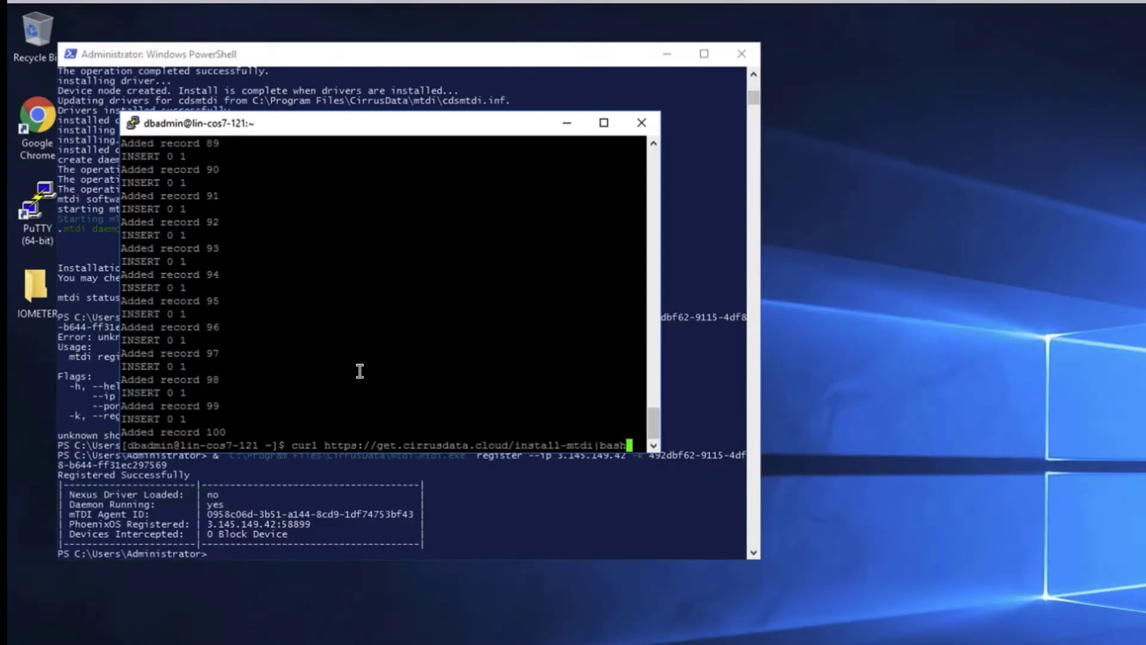
{"action": "key", "text": "Return"}
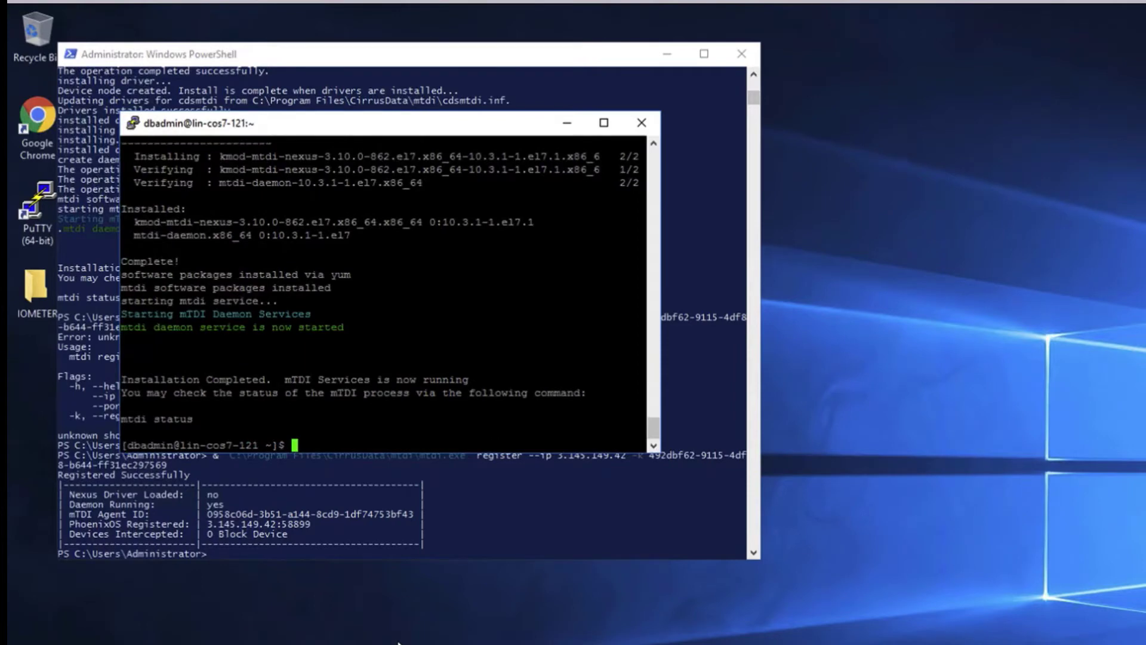
Run sudo mtdi register --ip 3.145.149.42 -k with the pasted registration key
{"action": "type", "text": "sudo mtdi resgister --ip"}
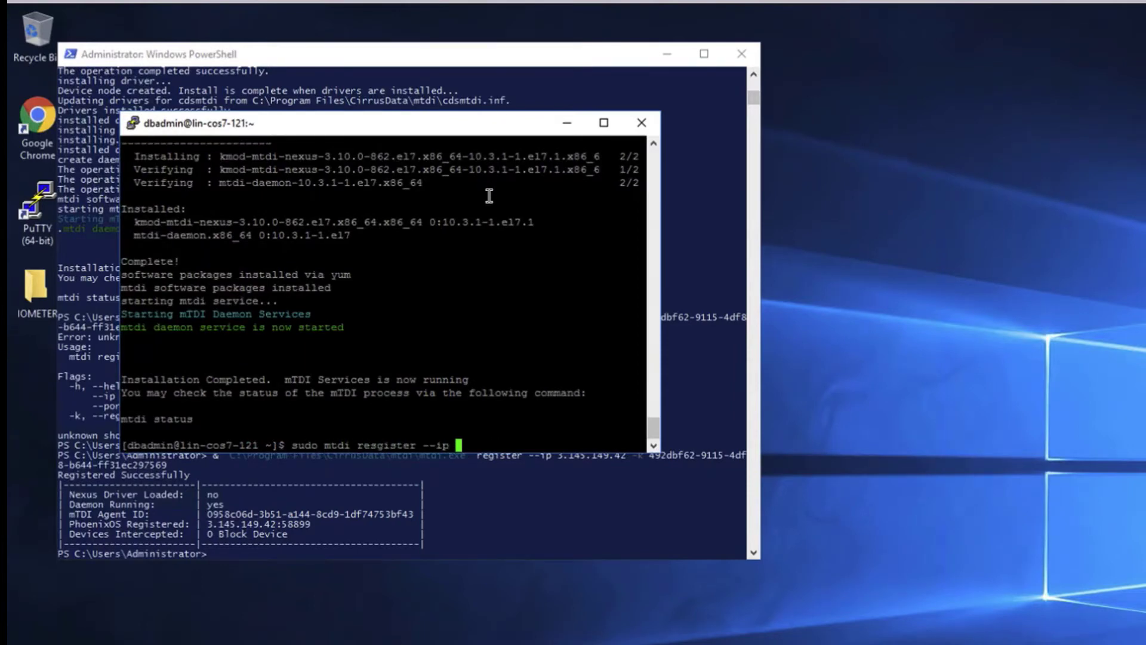
{"action": "right_click", "coordinate": [489, 195]}
{"action": "type", "text": "-k"}
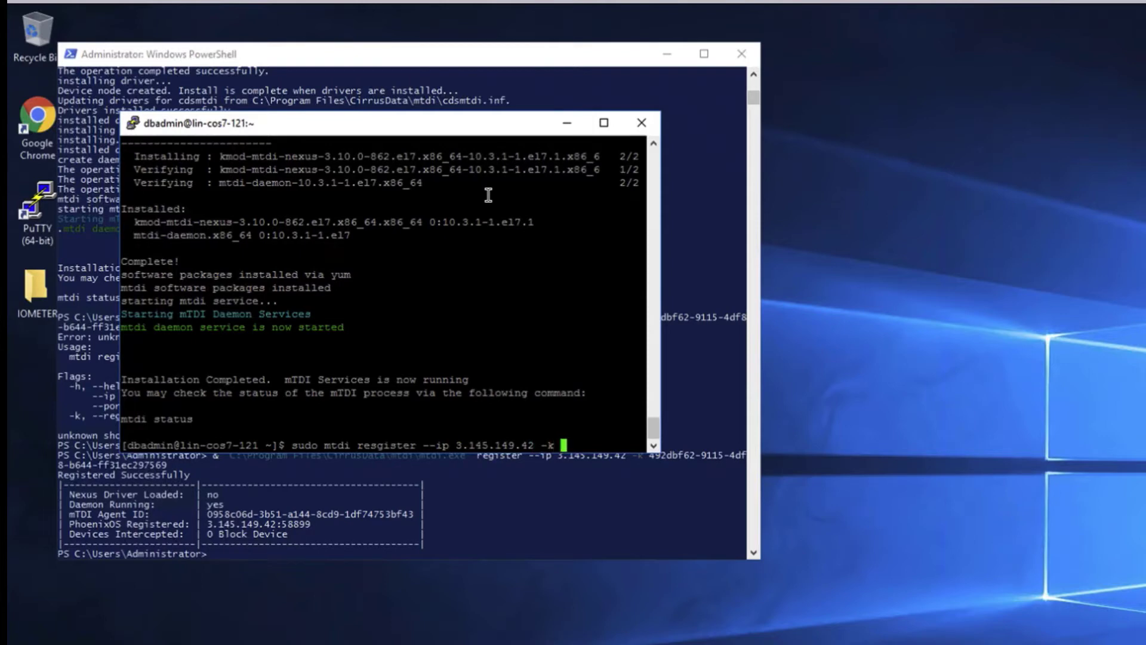
{"action": "right_click", "coordinate": [410, 274]}
{"action": "key", "text": "Return"}
{"action": "key", "text": "Return"}
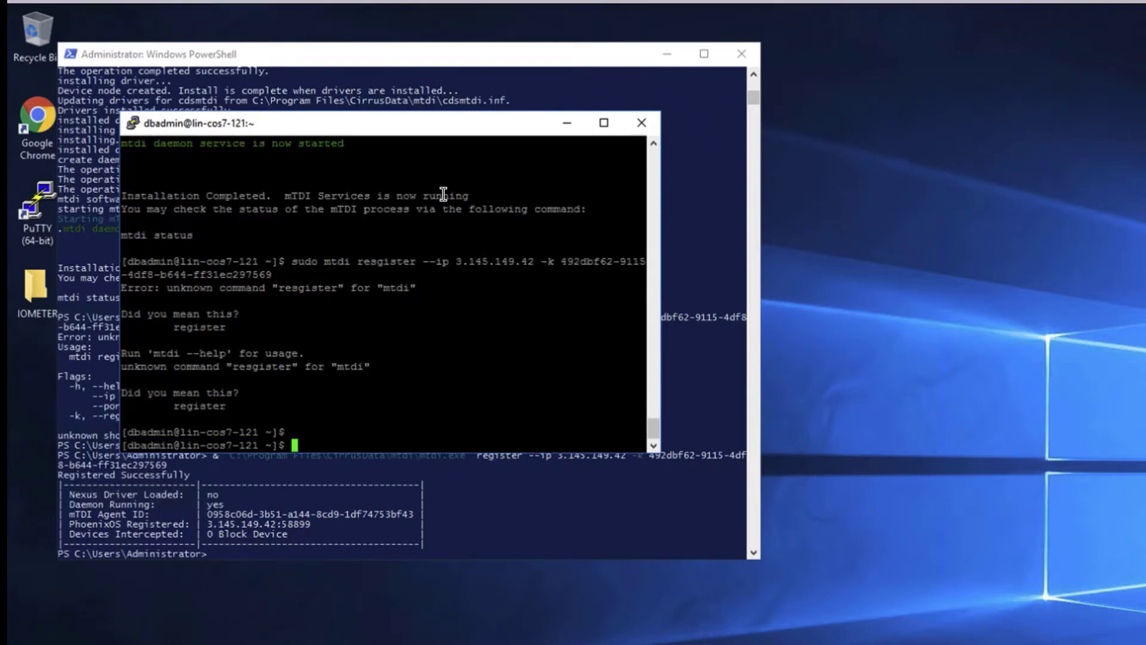
Fix the misspelled 'resgister' and rerun the registration command
{"action": "key", "text": "Up"}
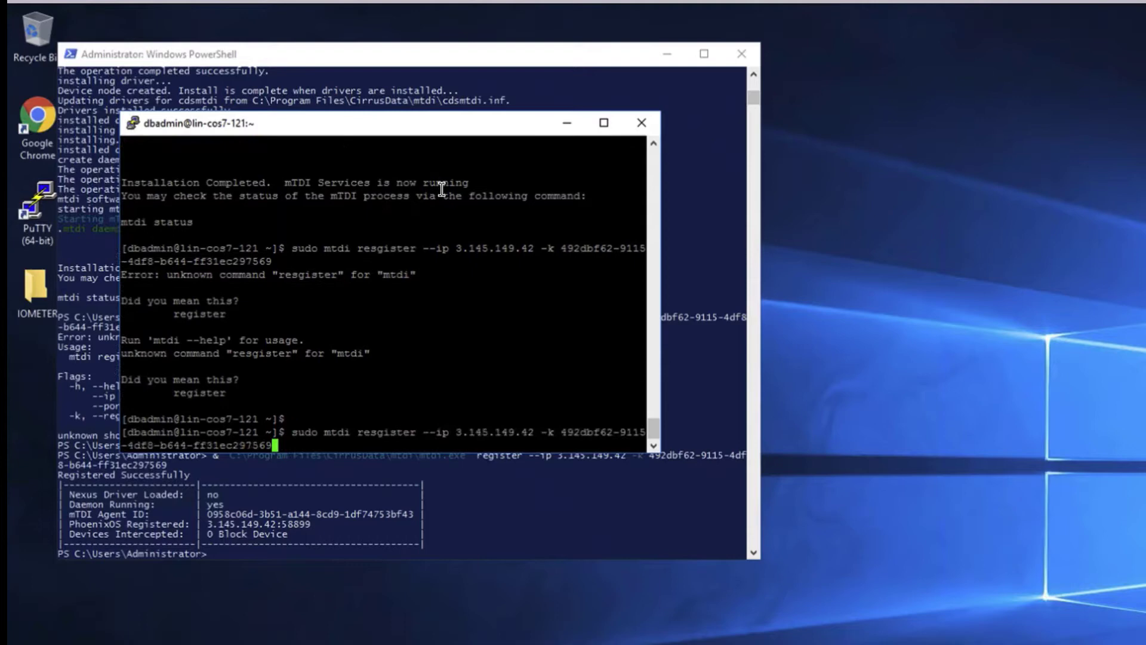
{"action": "key", "text": "Left"}
{"action": "key", "text": "Left"}
{"action": "key", "text": "Left"}
{"action": "key", "text": "Left"}
{"action": "key", "text": "Left"}
{"action": "key", "text": "Left"}
{"action": "key", "text": "Left"}
{"action": "key", "text": "Left"}
{"action": "key", "text": "Left"}
{"action": "key", "text": "Left"}
{"action": "key", "text": "Left"}
{"action": "key", "text": "Left"}
{"action": "key", "text": "Left"}
{"action": "key", "text": "Left"}
{"action": "key", "text": "Left"}
{"action": "key", "text": "Left"}
{"action": "key", "text": "Left"}
{"action": "key", "text": "Left"}
{"action": "key", "text": "Left"}
{"action": "key", "text": "Left"}
{"action": "key", "text": "Left"}
{"action": "key", "text": "Left"}
{"action": "key", "text": "Left"}
{"action": "key", "text": "Left"}
{"action": "key", "text": "Left"}
{"action": "key", "text": "Left"}
{"action": "key", "text": "Left"}
{"action": "key", "text": "Left"}
{"action": "key", "text": "Left"}
{"action": "key", "text": "Left"}
{"action": "key", "text": "Left"}
{"action": "key", "text": "Left"}
{"action": "key", "text": "Left"}
{"action": "key", "text": "Left"}
{"action": "key", "text": "Left"}
{"action": "key", "text": "Left"}
{"action": "key", "text": "Left"}
{"action": "key", "text": "Left"}
{"action": "key", "text": "Left"}
{"action": "key", "text": "Left"}
{"action": "key", "text": "BackSpace"}
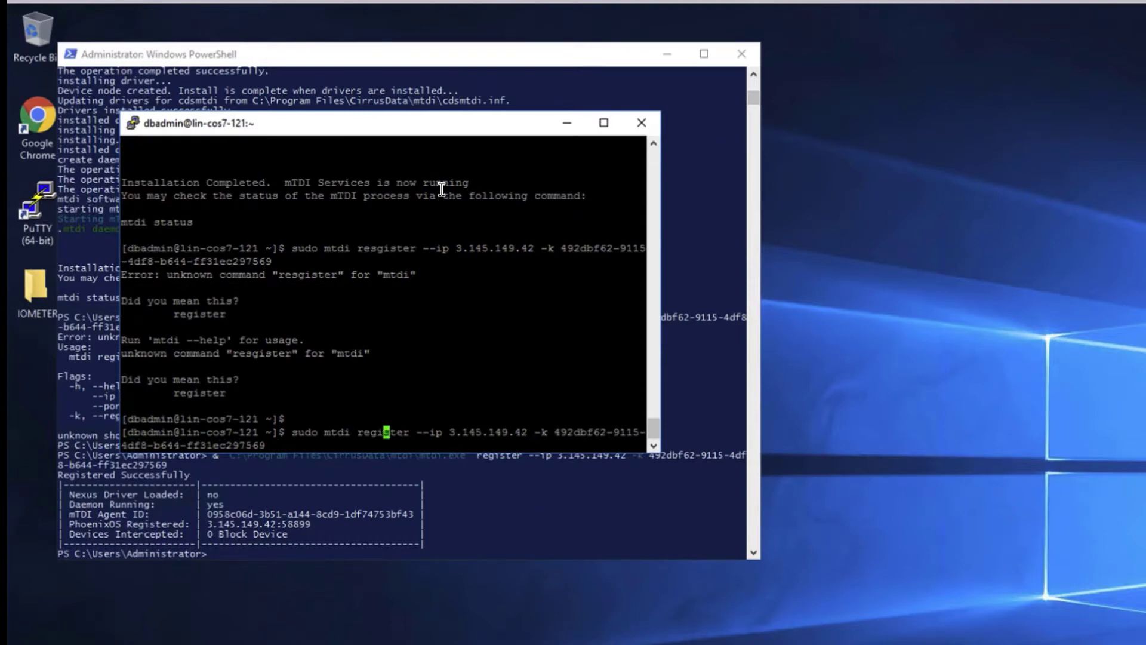
{"action": "key", "text": "Return"}
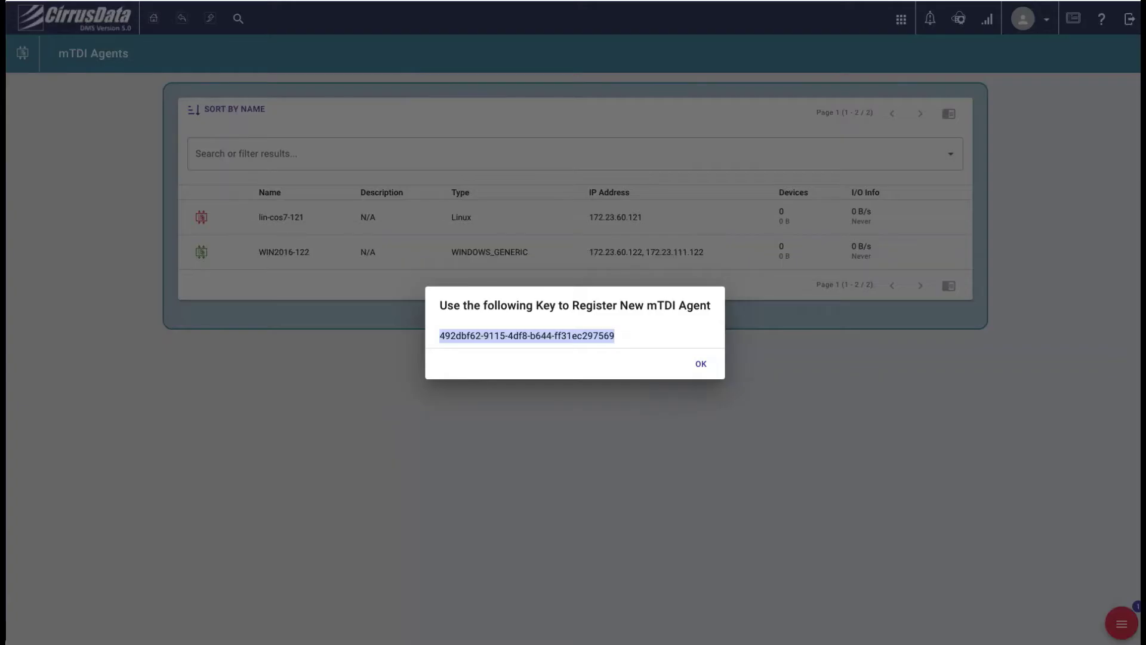
{"action": "left_click", "coordinate": [701, 364]}
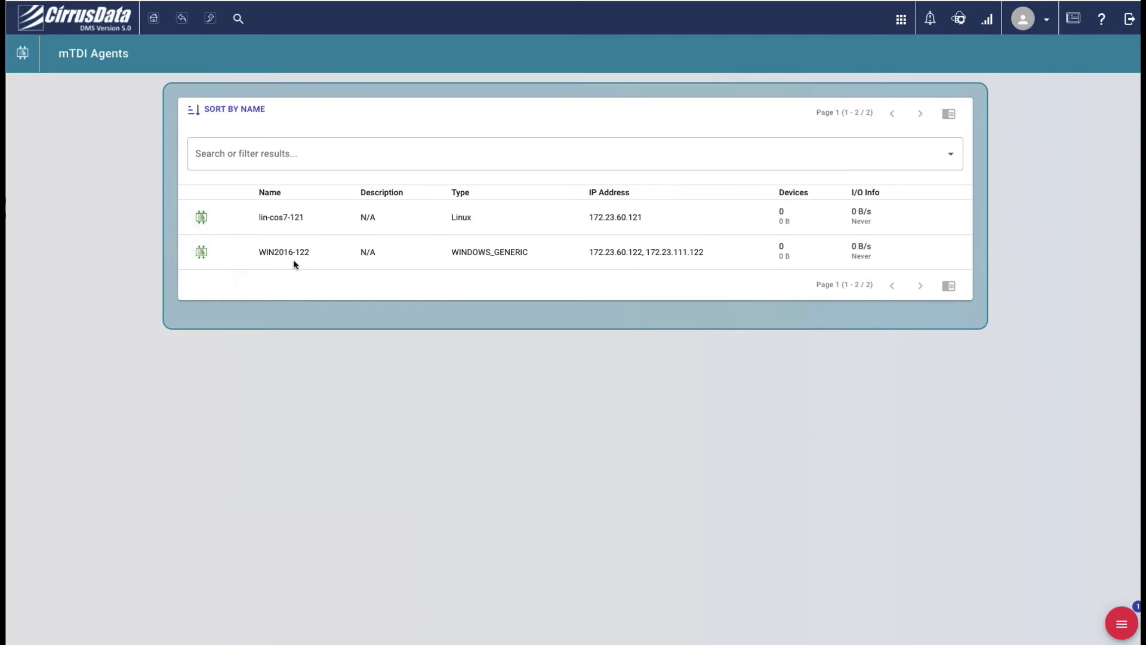
Insert WIN2016-122's D: SQL_Data and L: SQL_Log disks as new mTDI devices
{"action": "left_click", "coordinate": [196, 251]}
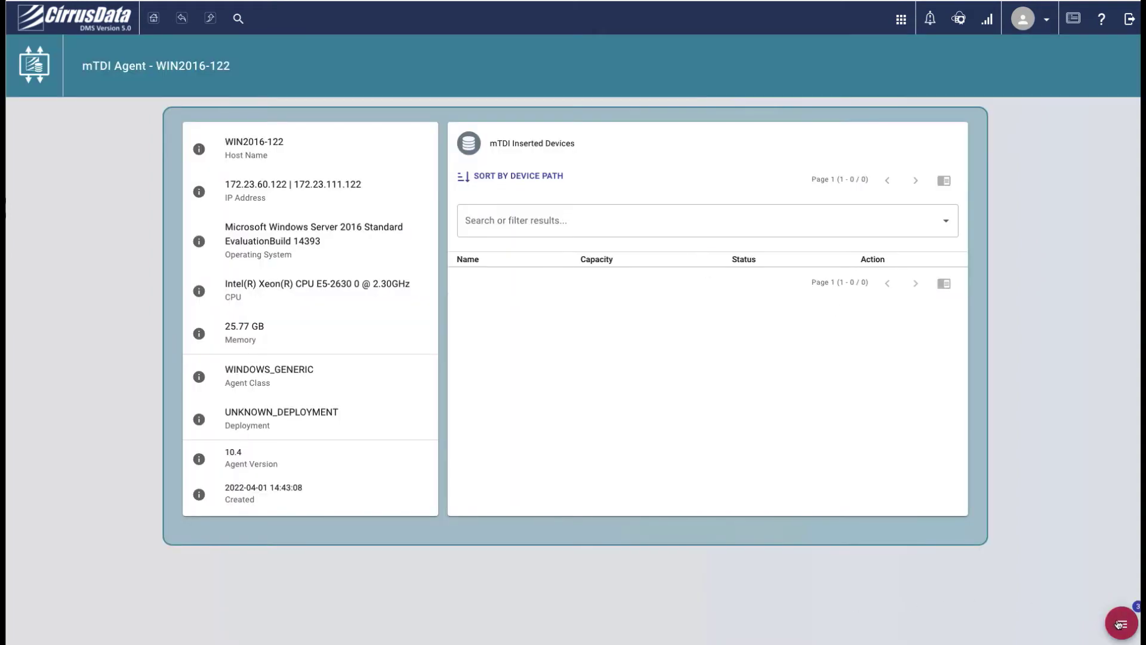
{"action": "left_click", "coordinate": [1118, 624]}
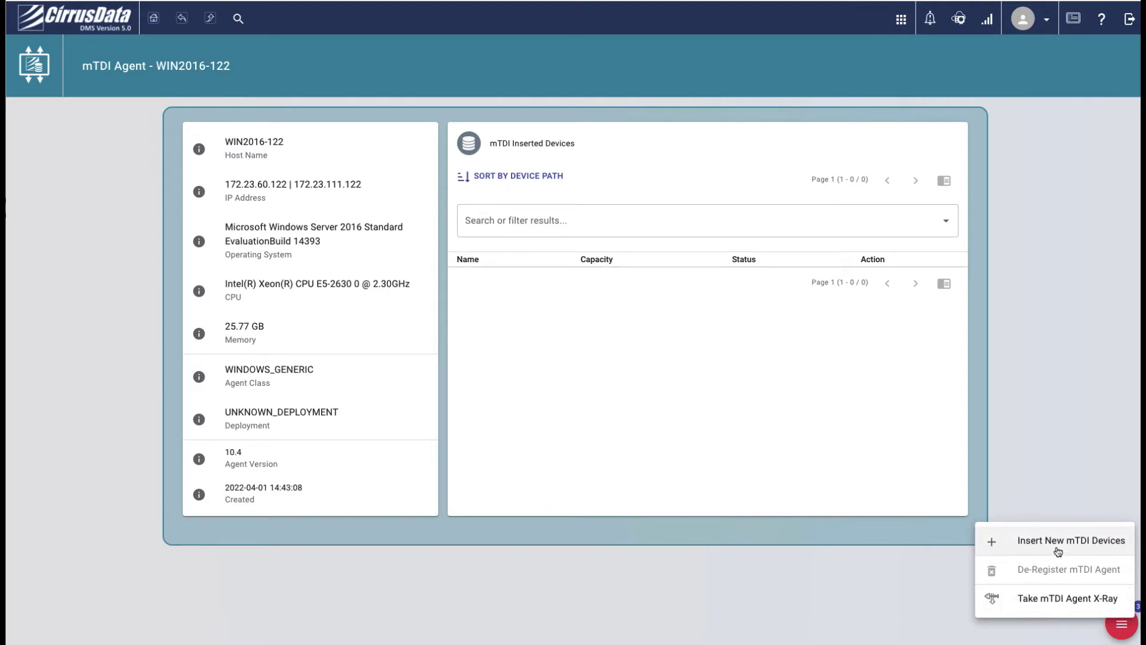
{"action": "left_click", "coordinate": [1053, 542]}
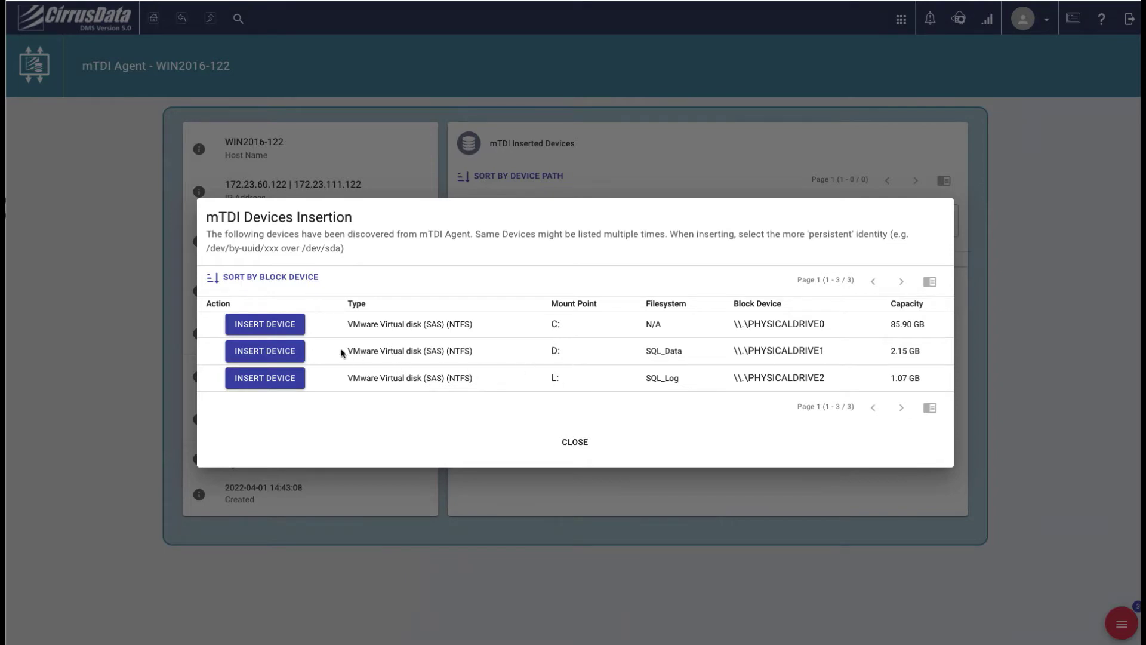
{"action": "left_click", "coordinate": [284, 352]}
{"action": "left_click", "coordinate": [725, 397]}
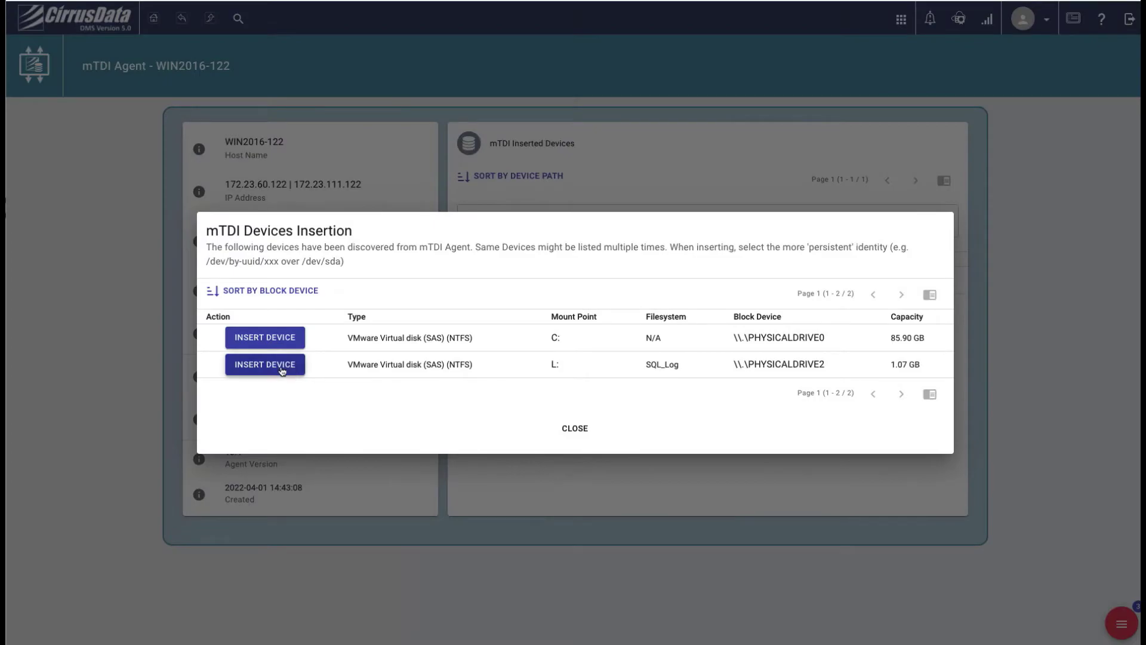
{"action": "left_click", "coordinate": [284, 370]}
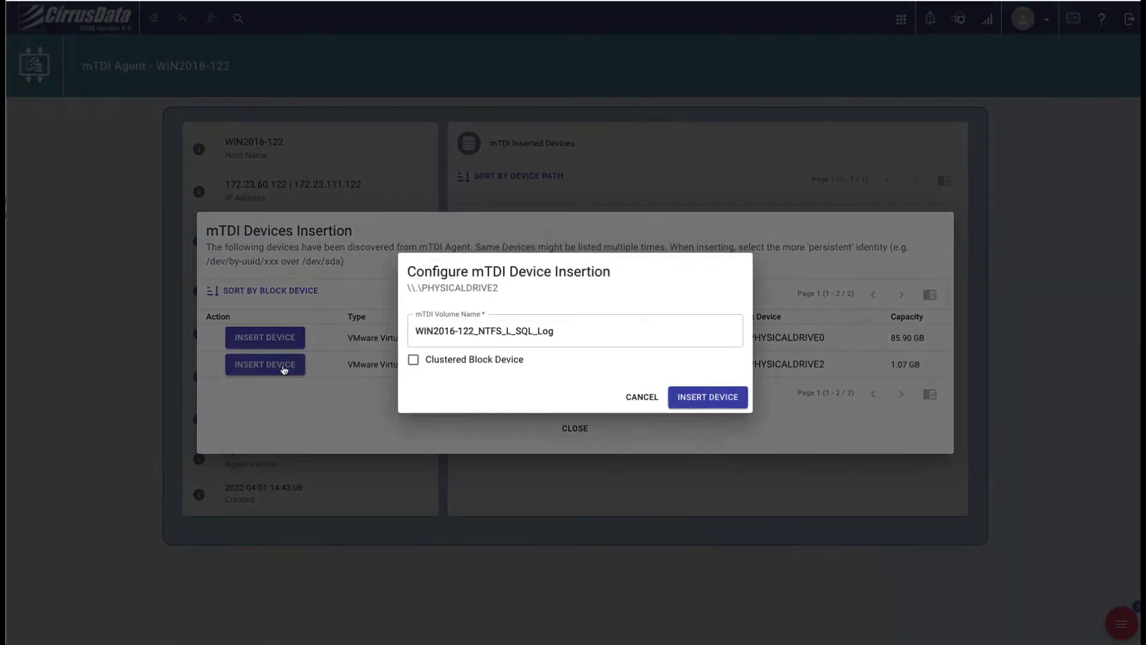
{"action": "left_click", "coordinate": [669, 395]}
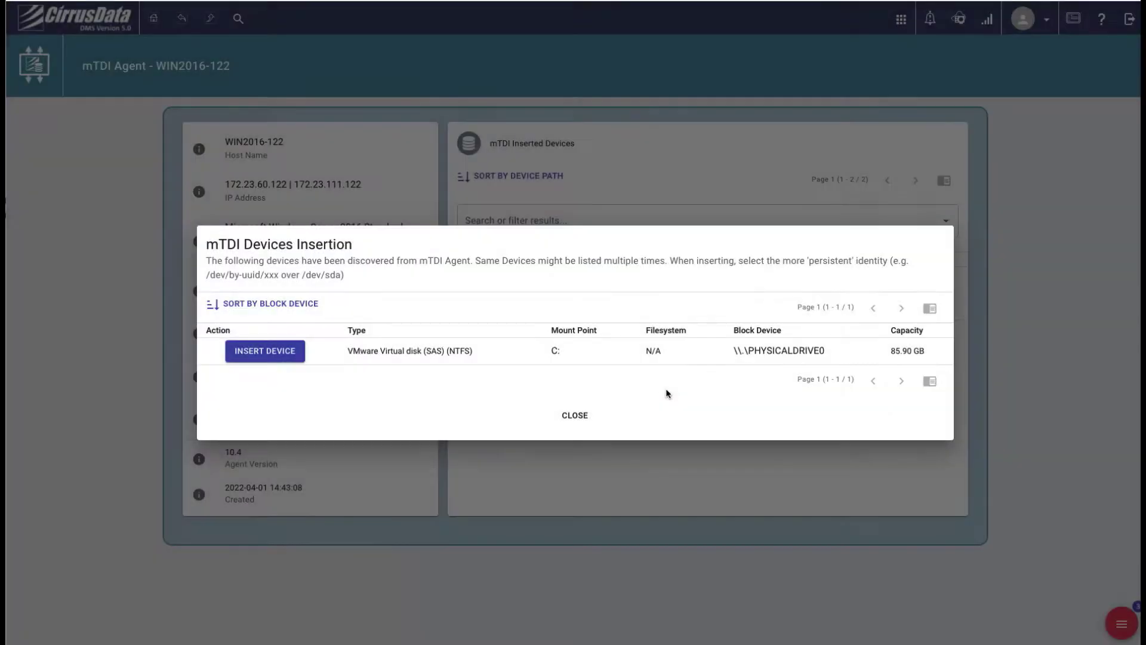
{"action": "left_click", "coordinate": [573, 413]}
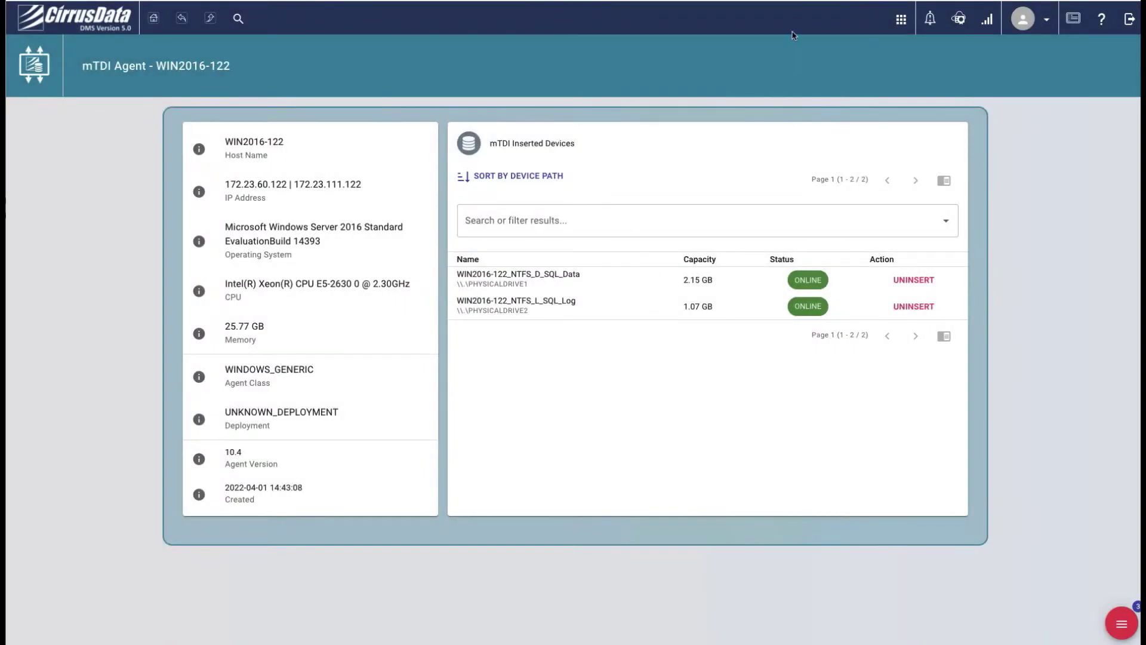
Start a new mTDI Backup Policy from Copy Data Management
{"action": "left_click", "coordinate": [153, 18]}
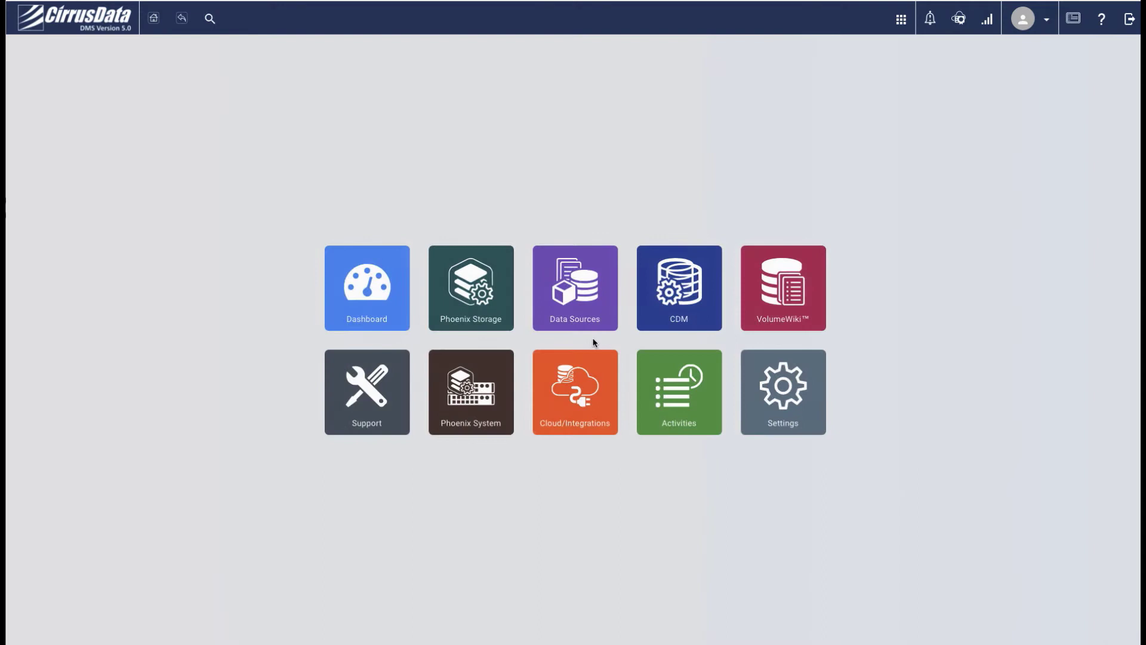
{"action": "left_click", "coordinate": [684, 280]}
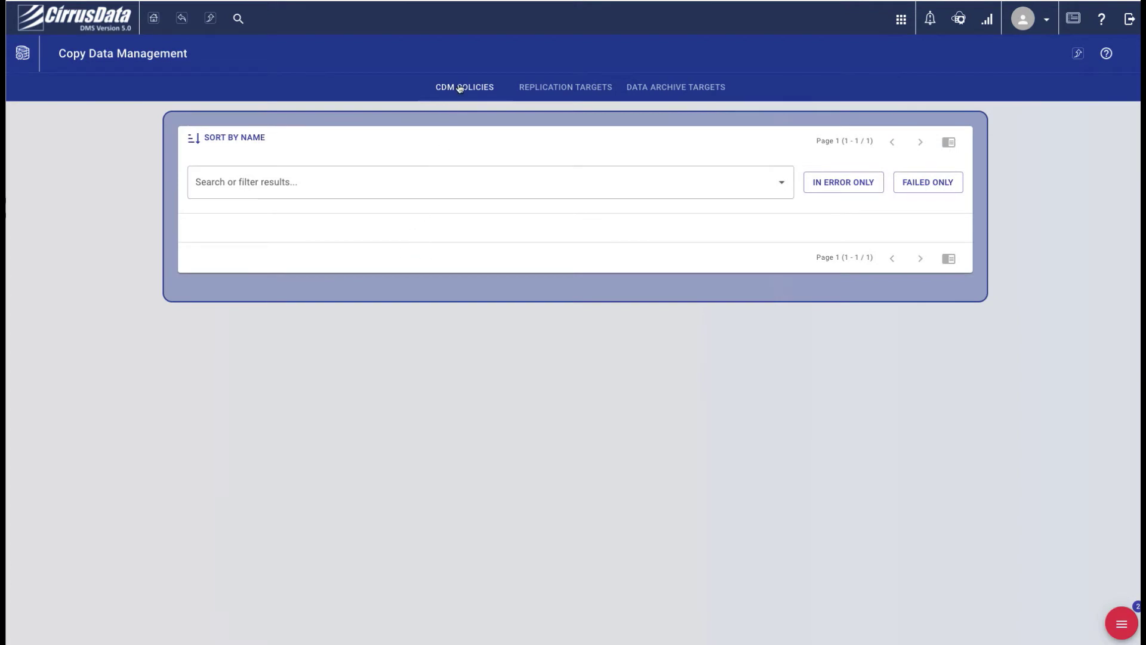
{"action": "left_click", "coordinate": [1121, 623]}
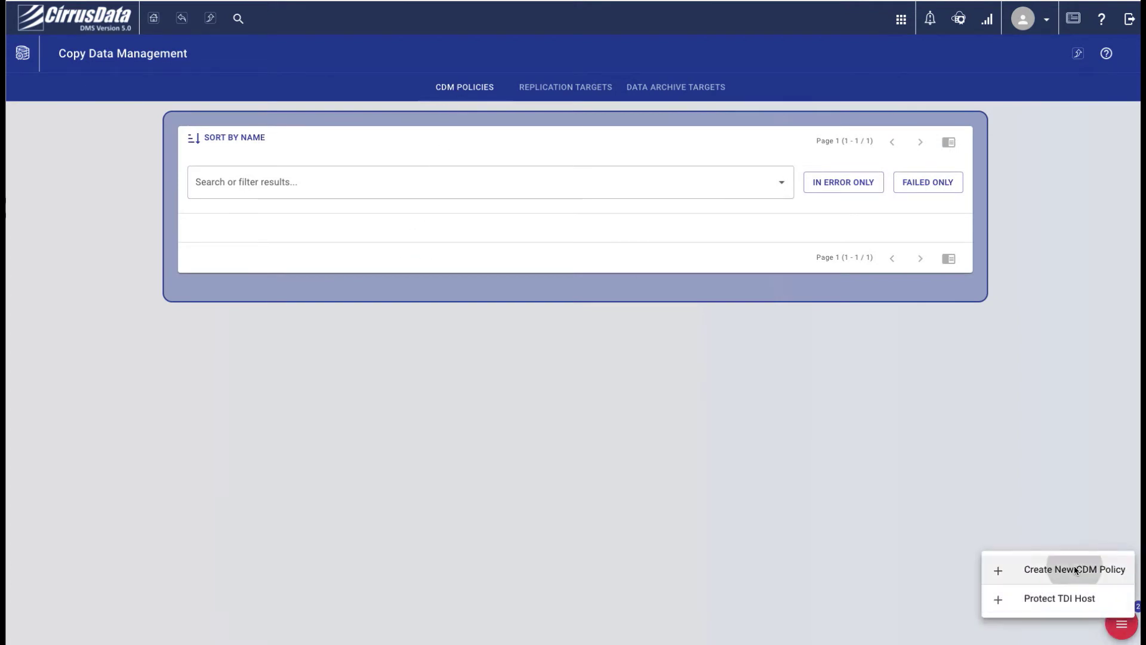
{"action": "left_click", "coordinate": [1078, 569]}
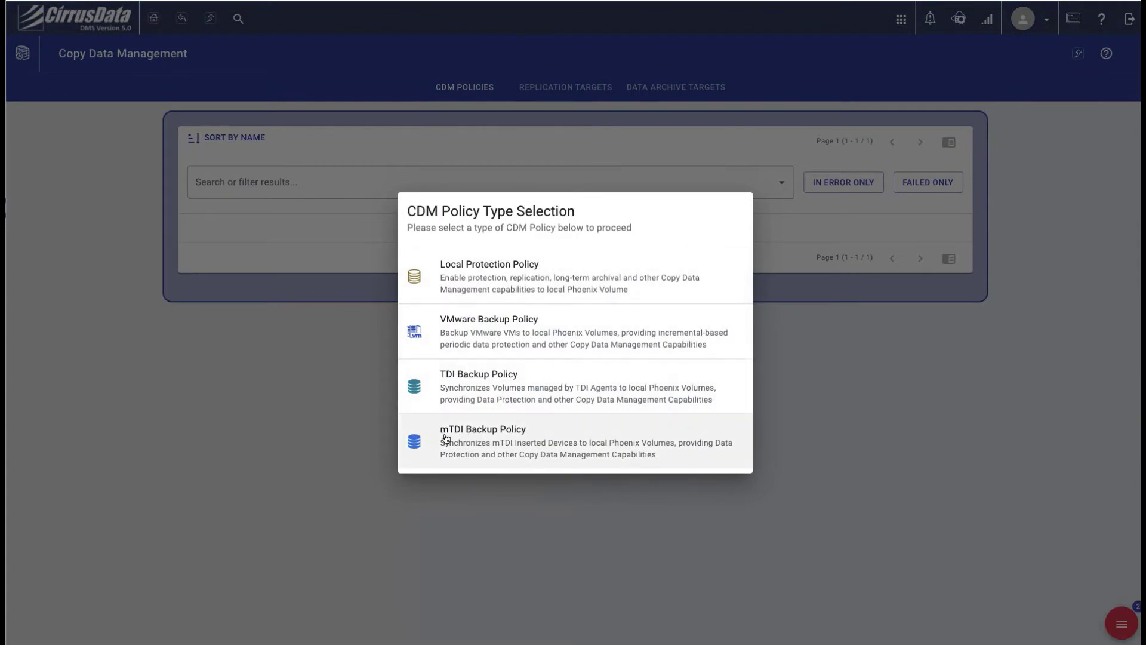
{"action": "left_click", "coordinate": [521, 436]}
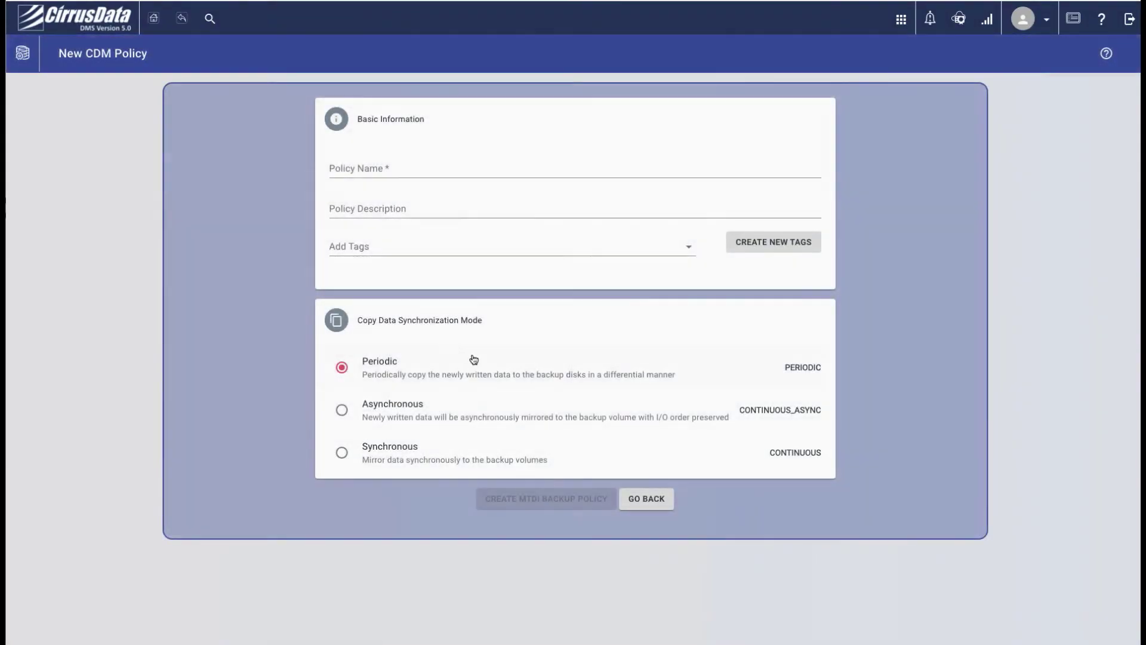
Name it Win2016-122-DB, describe it 'SQL DB protection of D: and L:', set Asynchronous, create
{"action": "left_click", "coordinate": [402, 167]}
{"action": "type", "text": "Win"}
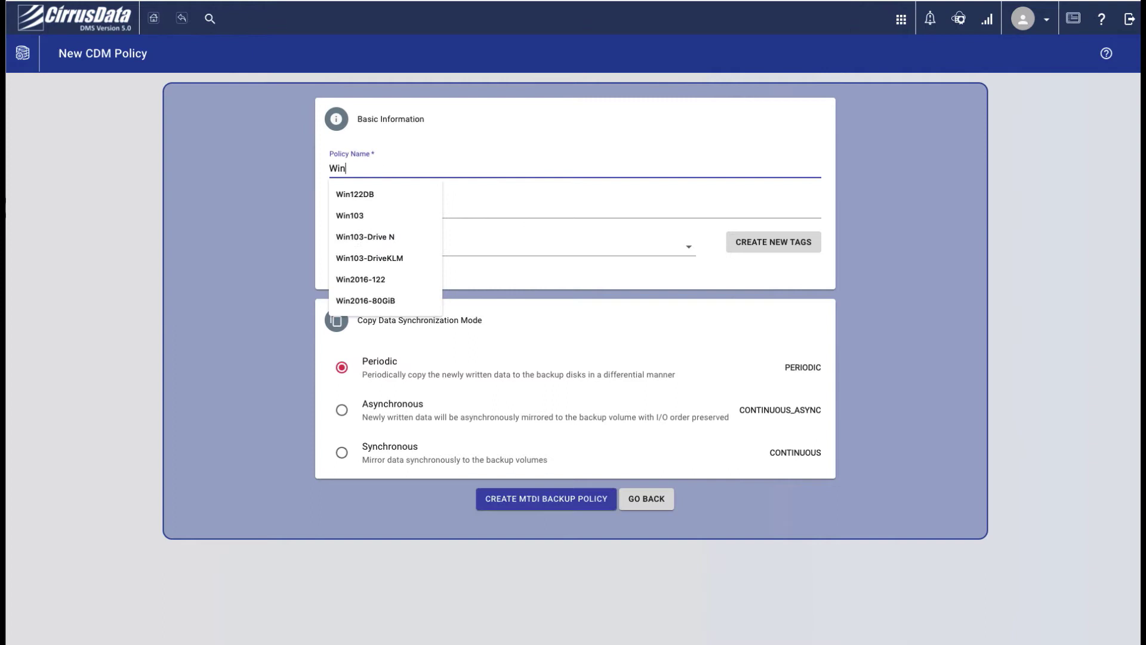
{"action": "type", "text": "2016-122-DB"}
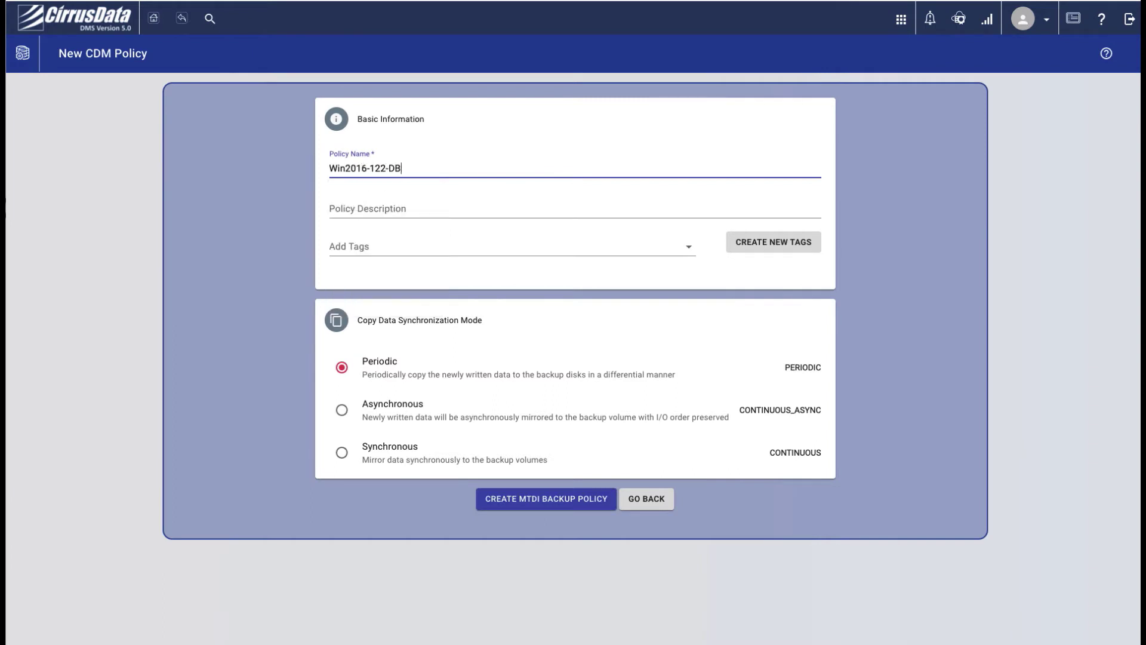
{"action": "left_click", "coordinate": [358, 209]}
{"action": "type", "text": "SQL DB prot"}
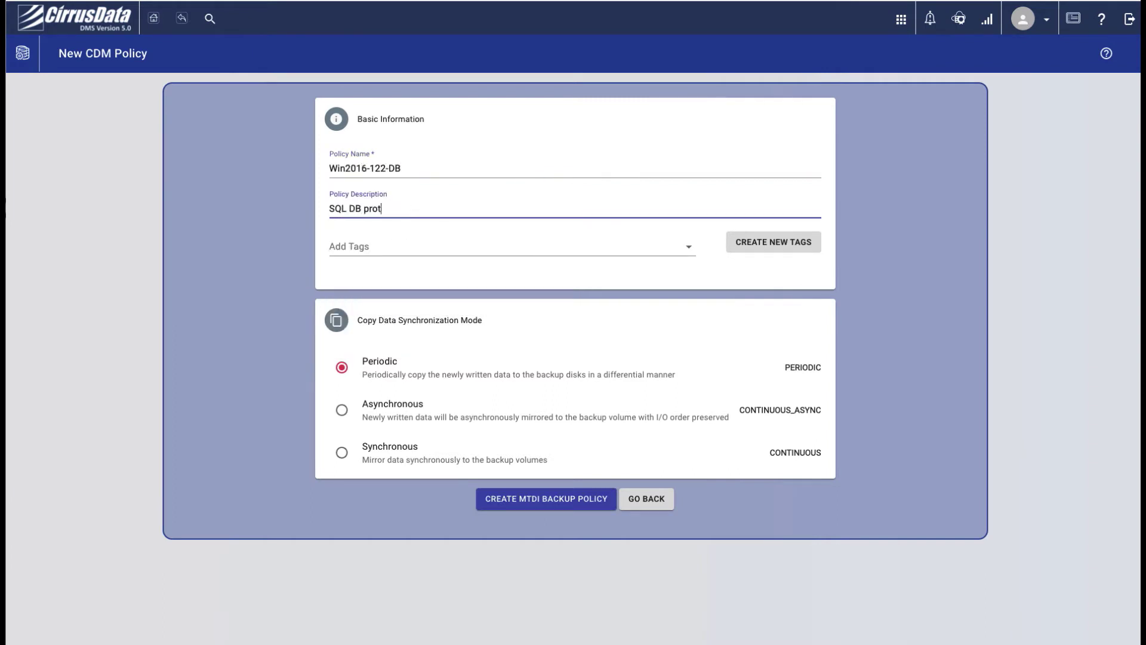
{"action": "type", "text": "ection of D: and L:"}
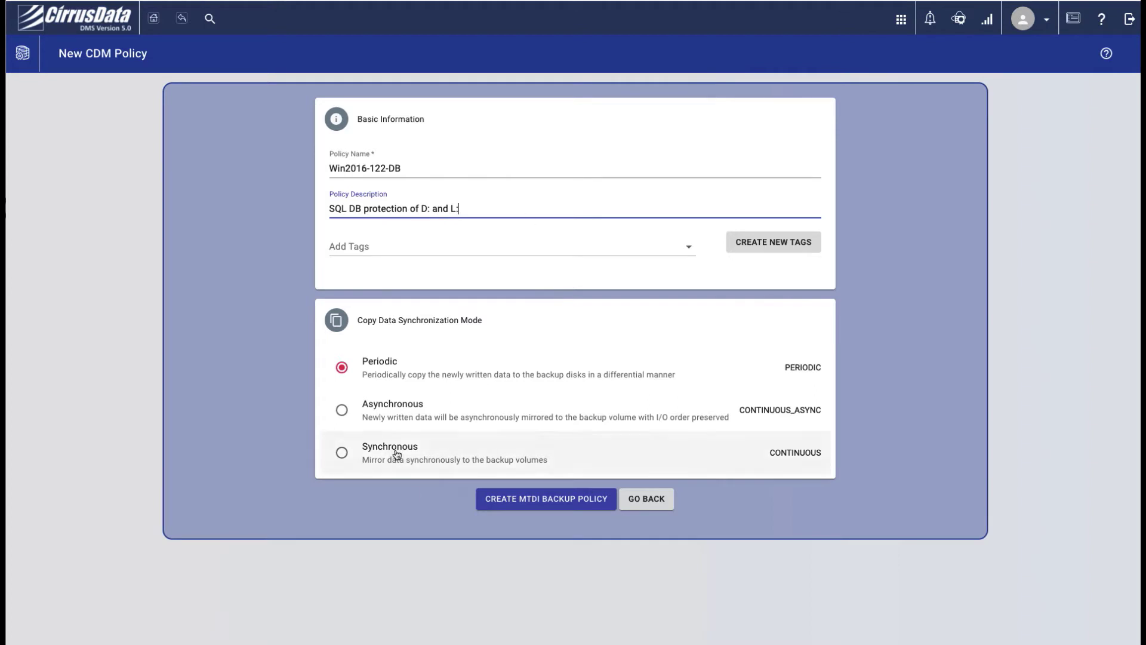
{"action": "left_click", "coordinate": [349, 412]}
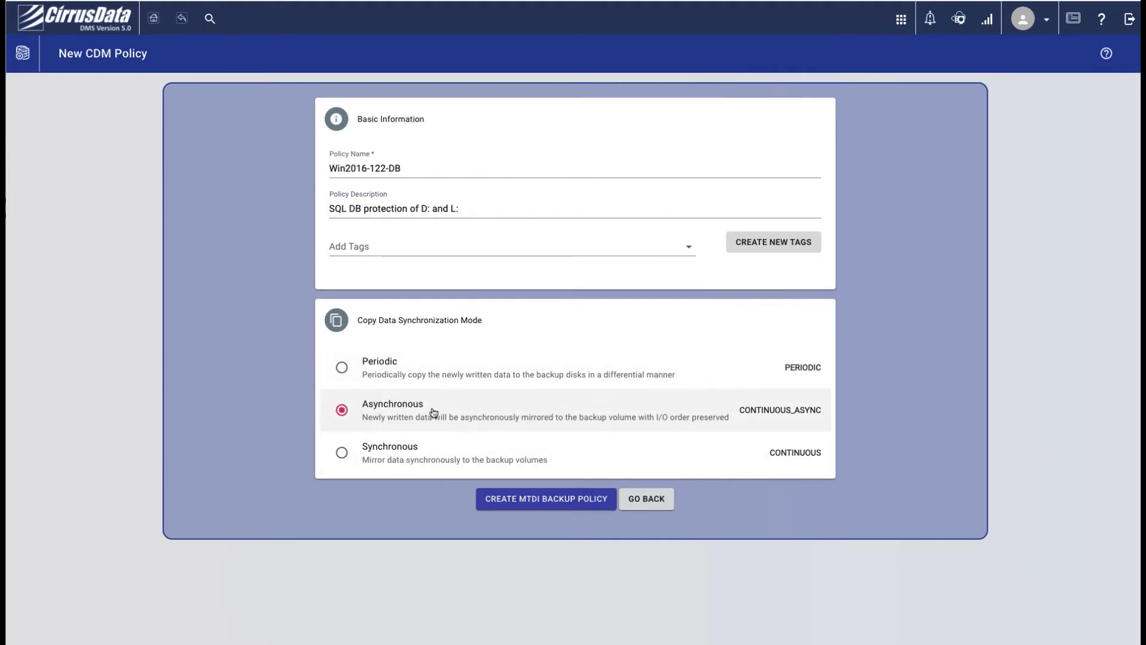
{"action": "left_click", "coordinate": [508, 497]}
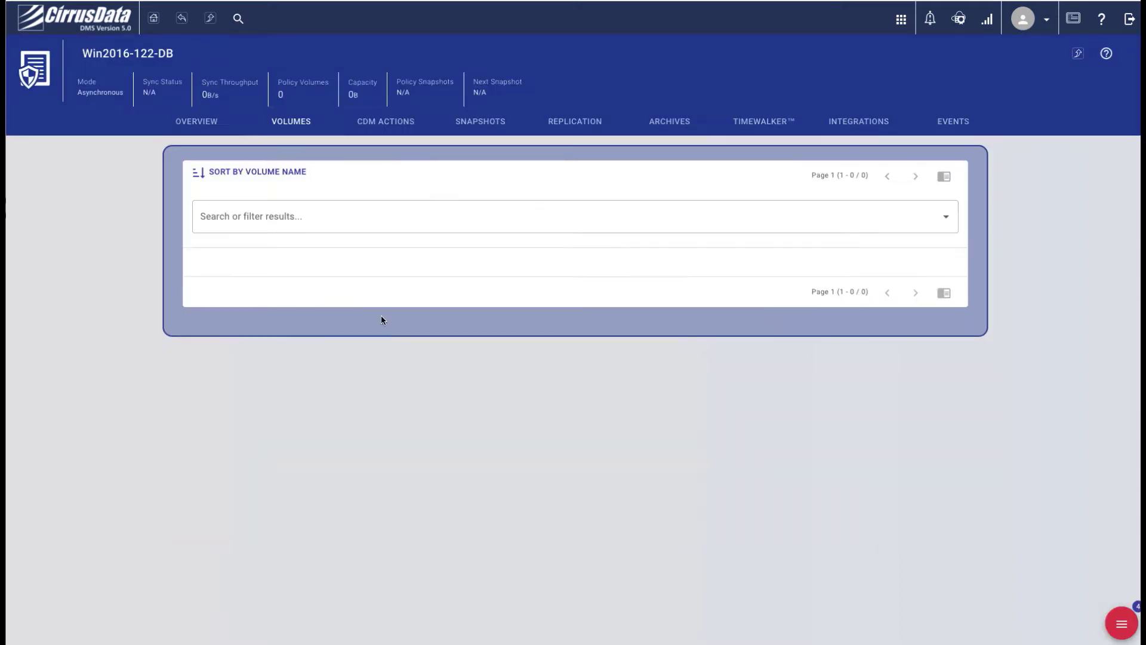
Add the D_SQL_Data and L_SQL_Log volumes to the policy and review its five snapshot schedules
{"action": "left_click", "coordinate": [1120, 624]}
{"action": "left_click", "coordinate": [1025, 593]}
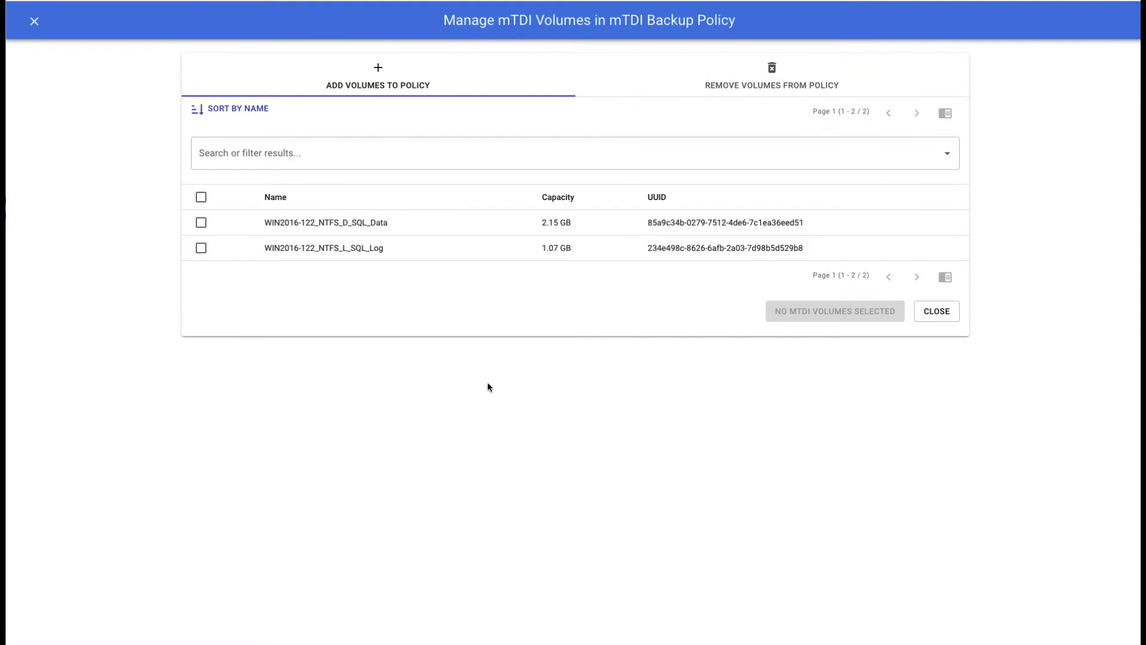
{"action": "left_click", "coordinate": [201, 222]}
{"action": "left_click", "coordinate": [202, 248]}
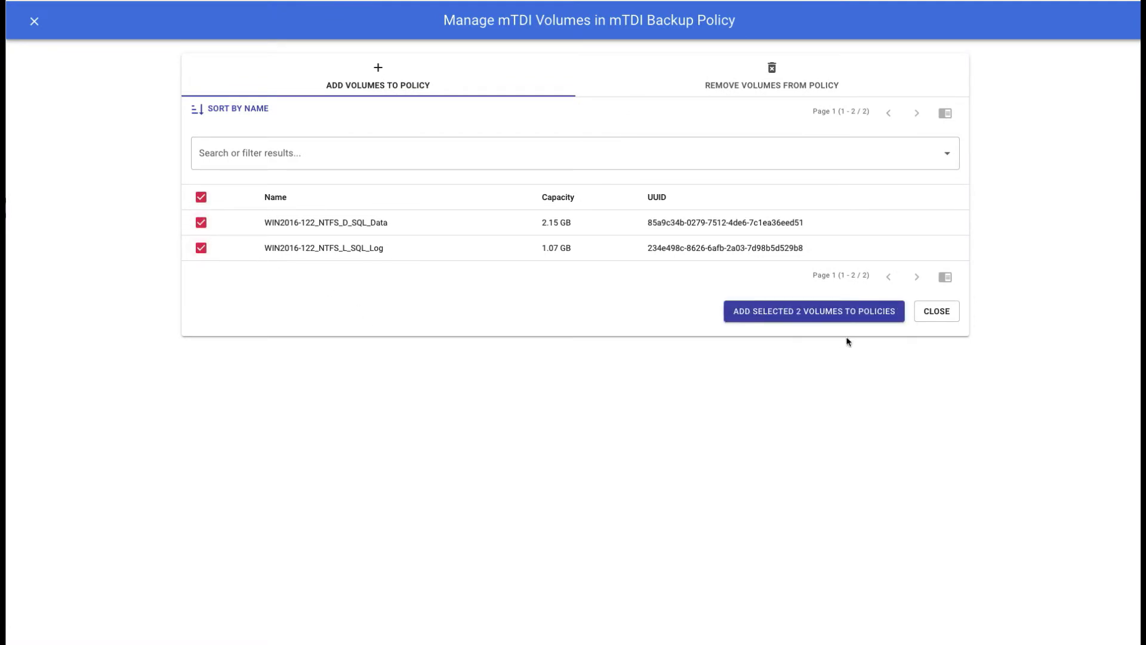
{"action": "left_click", "coordinate": [820, 326]}
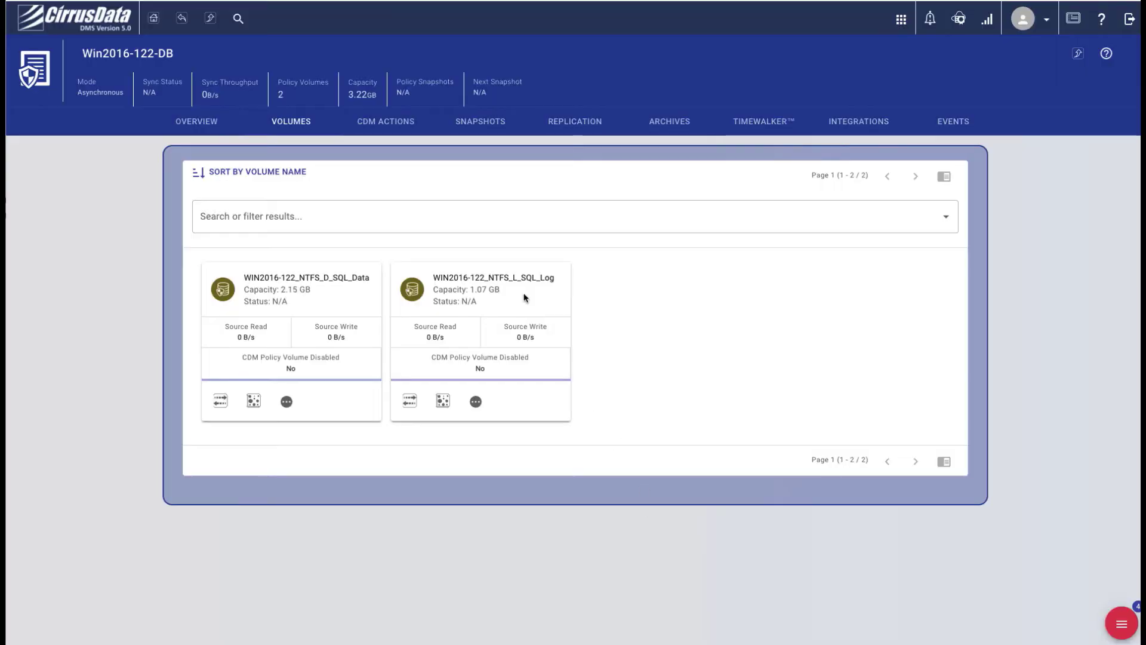
{"action": "left_click", "coordinate": [387, 127]}
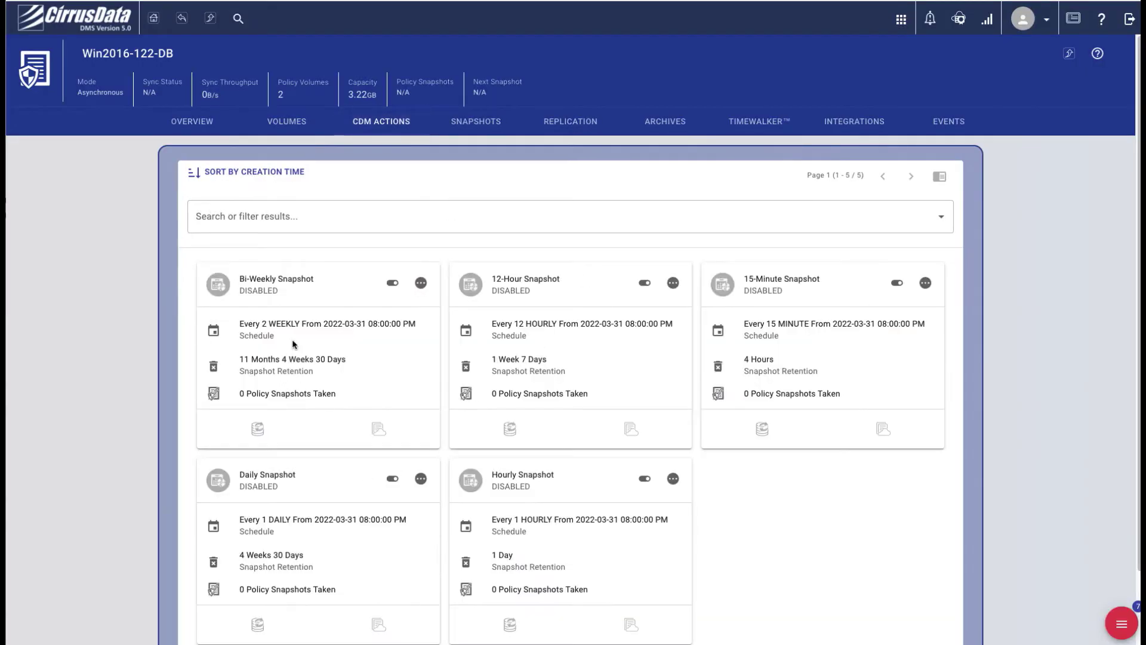
{"action": "scroll", "coordinate": [815, 409], "scroll_direction": "down", "scroll_amount": 3}
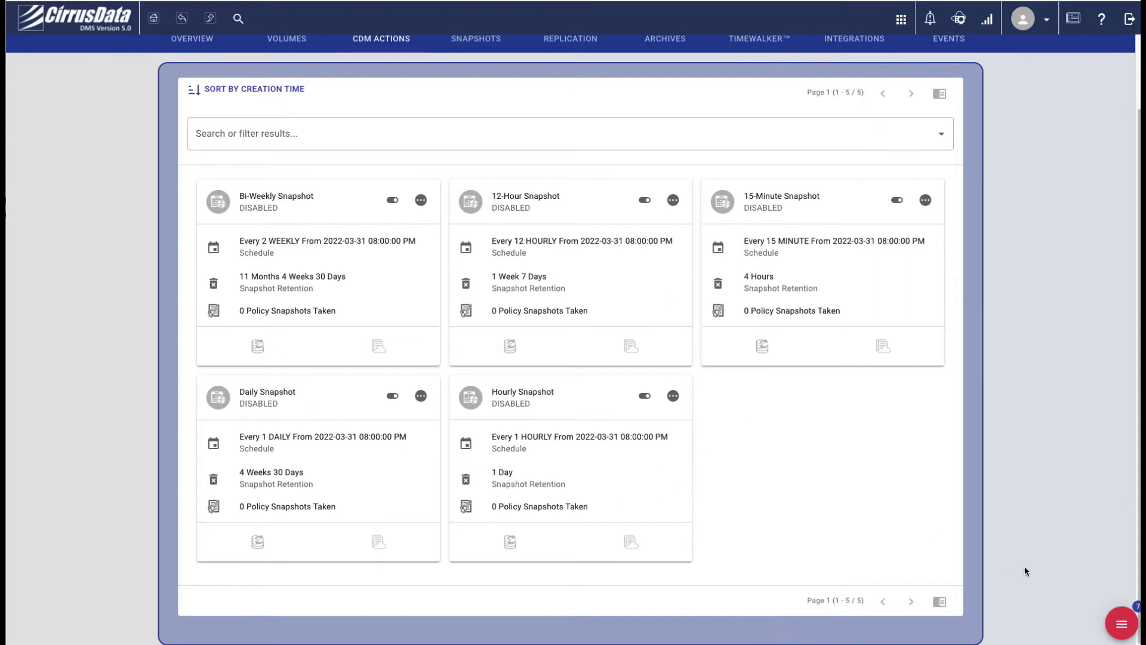
Enable all five snapshot schedules, then activate the Win2016-122-DB policy and confirm Yes
{"action": "left_click", "coordinate": [1119, 625]}
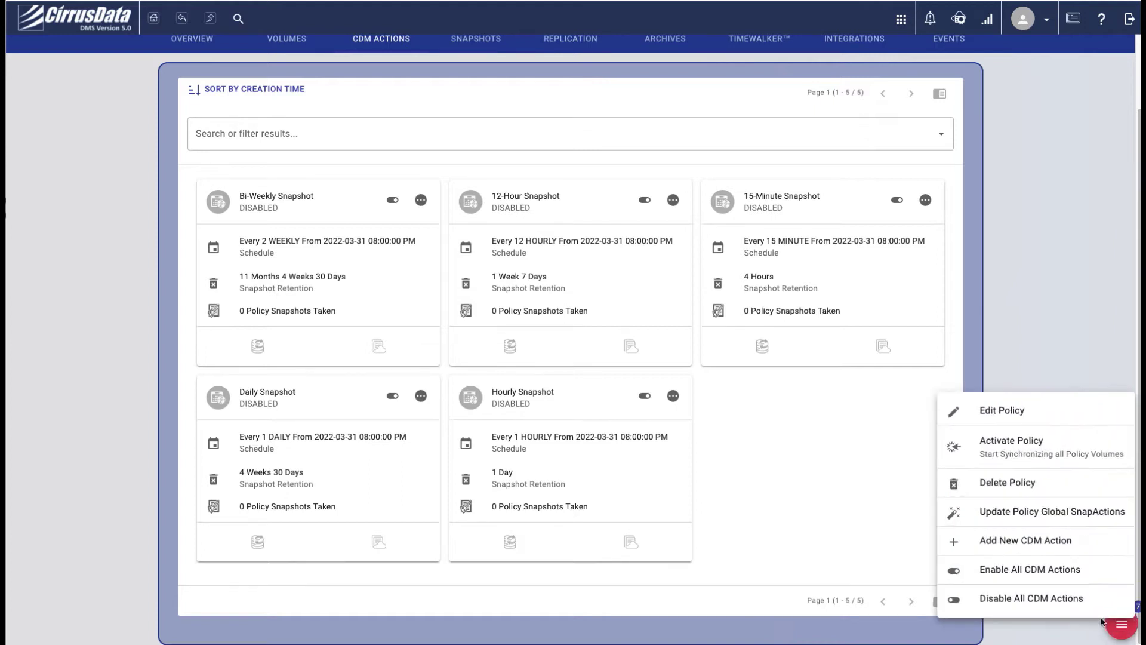
{"action": "left_click", "coordinate": [1036, 577]}
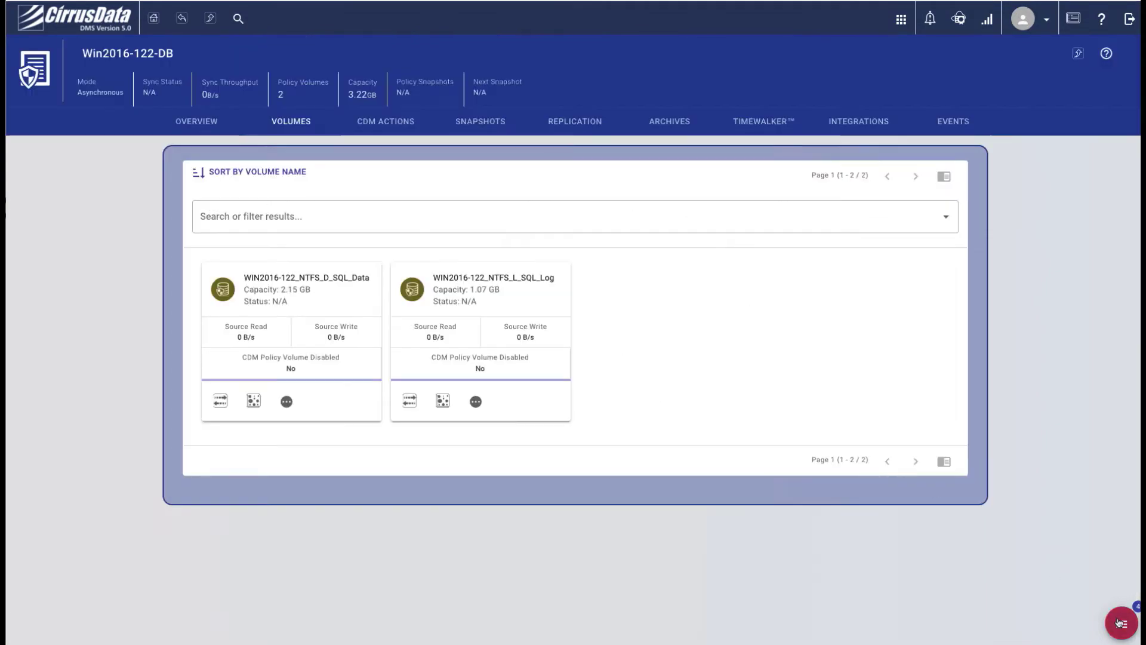
{"action": "left_click", "coordinate": [1120, 624]}
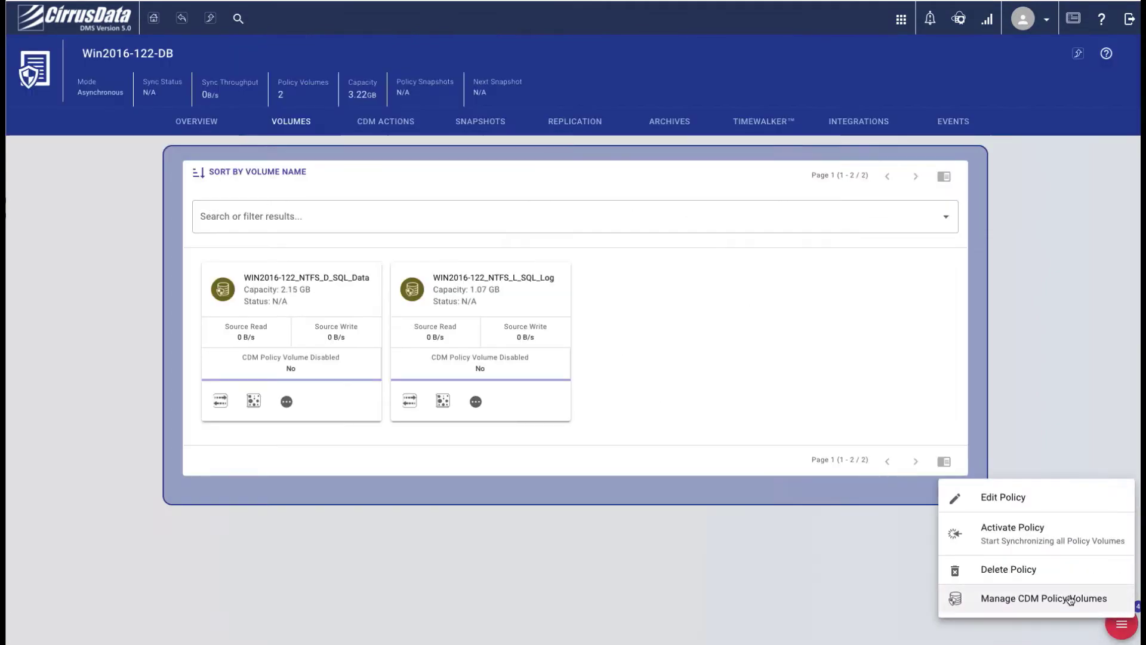
{"action": "left_click", "coordinate": [1044, 555]}
{"action": "left_click", "coordinate": [686, 388]}
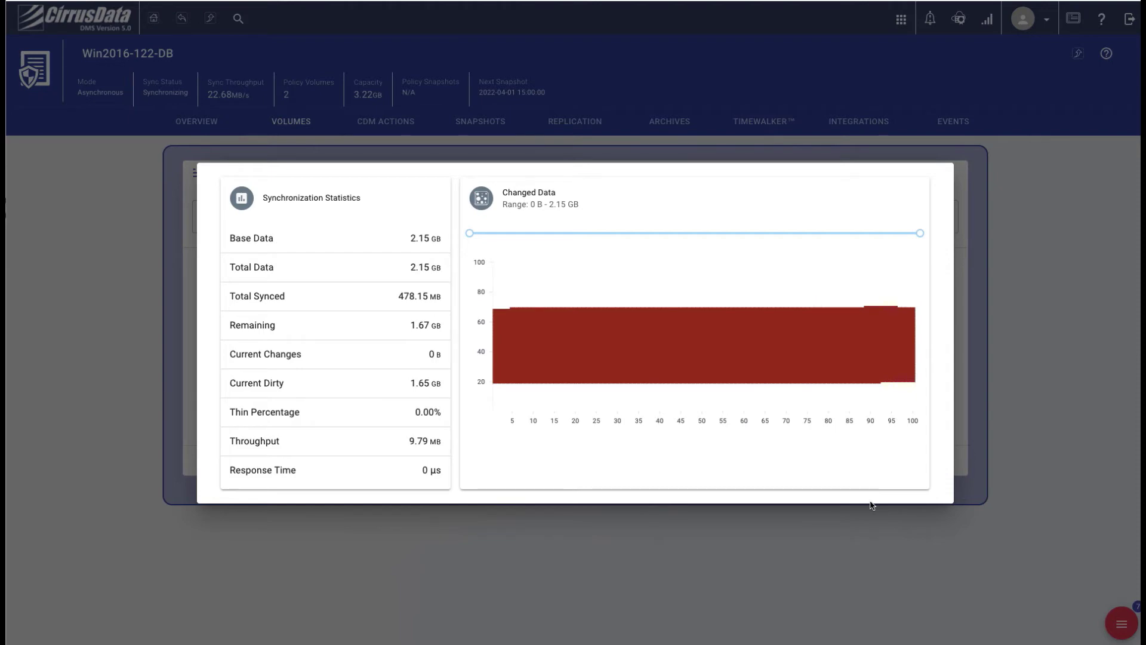
Close the Changed Data synchronization statistics dialog
{"action": "left_click", "coordinate": [172, 382]}
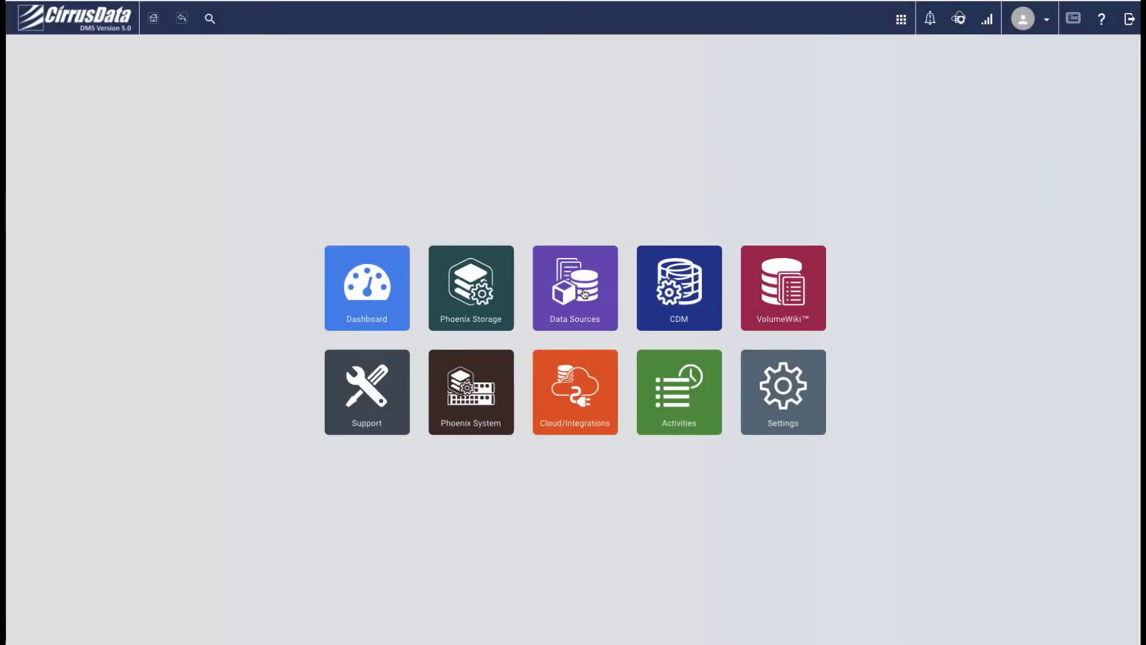
Insert lin-cos7-121's sdb disk (/home/dbadmin/data) as an mTDI device with its default name
{"action": "left_click", "coordinate": [585, 294]}
{"action": "left_click", "coordinate": [690, 361]}
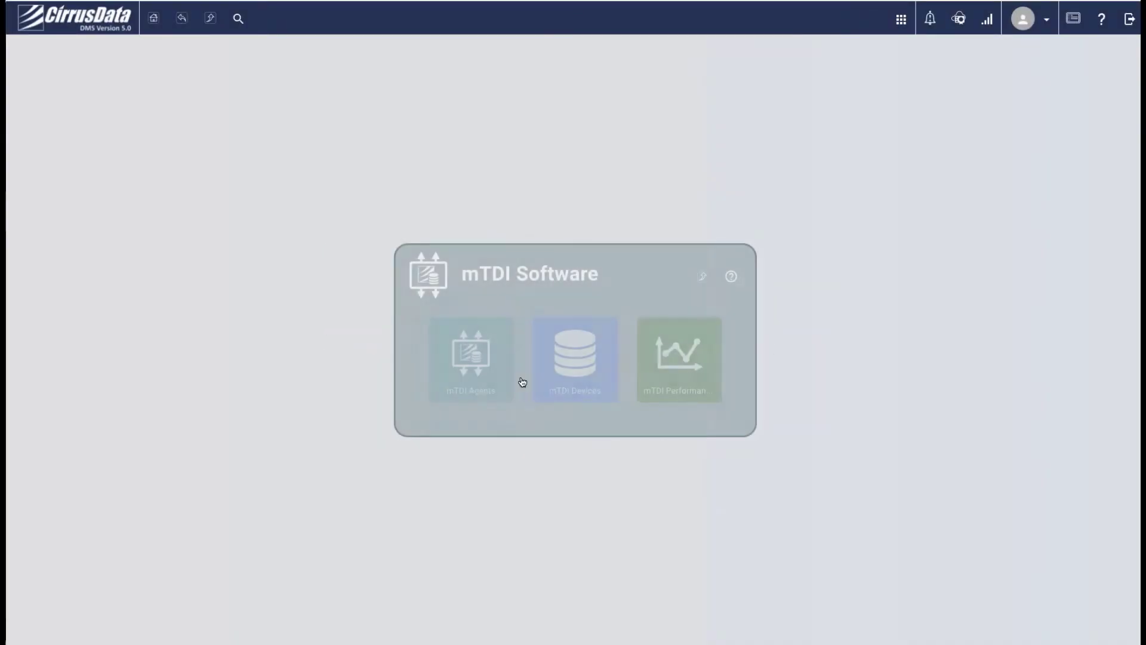
{"action": "left_click", "coordinate": [470, 369]}
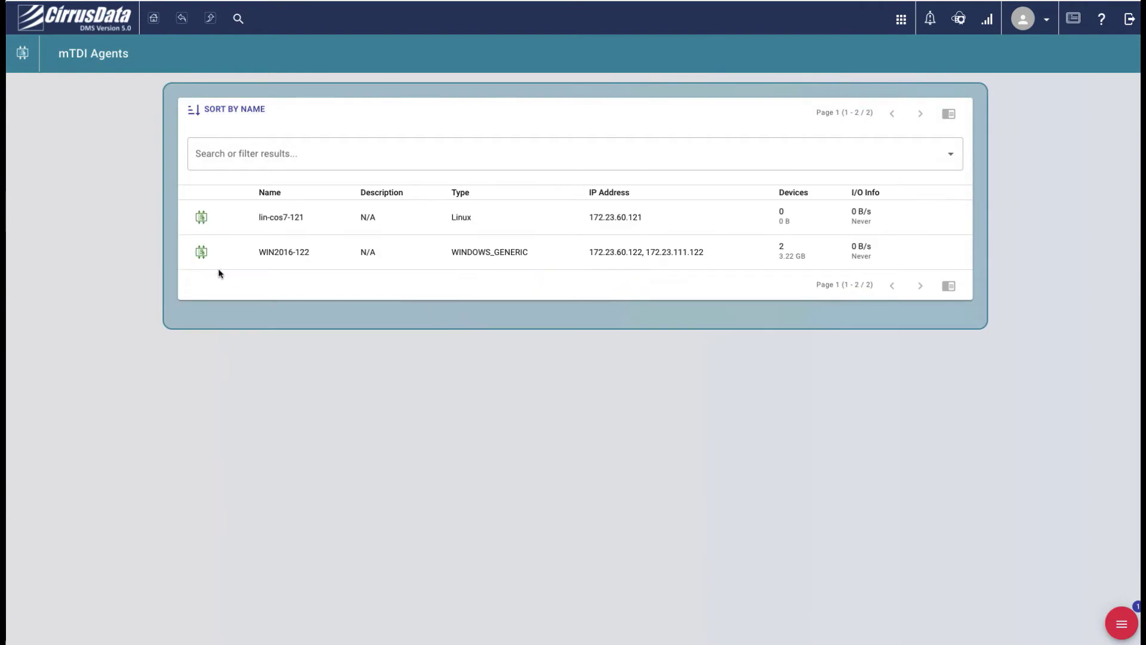
{"action": "left_click", "coordinate": [201, 218]}
{"action": "left_click", "coordinate": [1120, 623]}
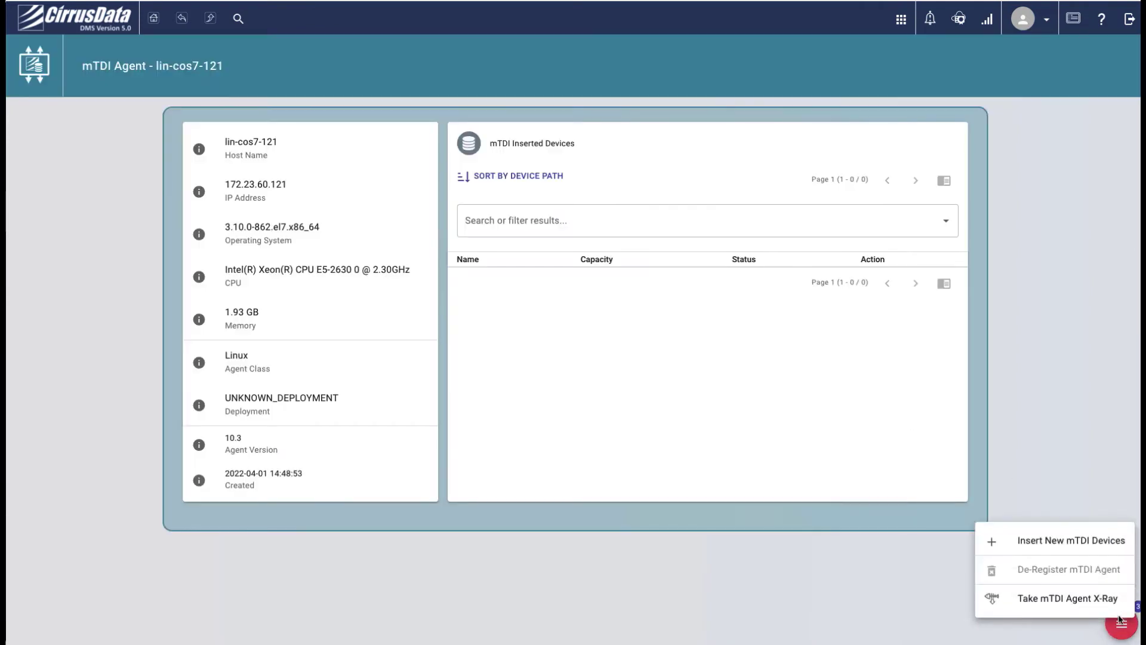
{"action": "left_click", "coordinate": [1053, 543]}
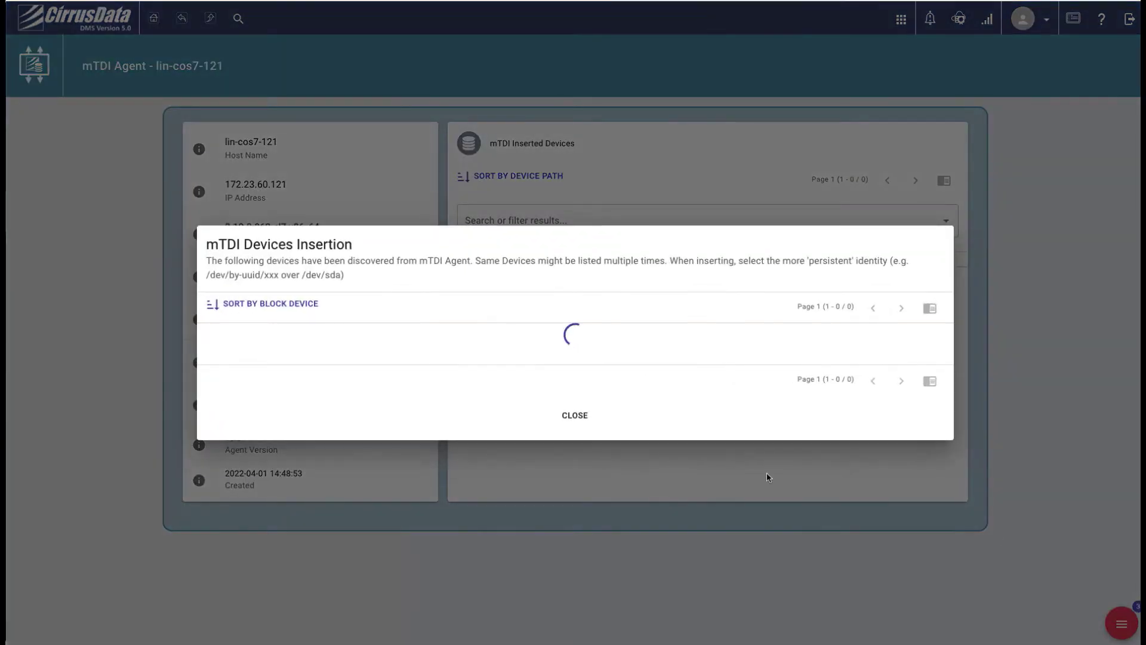
{"action": "double_click", "coordinate": [828, 392]}
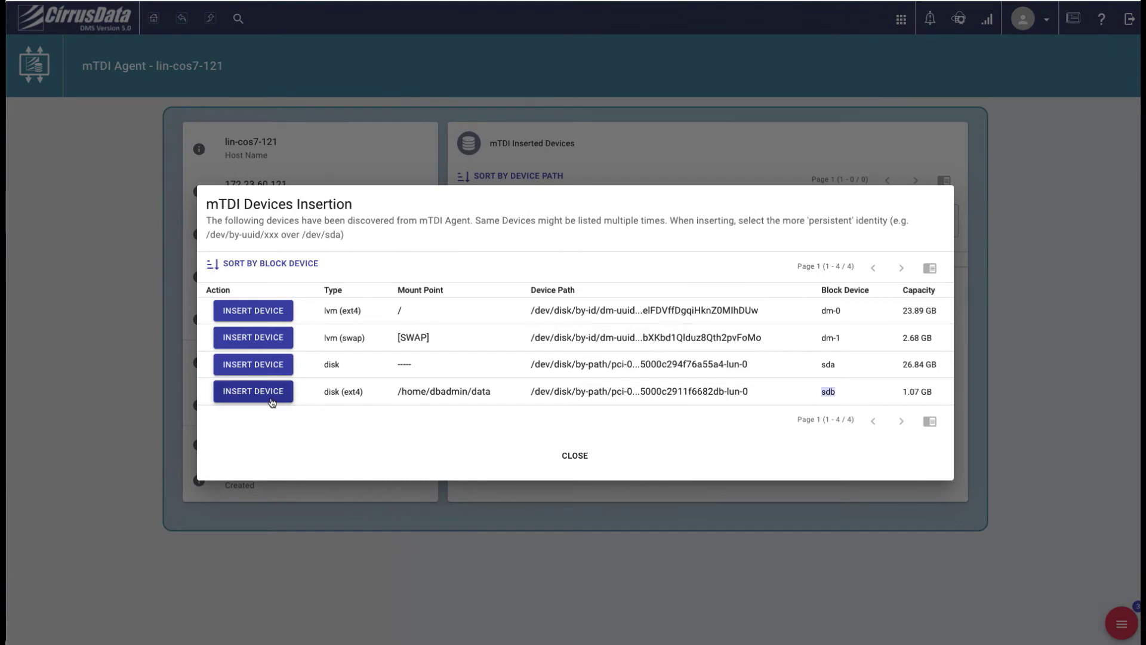
{"action": "left_click", "coordinate": [253, 392]}
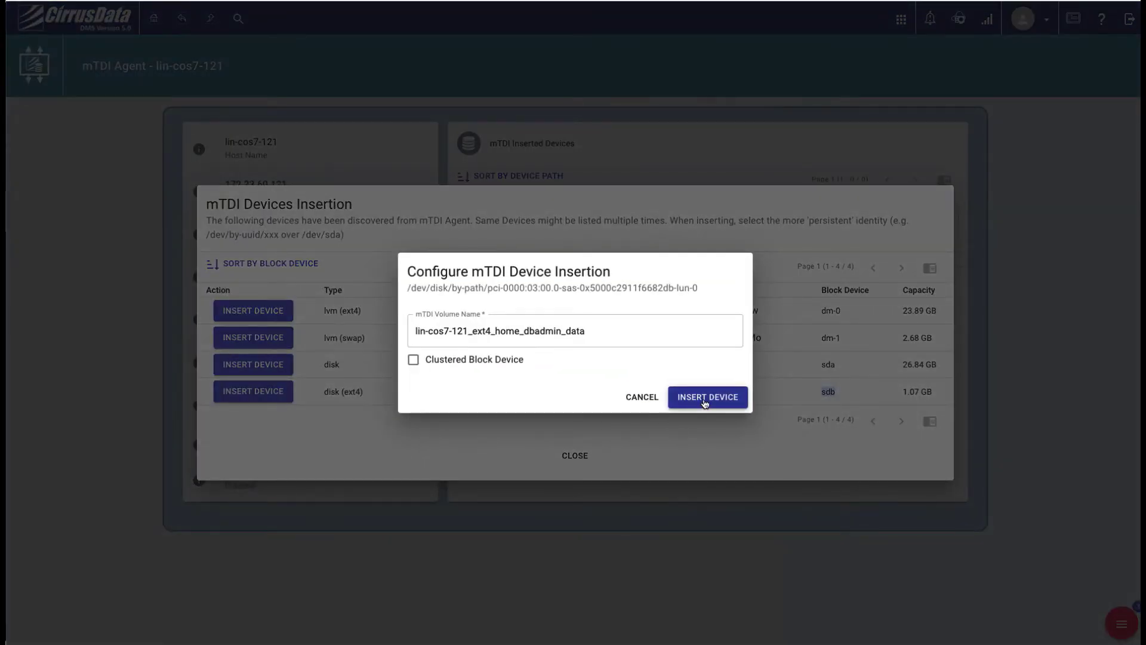
{"action": "left_click", "coordinate": [705, 397]}
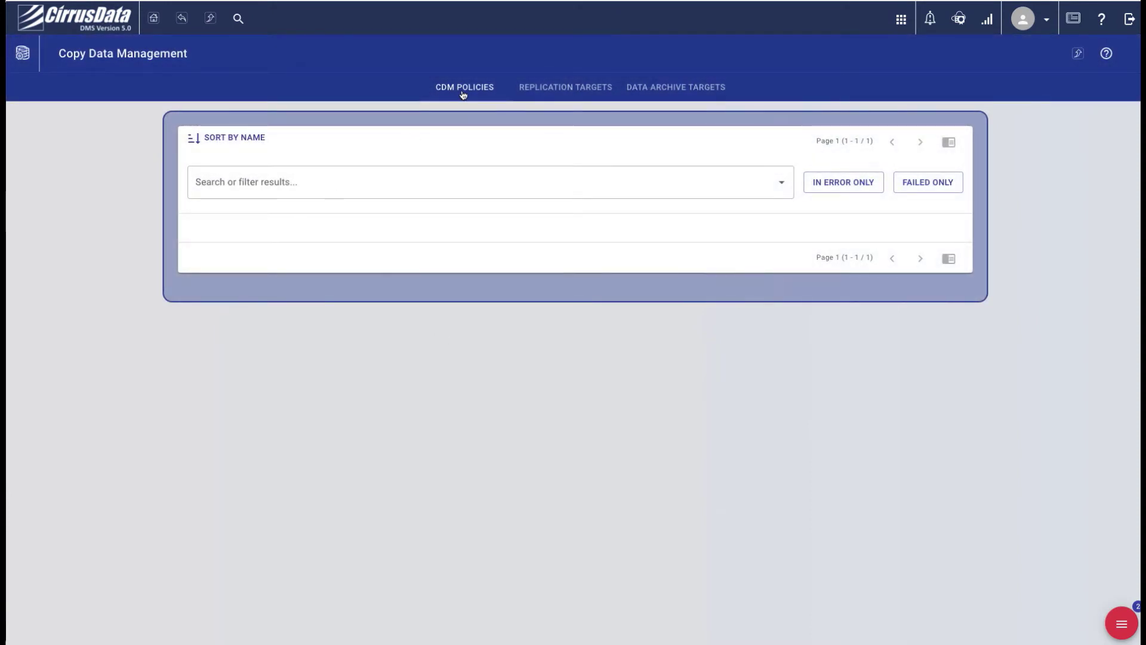
Create asynchronous mTDI backup policy 'LinCOS7-121' with description 'Postgres DB protectio'
{"action": "left_click", "coordinate": [1114, 627]}
{"action": "left_click", "coordinate": [1050, 568]}
{"action": "left_click", "coordinate": [604, 426]}
{"action": "left_click", "coordinate": [370, 171]}
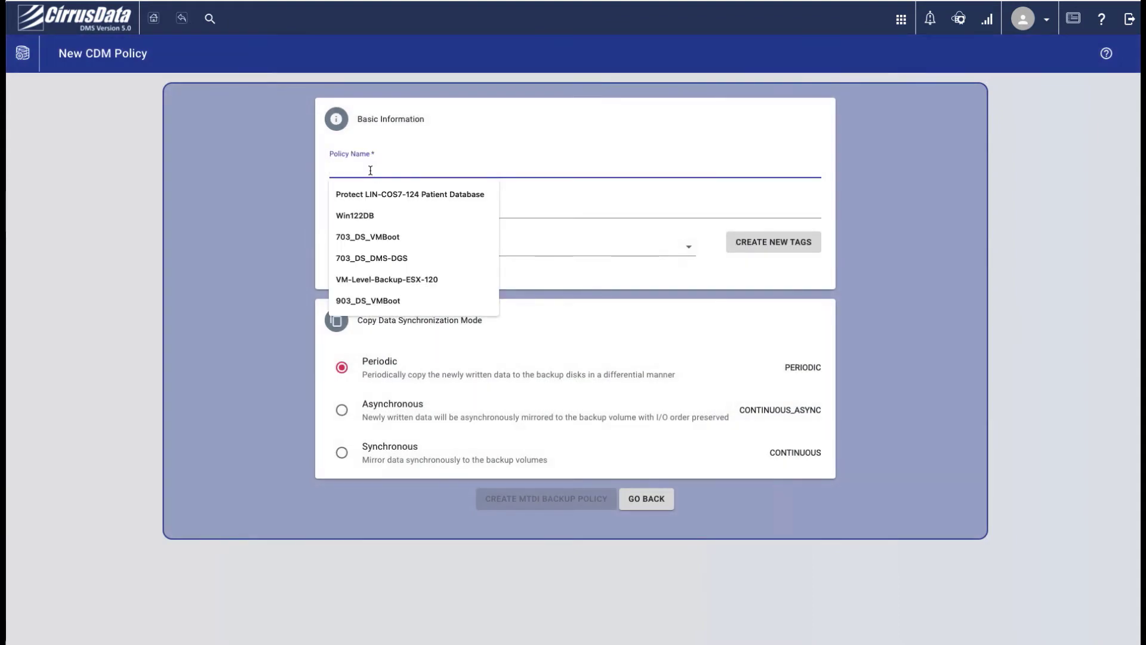
{"action": "type", "text": "LinCOS7-121"}
{"action": "key", "text": "Tab"}
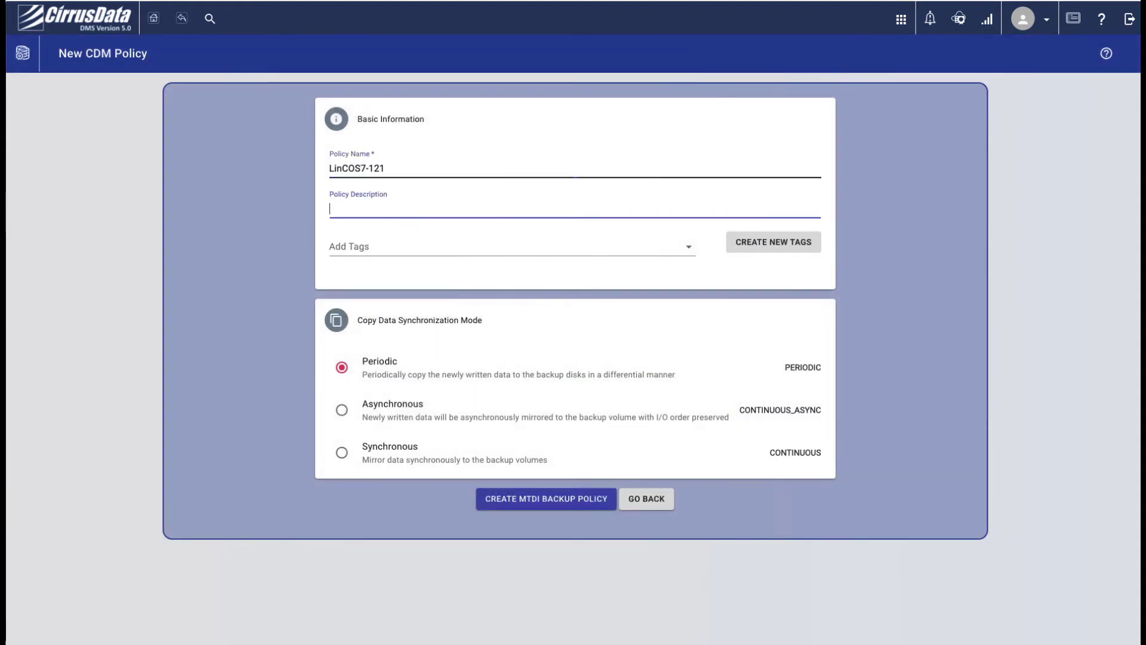
{"action": "type", "text": "Postgres DB protection"}
{"action": "left_click", "coordinate": [371, 420]}
{"action": "left_click", "coordinate": [490, 498]}
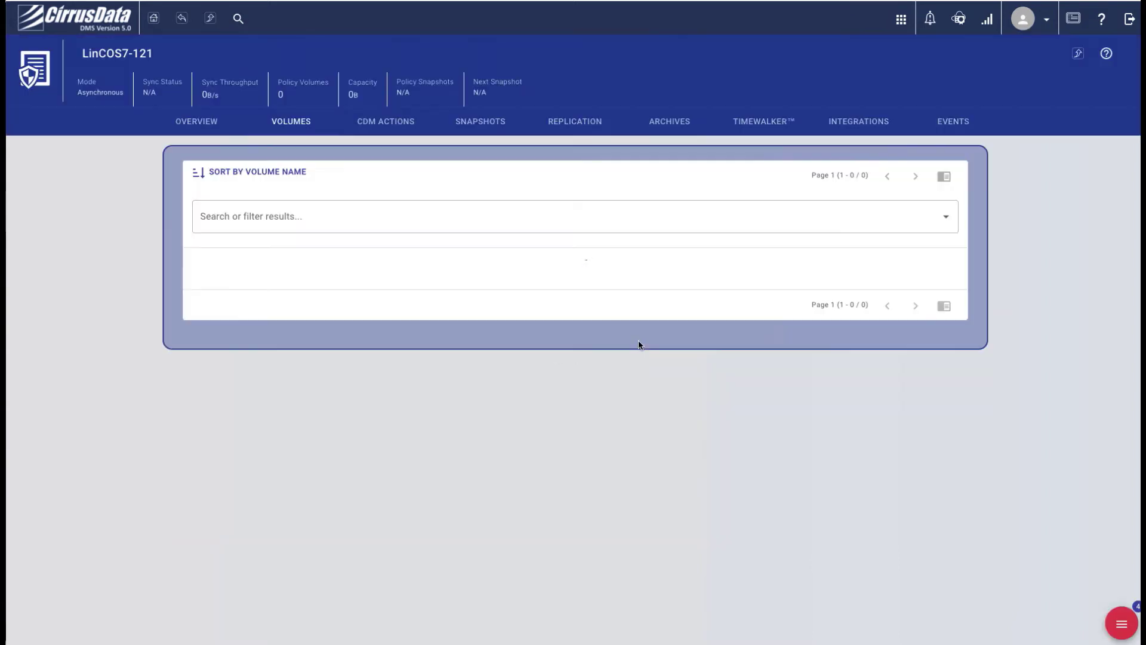
Add the lin-cos7-121_ext4_home_dbadmin_data volume to the policy and review its snapshot schedules
{"action": "left_click", "coordinate": [1121, 624]}
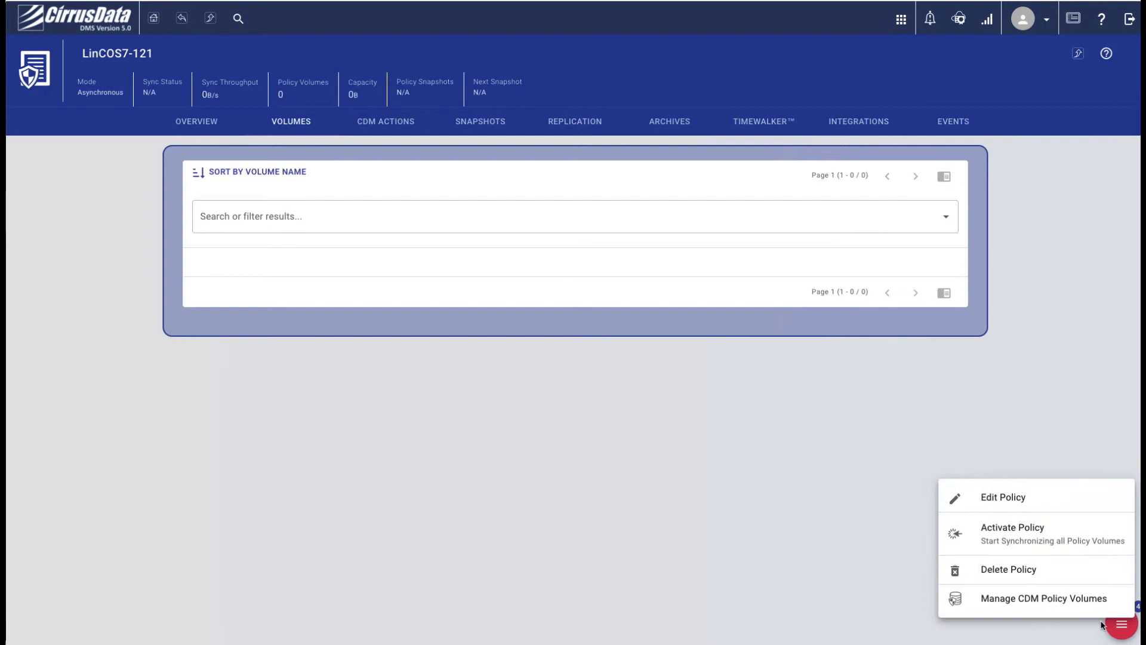
{"action": "left_click", "coordinate": [1019, 597]}
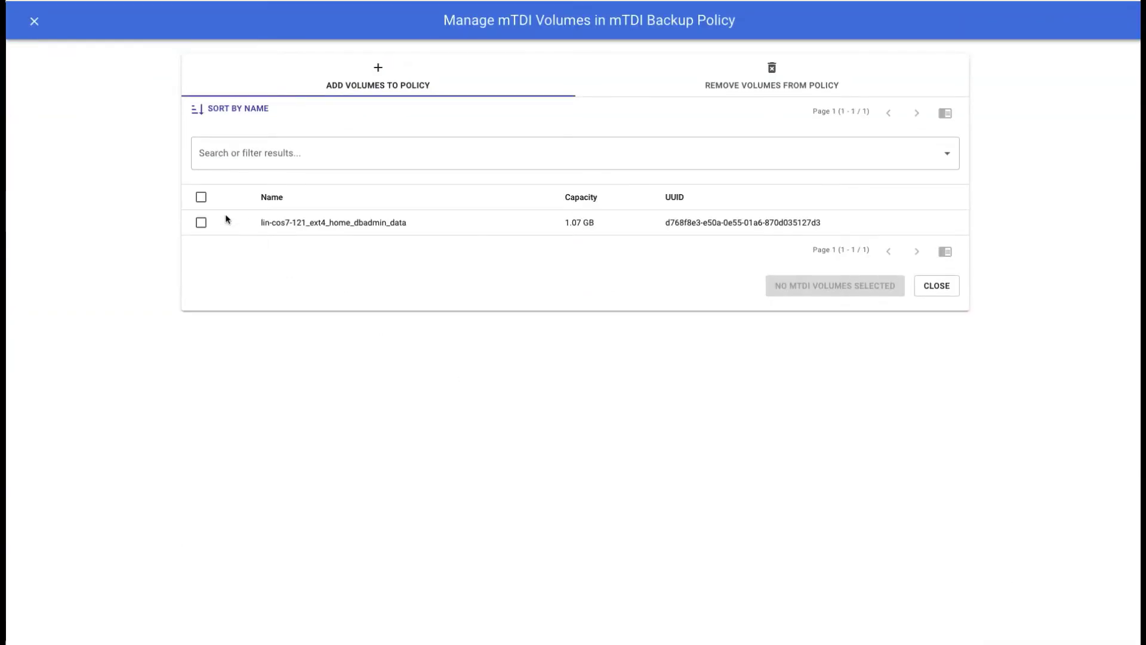
{"action": "left_click", "coordinate": [200, 224]}
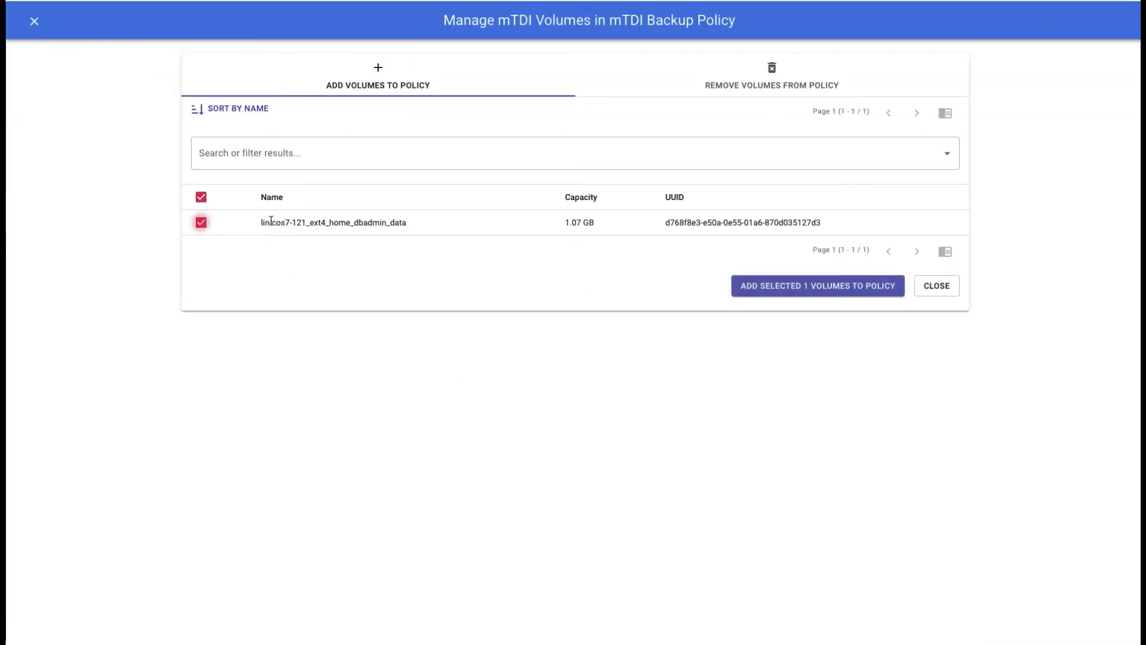
{"action": "left_click", "coordinate": [761, 285]}
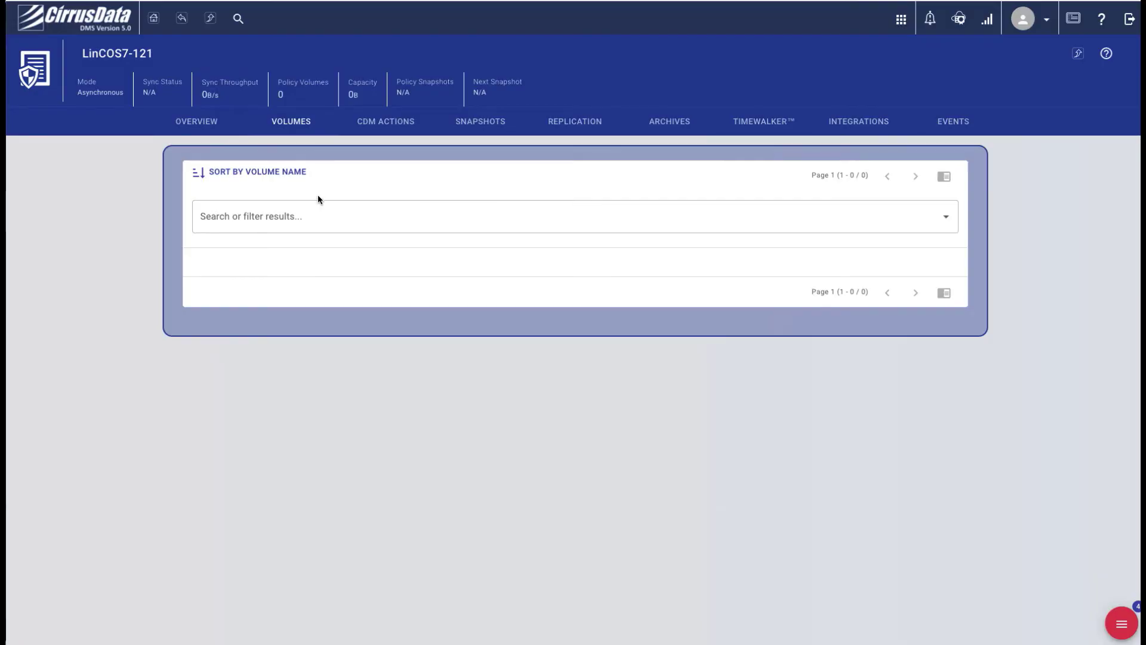
{"action": "left_click", "coordinate": [382, 121]}
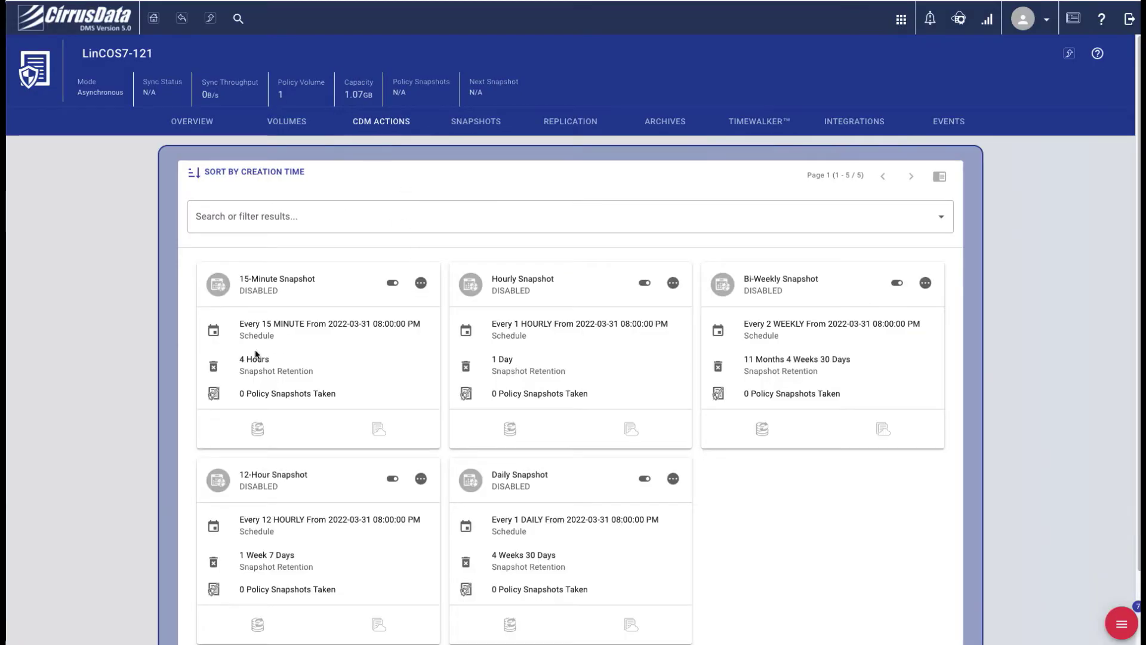
{"action": "scroll", "coordinate": [624, 403], "scroll_direction": "down", "scroll_amount": 2}
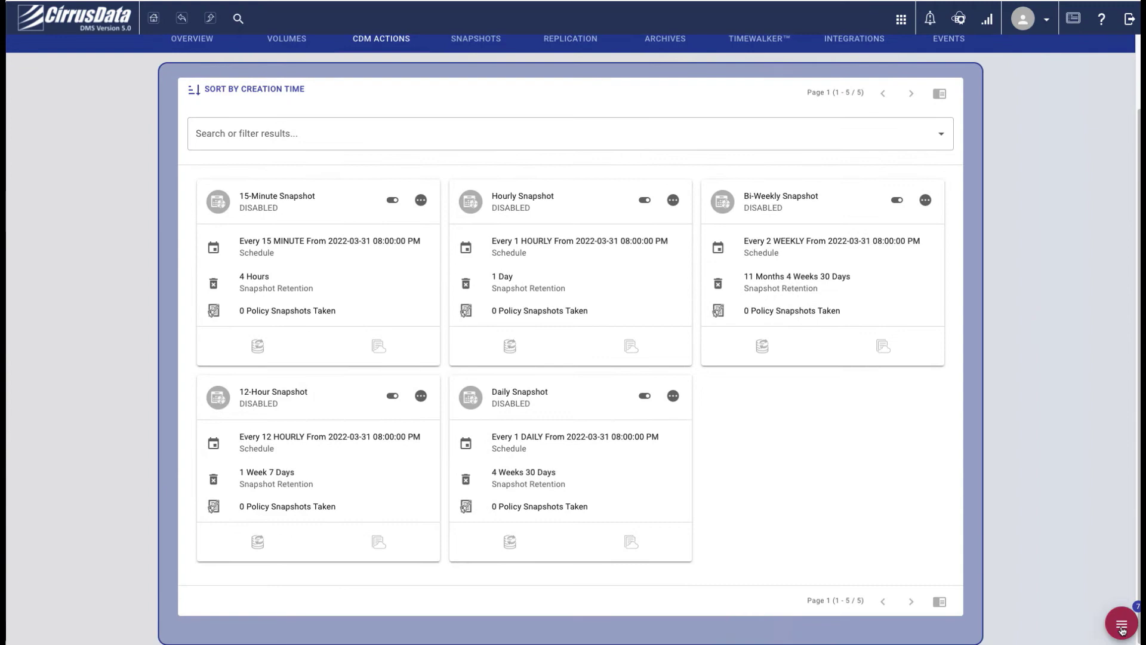
{"action": "left_click", "coordinate": [1122, 627]}
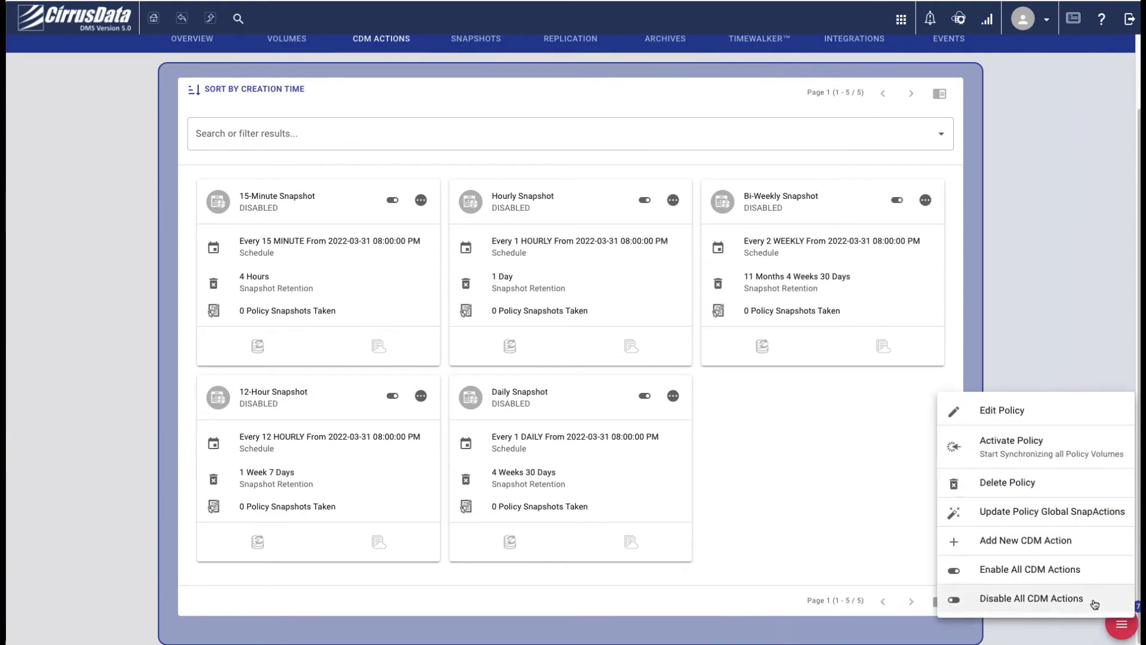
Enable all LinCOS7-121 snapshot schedules, activate the policy with YES, and view volume sync statistics
{"action": "left_click", "coordinate": [1033, 571]}
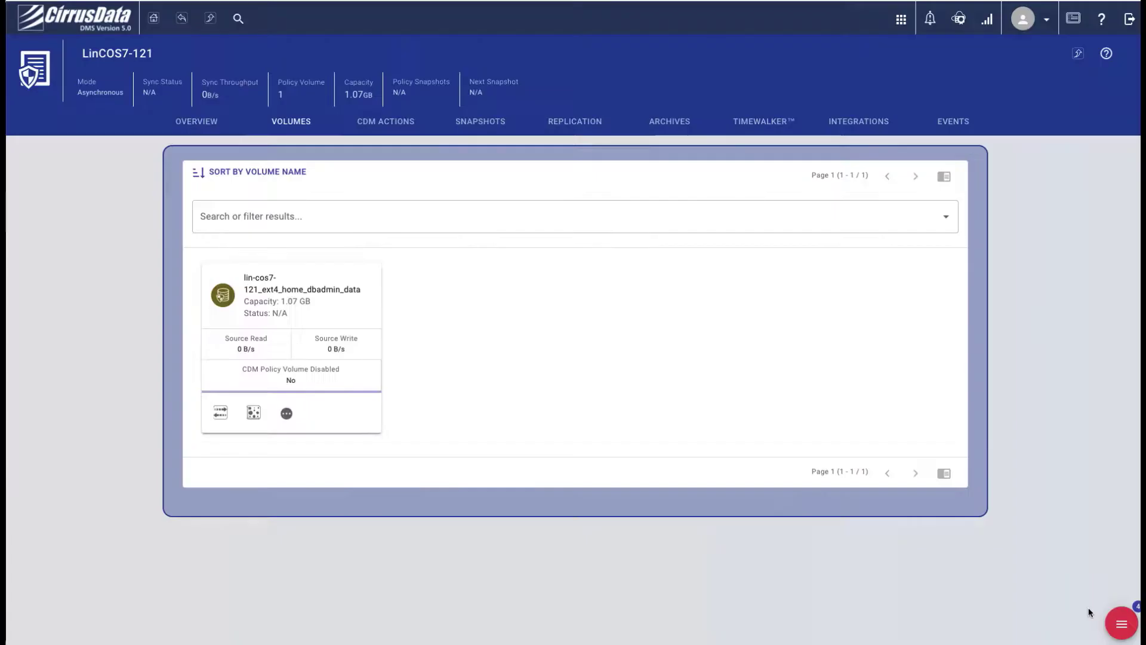
{"action": "left_click", "coordinate": [1111, 628]}
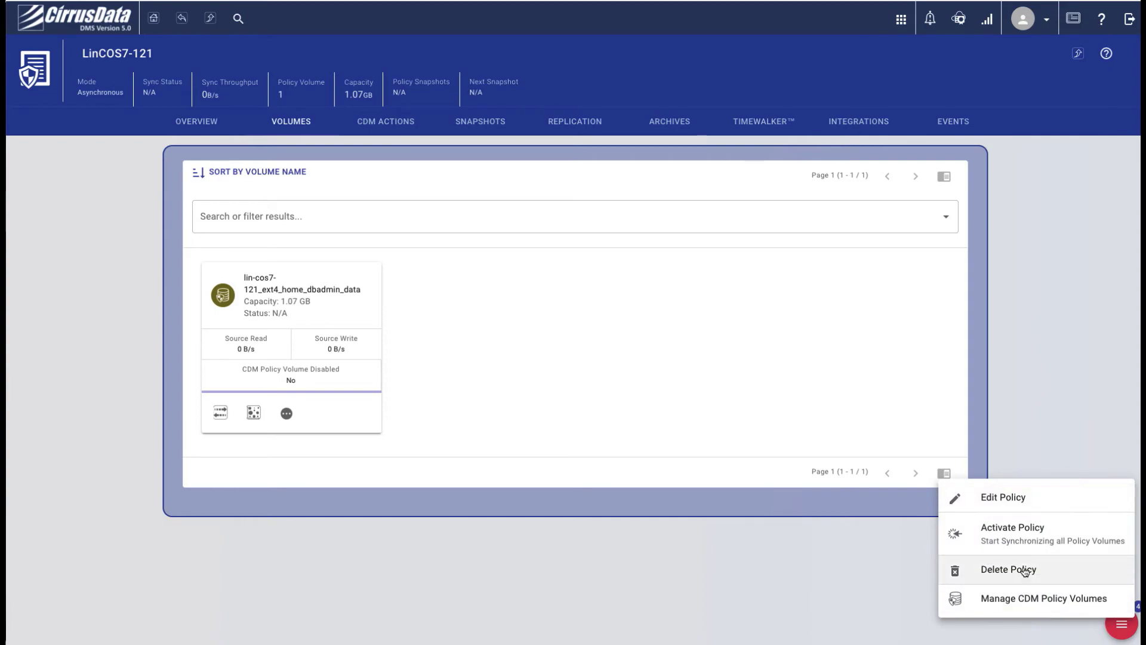
{"action": "left_click", "coordinate": [1016, 529]}
{"action": "left_click", "coordinate": [725, 389]}
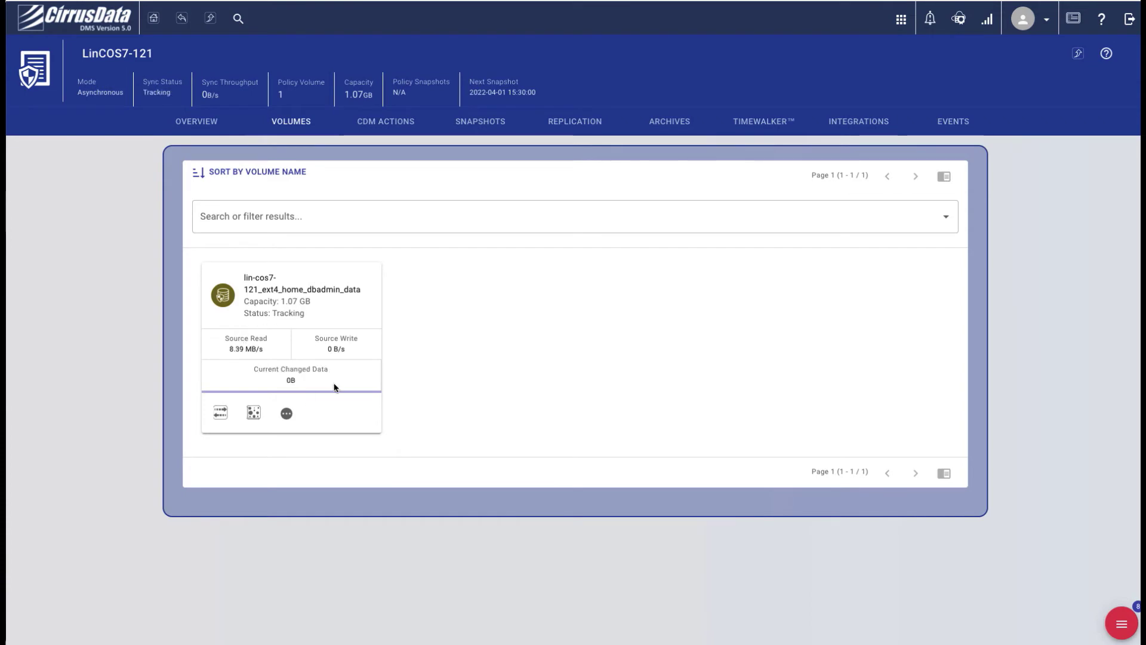
{"action": "left_click", "coordinate": [257, 412]}
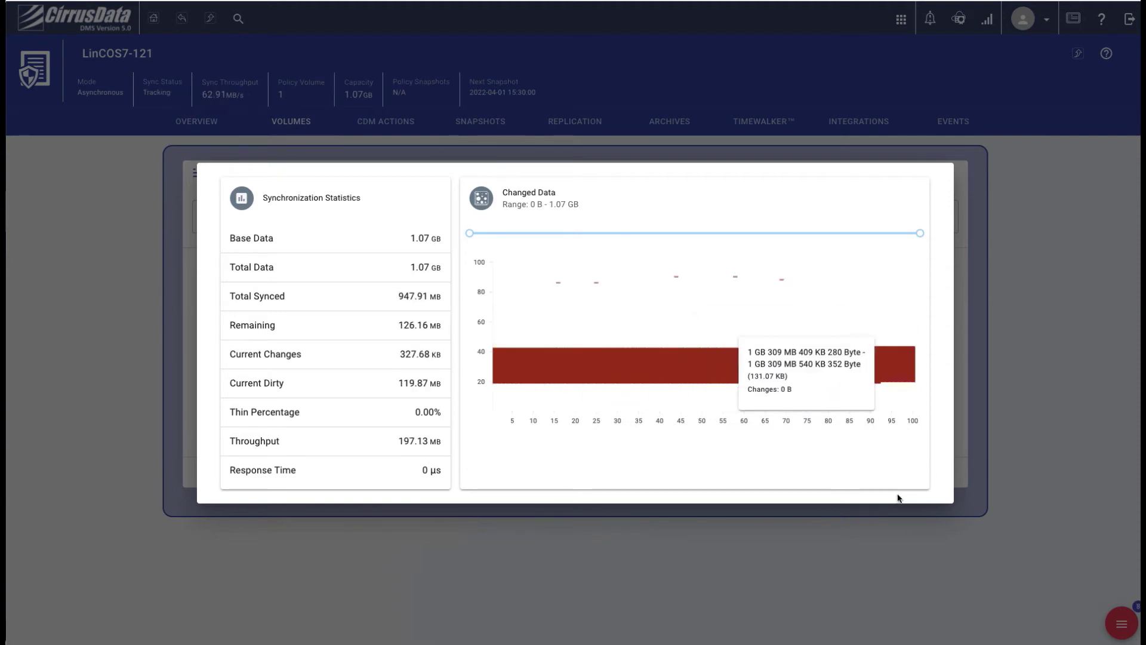
Close the statistics dialog and view the volume's traffic details
{"action": "left_click", "coordinate": [204, 136]}
{"action": "left_click", "coordinate": [221, 411]}
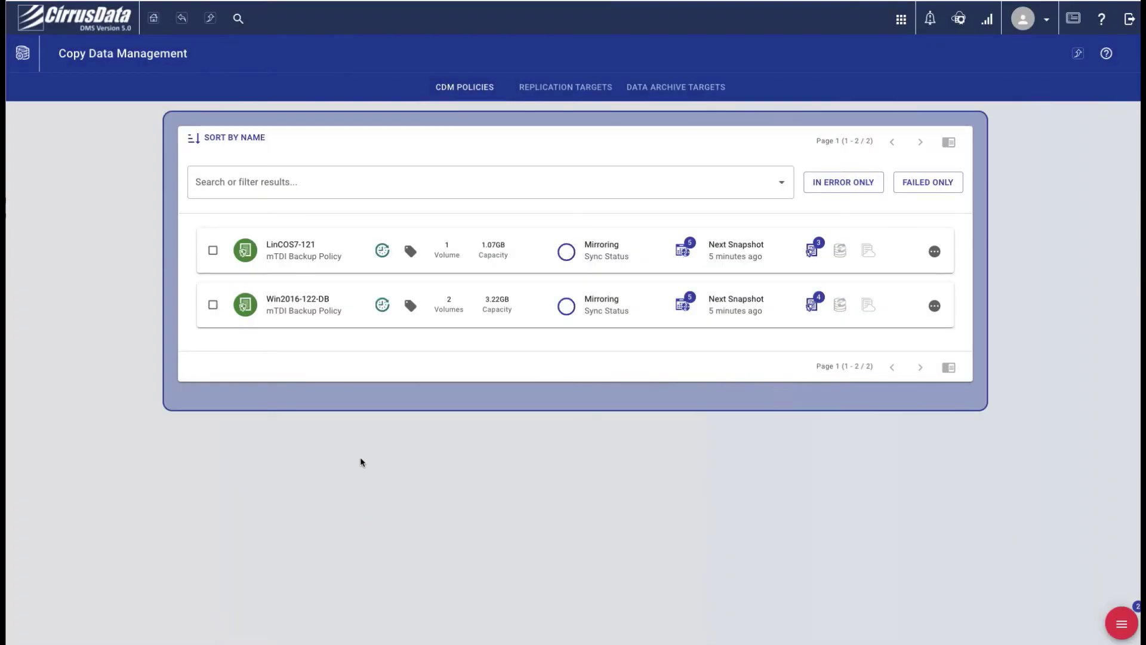
Review Win2016-122-DB's snapshots, then open the LinCOS7-121 policy's details
{"action": "left_click", "coordinate": [240, 312]}
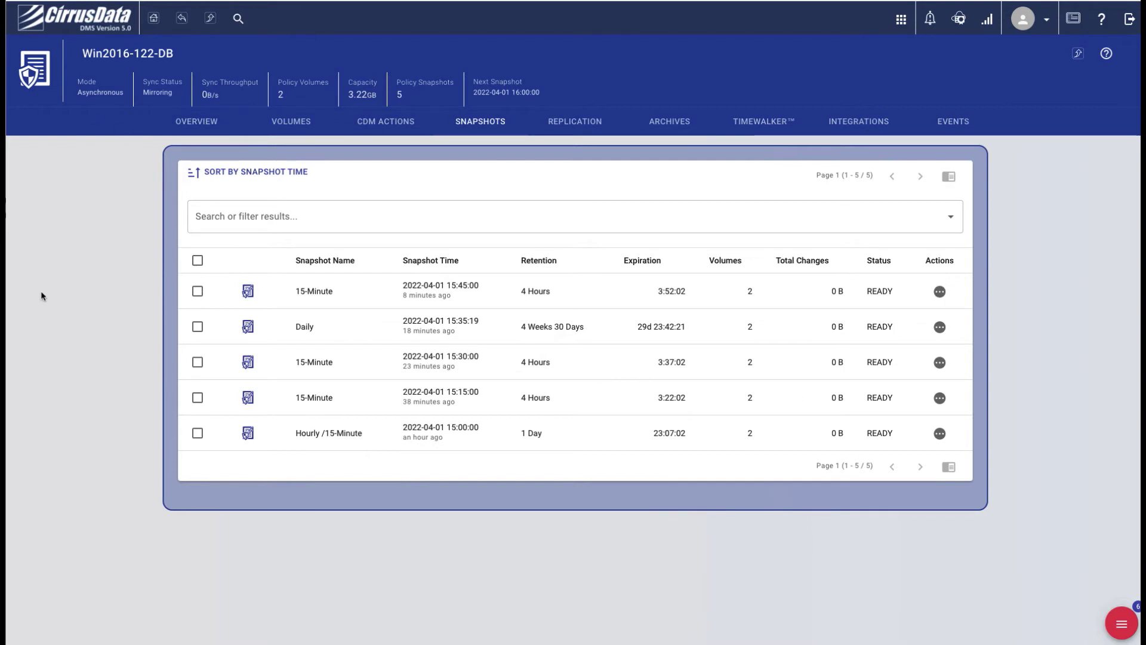
{"action": "left_click", "coordinate": [35, 75]}
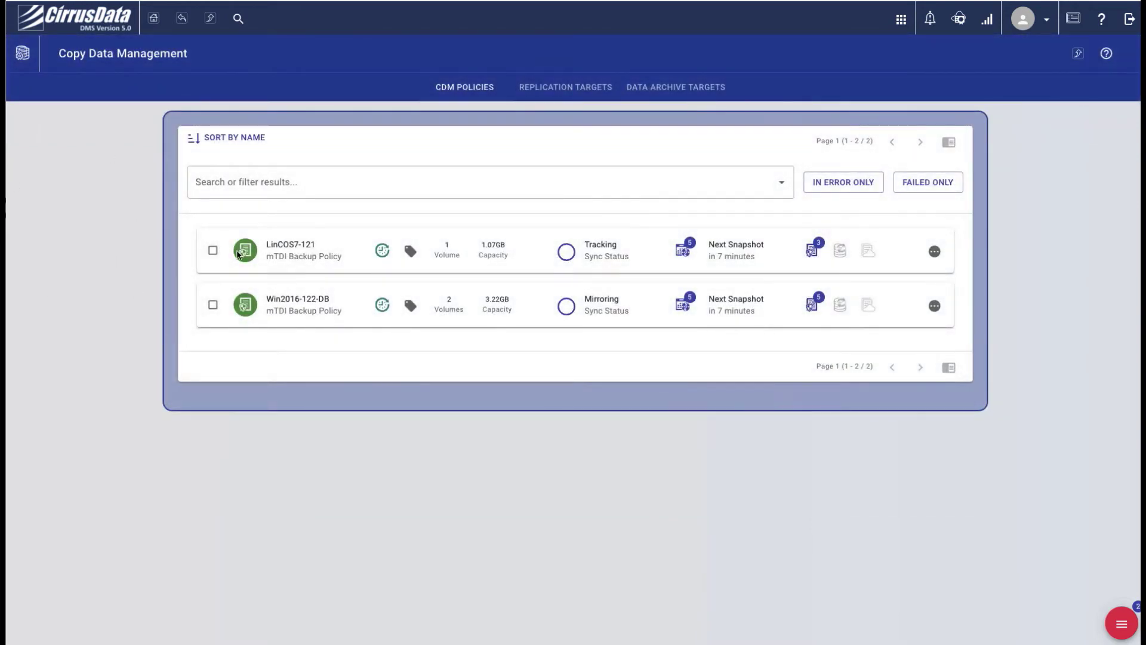
{"action": "left_click", "coordinate": [237, 251]}
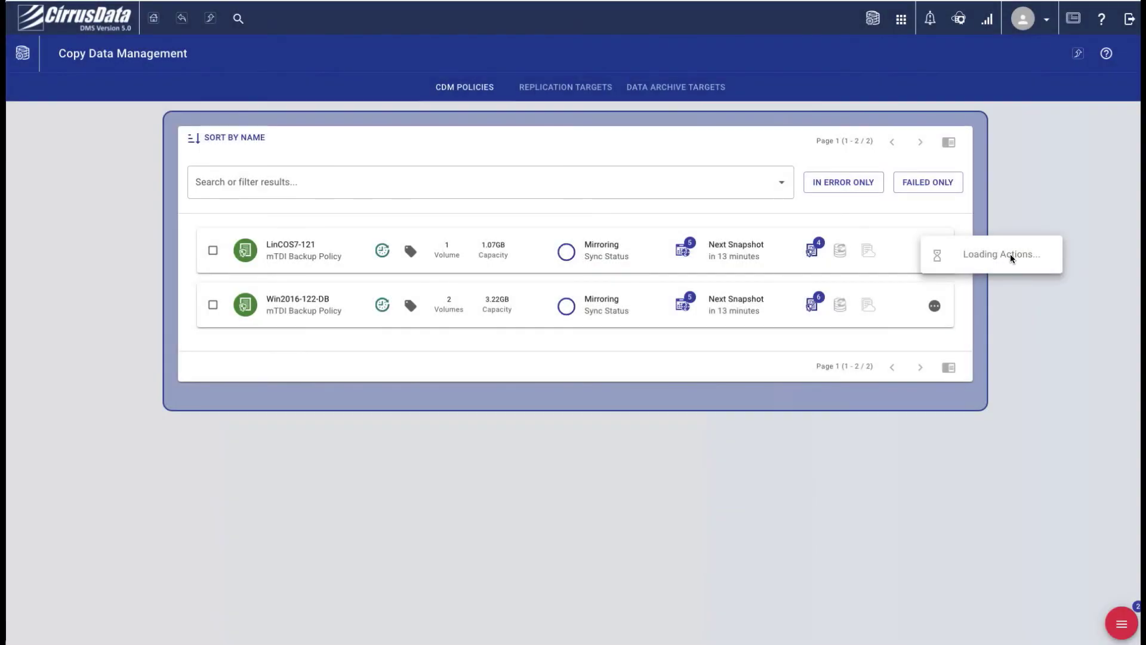
Start a TimeWalker clone of lin-cos7-121_ext4_home_dbadmin_data using CDP-protected data
{"action": "left_click", "coordinate": [988, 418]}
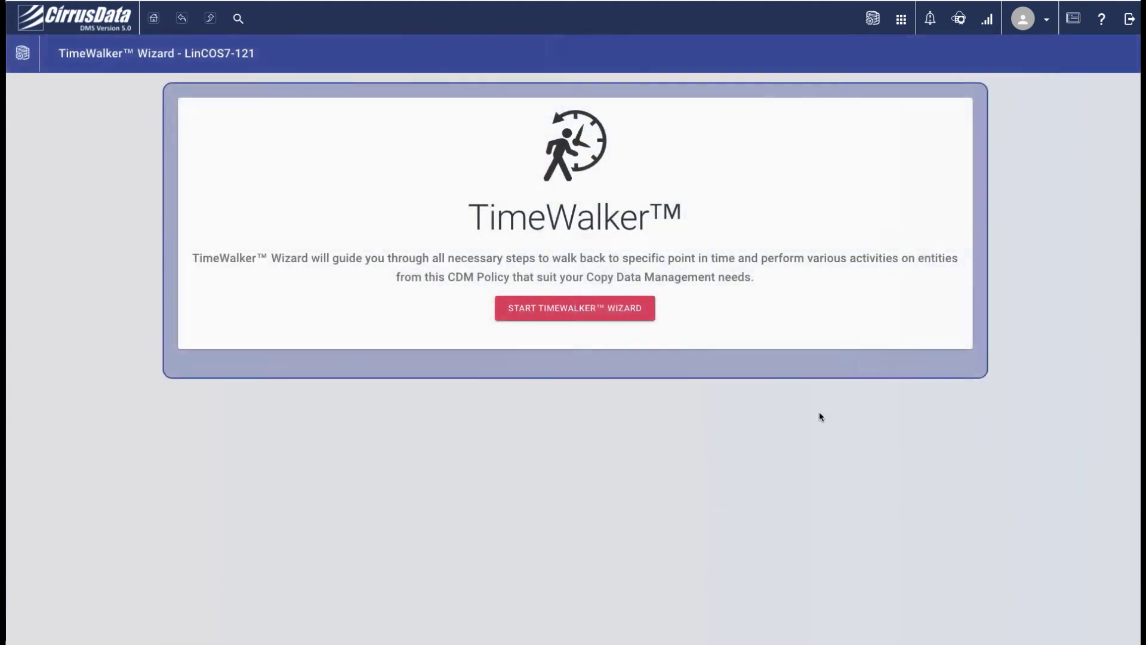
{"action": "left_click", "coordinate": [598, 310]}
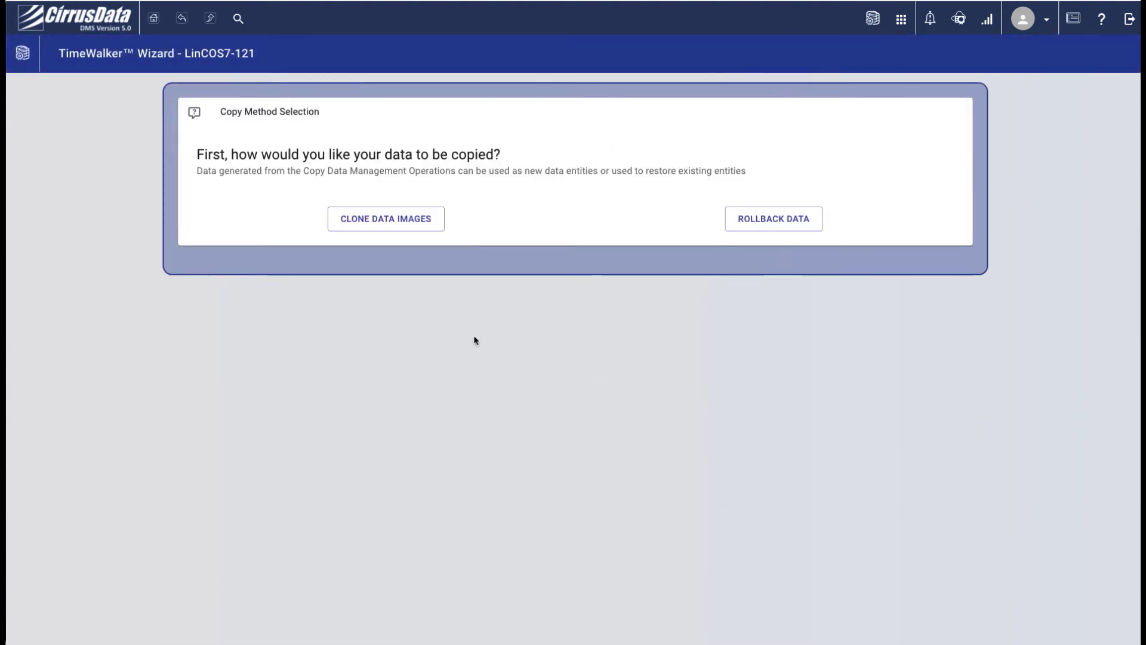
{"action": "left_click", "coordinate": [367, 223]}
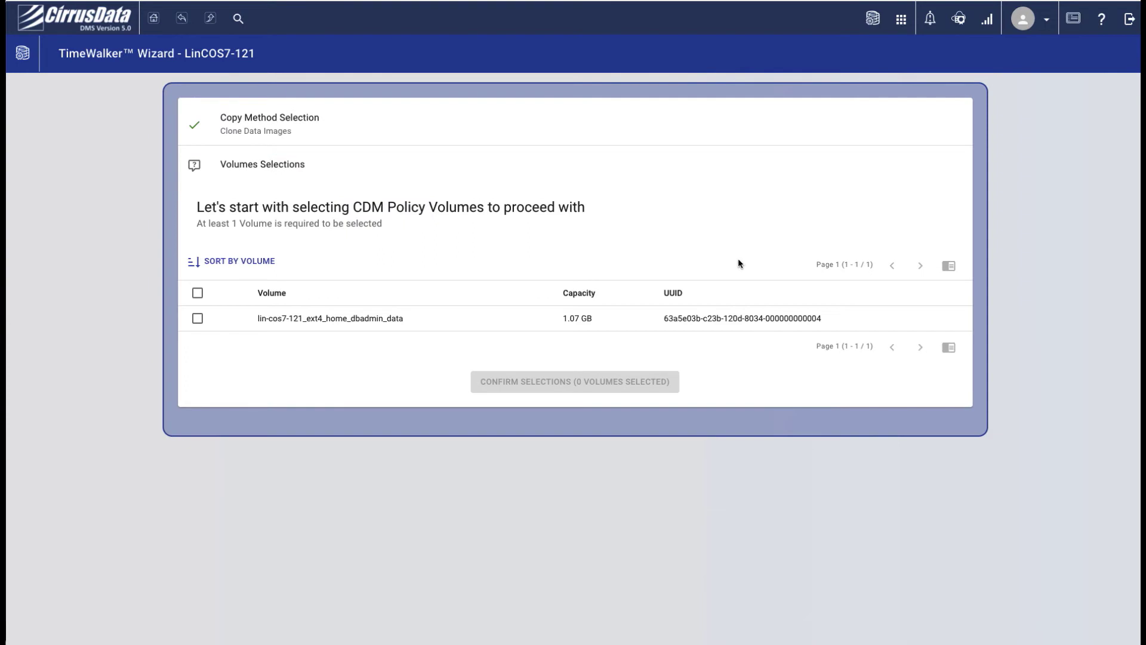
{"action": "left_click", "coordinate": [197, 318]}
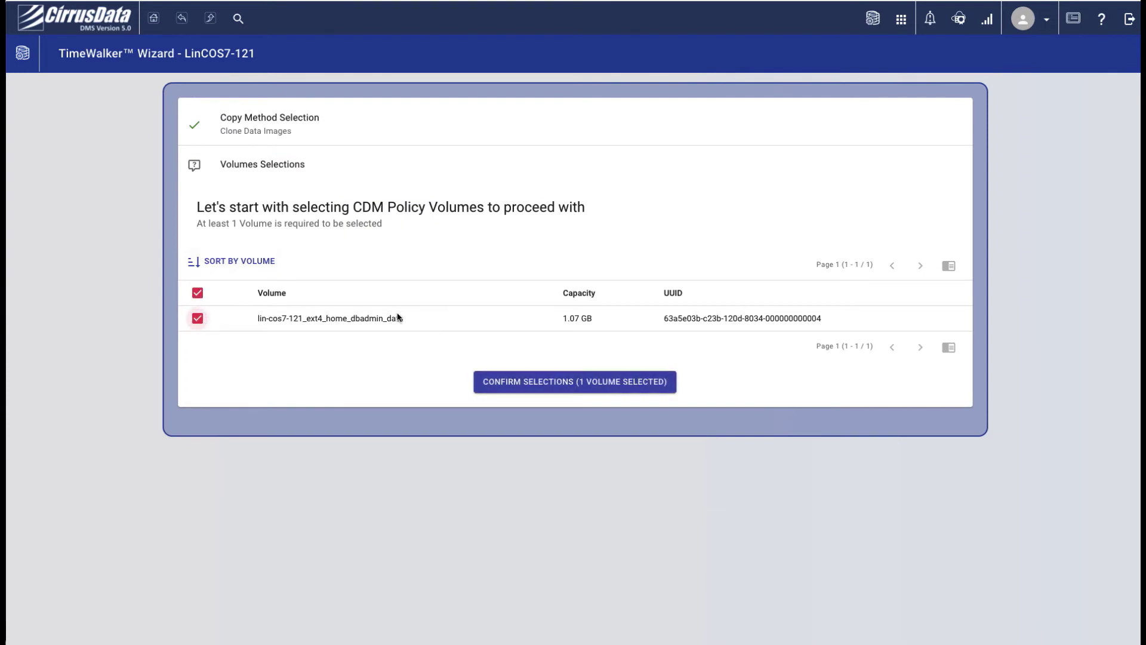
{"action": "left_click", "coordinate": [585, 376]}
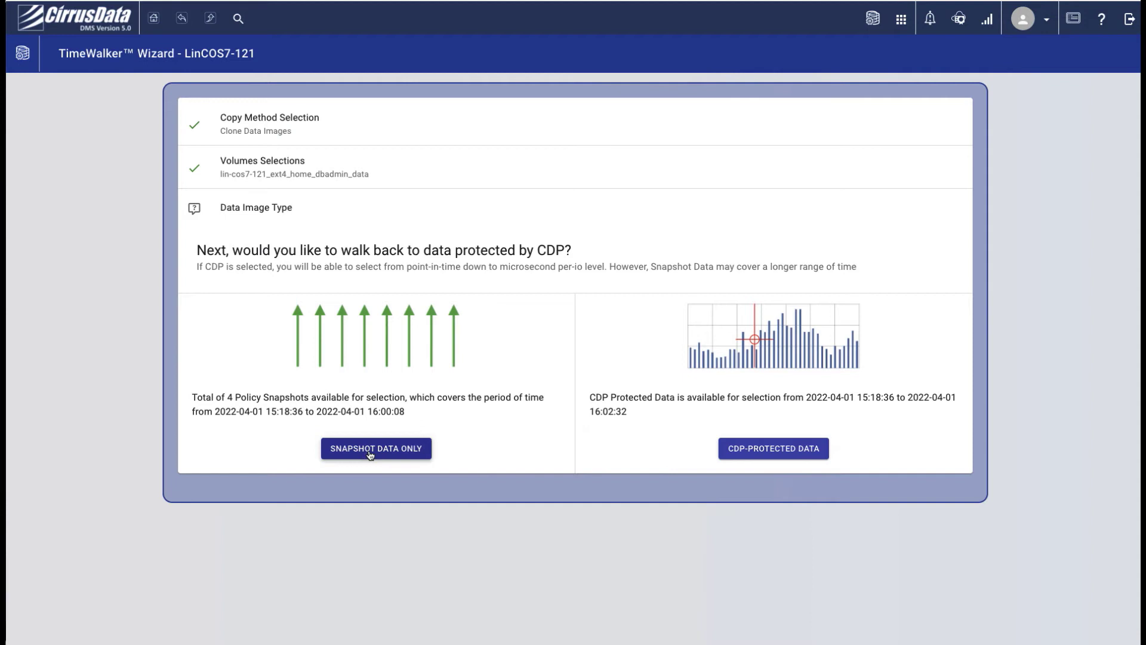
{"action": "left_click", "coordinate": [776, 449]}
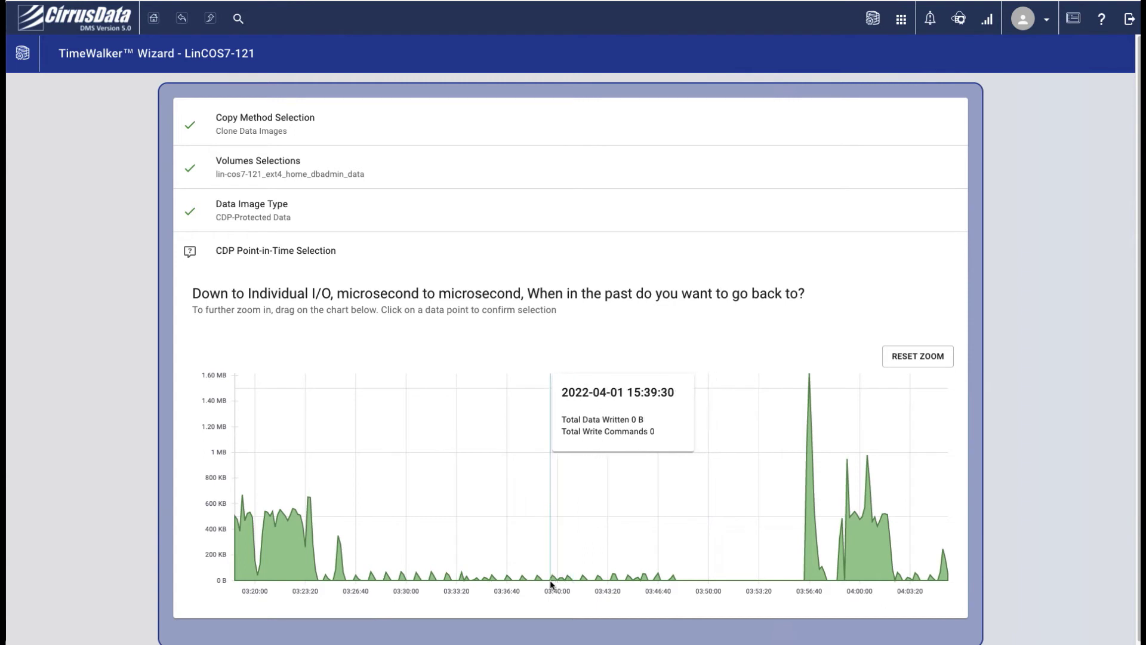
Zoom the CDP chart in to a narrow range around 03:41:30
{"action": "left_click_drag", "start_coordinate": [548, 581], "coordinate": [634, 580]}
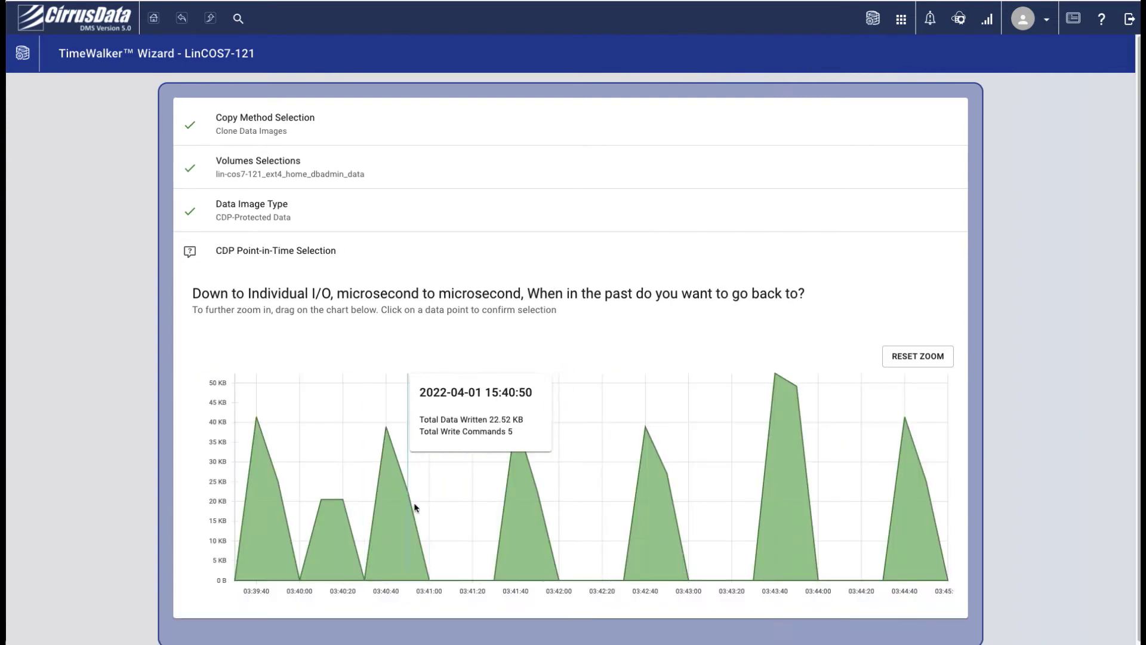
{"action": "left_click_drag", "start_coordinate": [463, 537], "coordinate": [573, 549]}
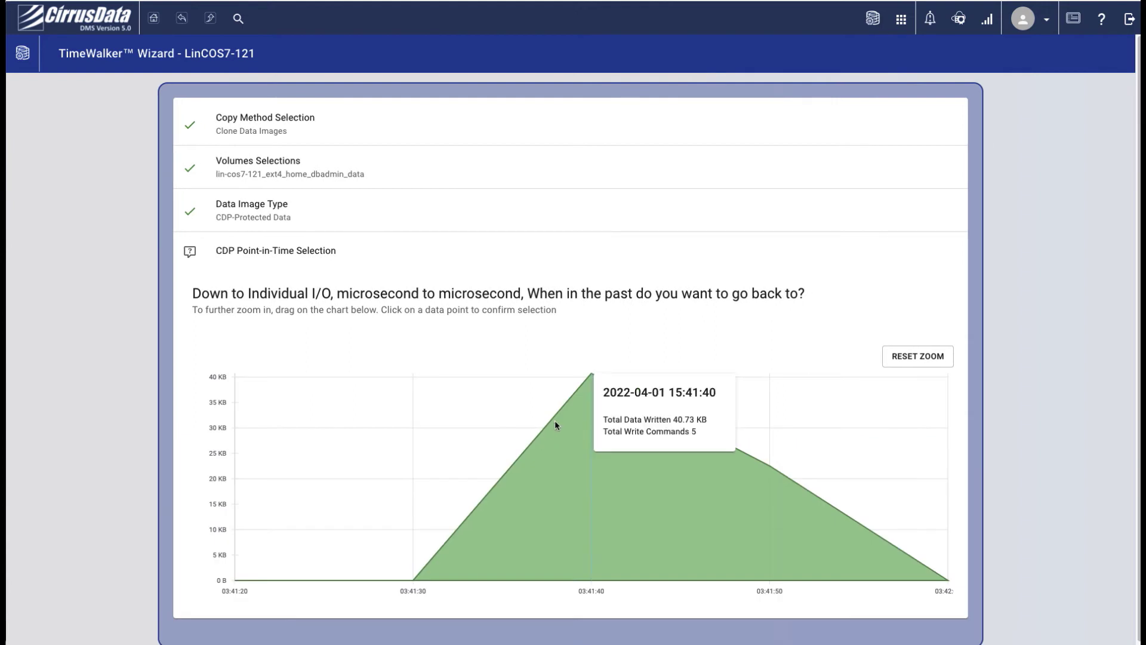
{"action": "left_click_drag", "start_coordinate": [503, 468], "coordinate": [710, 487]}
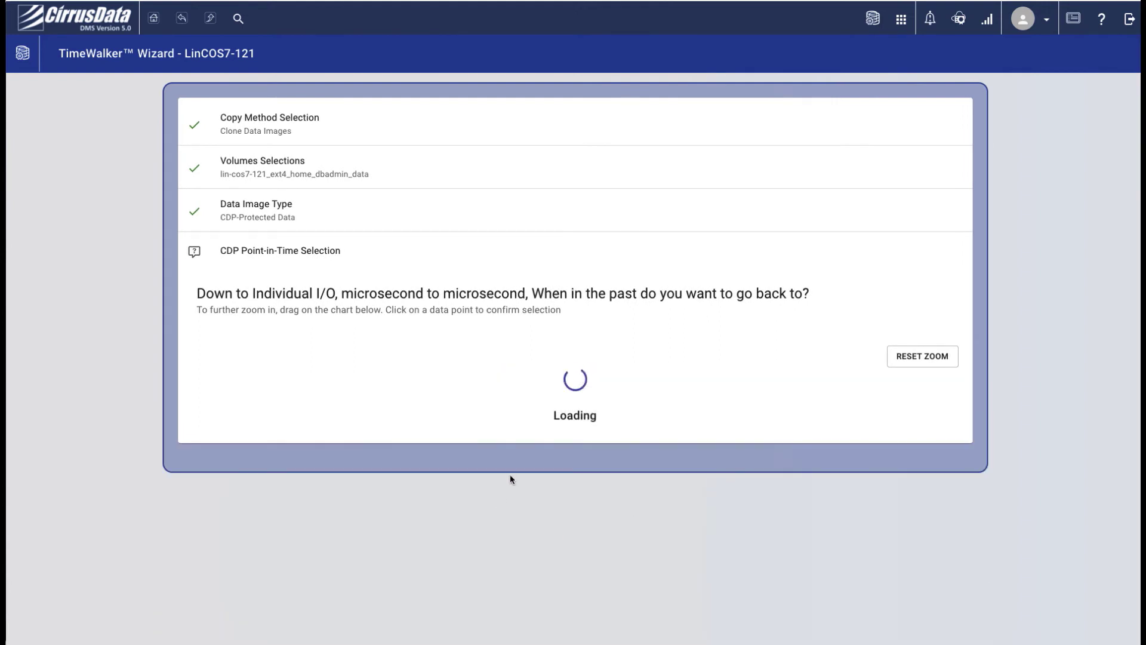
{"action": "left_click_drag", "start_coordinate": [274, 537], "coordinate": [646, 507]}
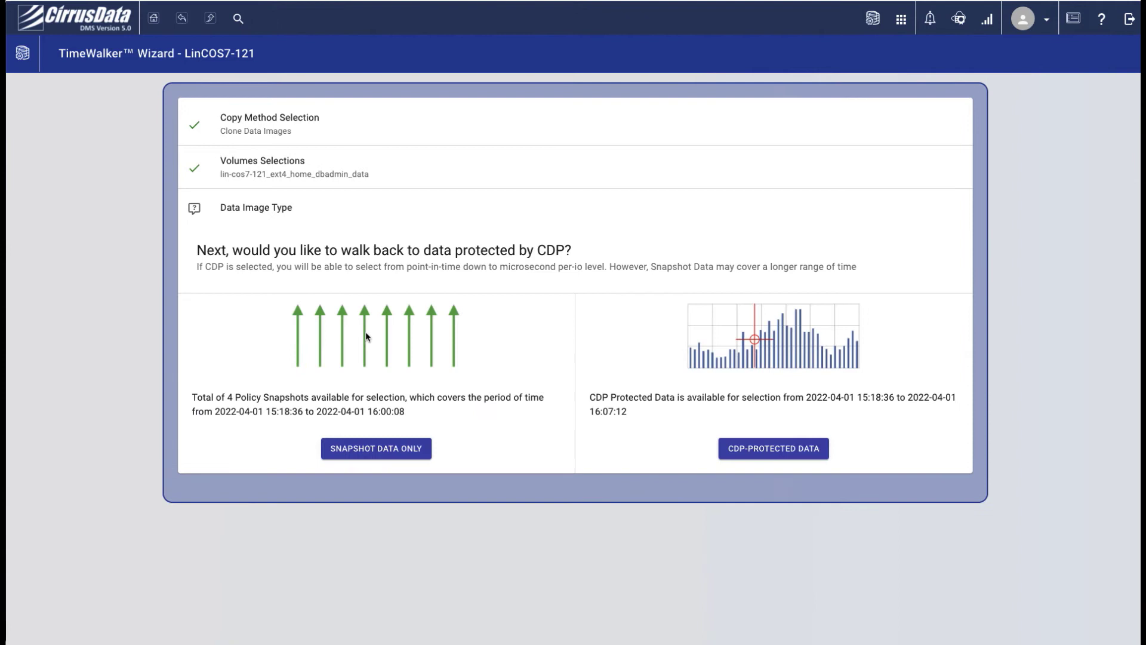
Clone the 15:30:00 snapshot with automatic assignment to AWS_COS7_001_iSCSI, proceeding to Final Review
{"action": "left_click", "coordinate": [371, 449]}
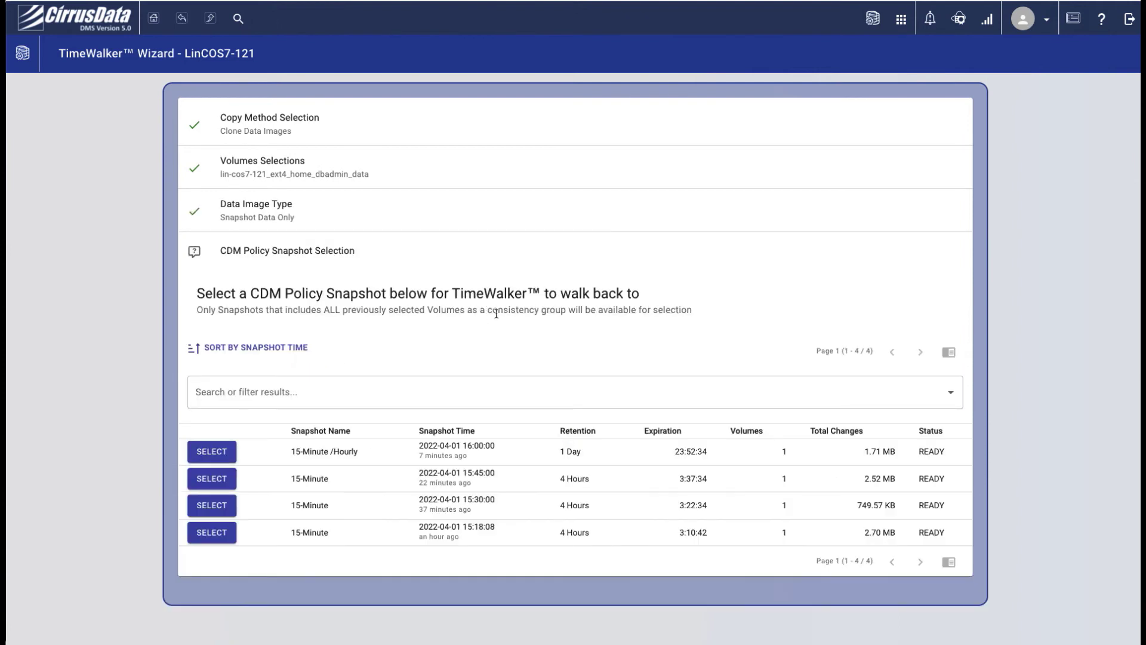
{"action": "left_click", "coordinate": [211, 505]}
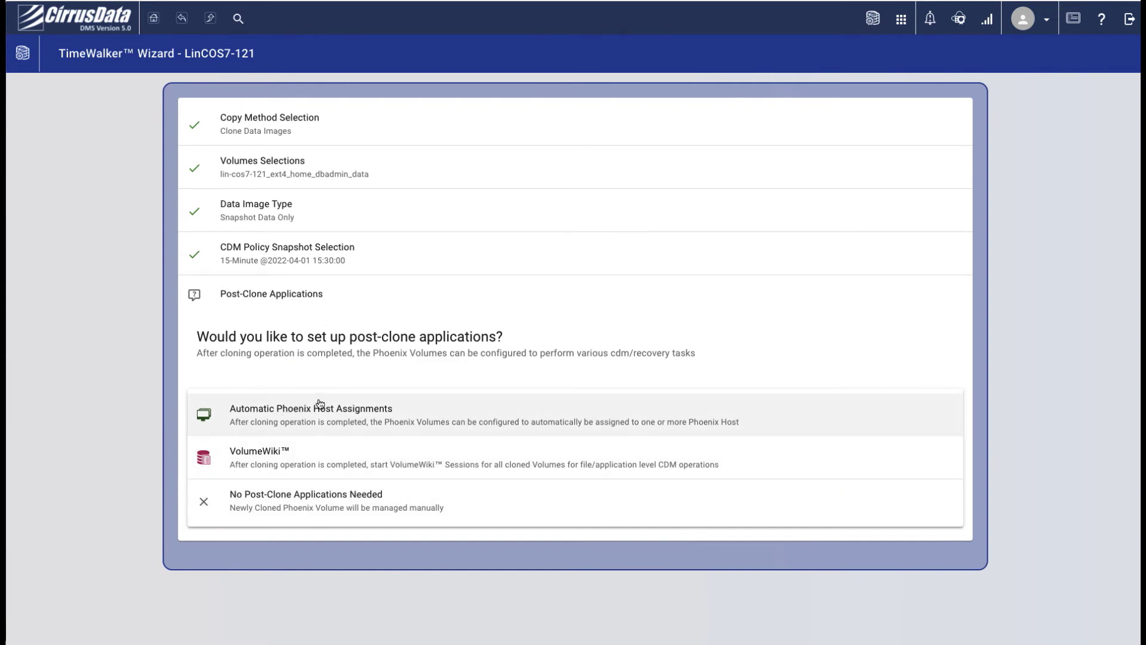
{"action": "left_click", "coordinate": [368, 414]}
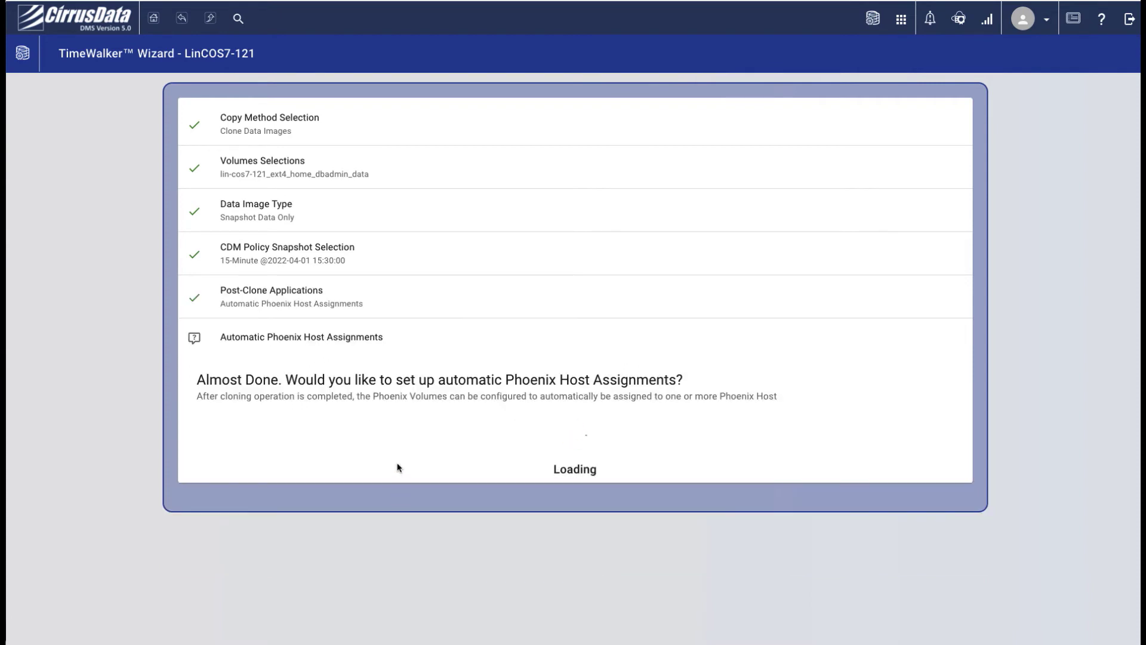
{"action": "left_click", "coordinate": [518, 454]}
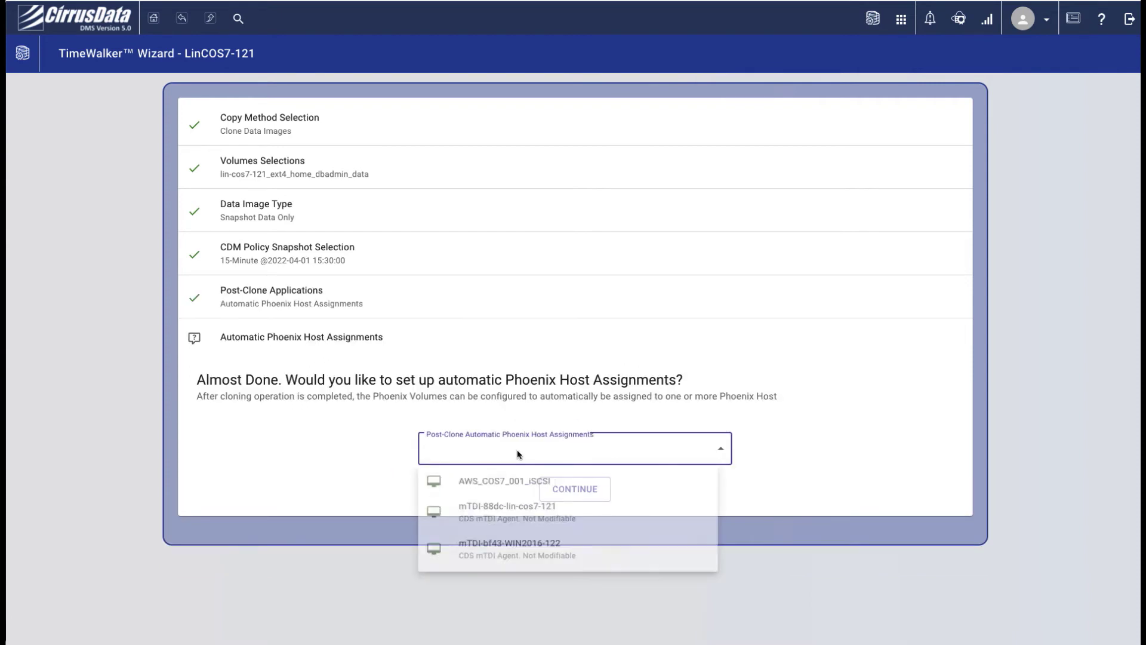
{"action": "left_click", "coordinate": [516, 485]}
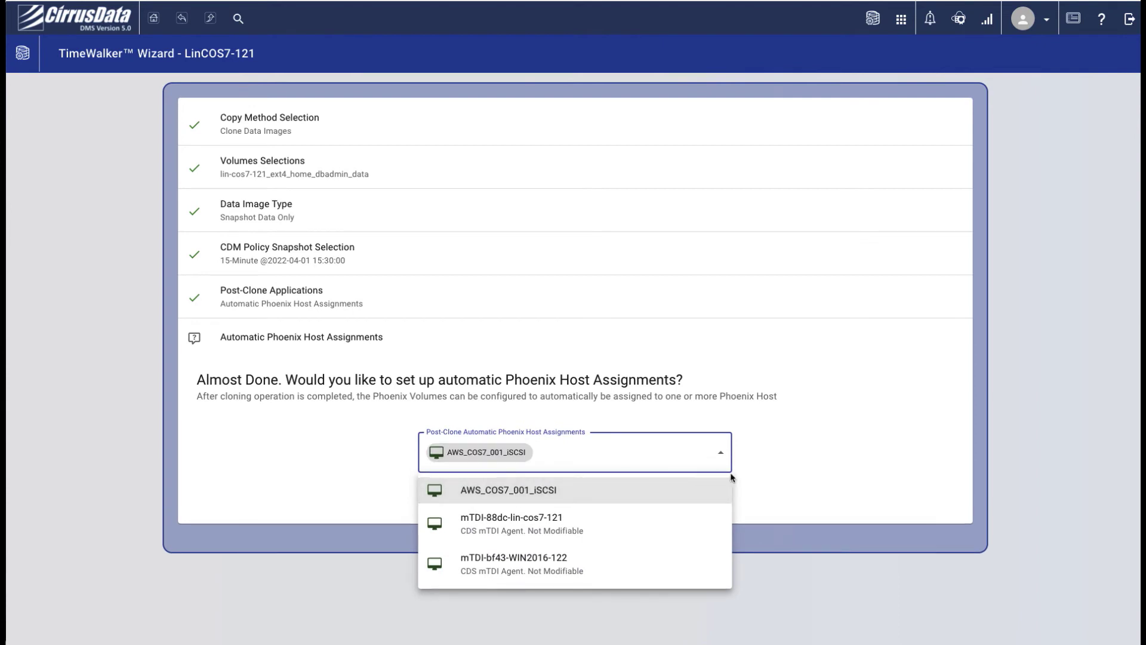
{"action": "left_click", "coordinate": [847, 469]}
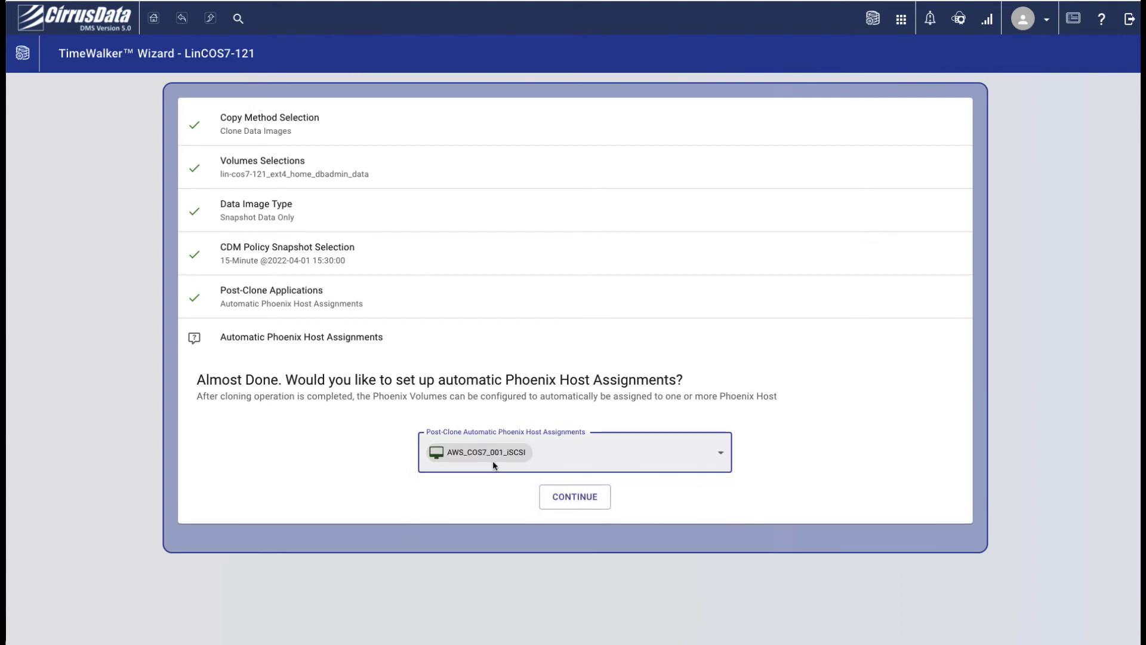
{"action": "left_click", "coordinate": [582, 498]}
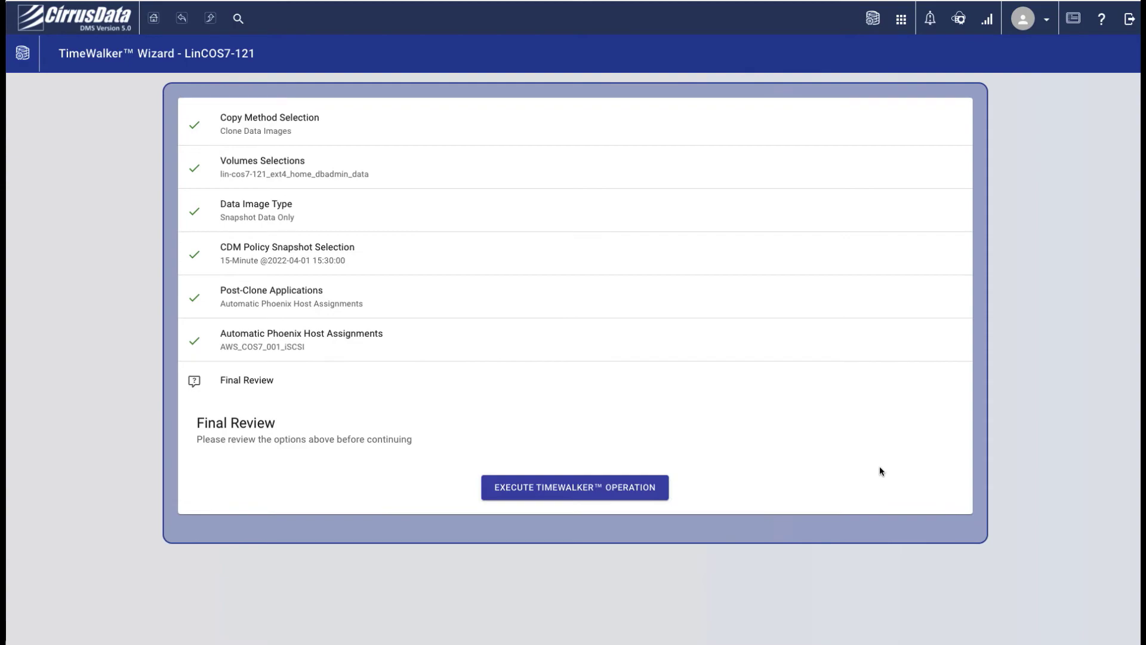
Execute the TimeWalker clone and rescan the AWS host's SCSI bus for the two new devices
{"action": "left_click", "coordinate": [645, 488]}
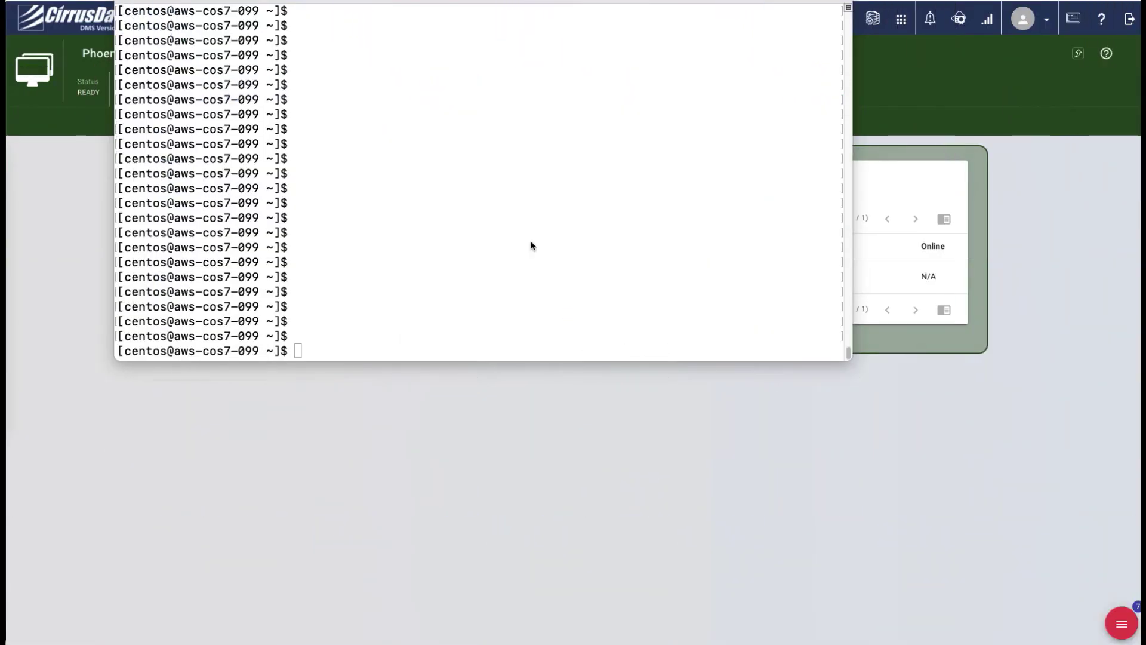
{"action": "left_click", "coordinate": [531, 241]}
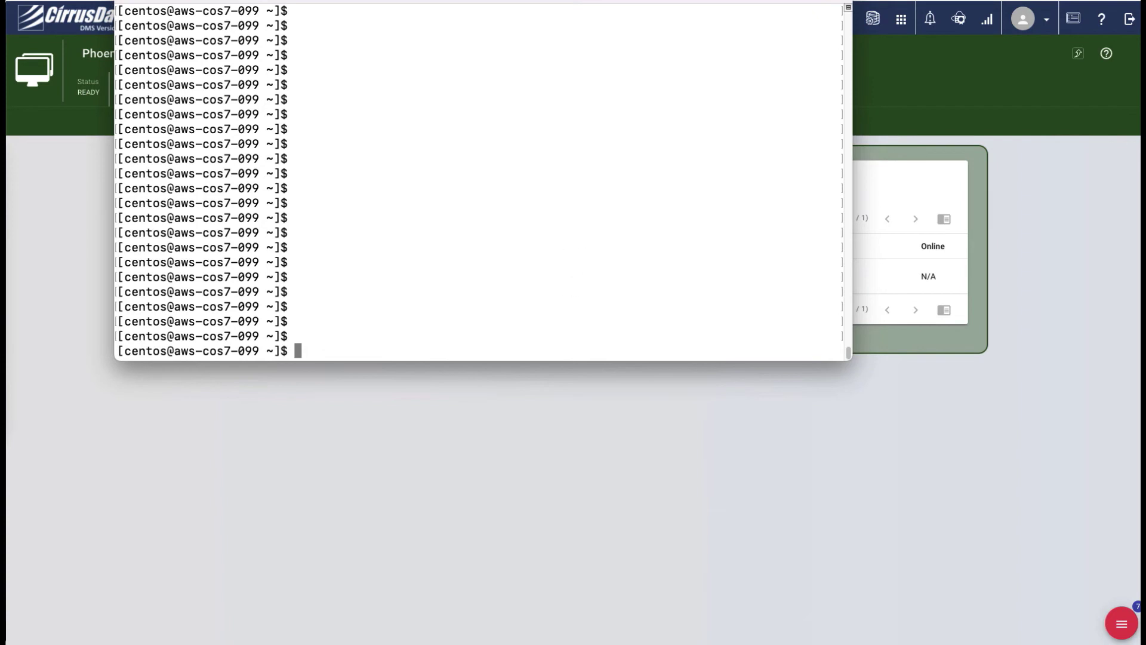
{"action": "type", "text": "sudo rescan-scsi-bus.sh -a -r"}
{"action": "key", "text": "Return"}
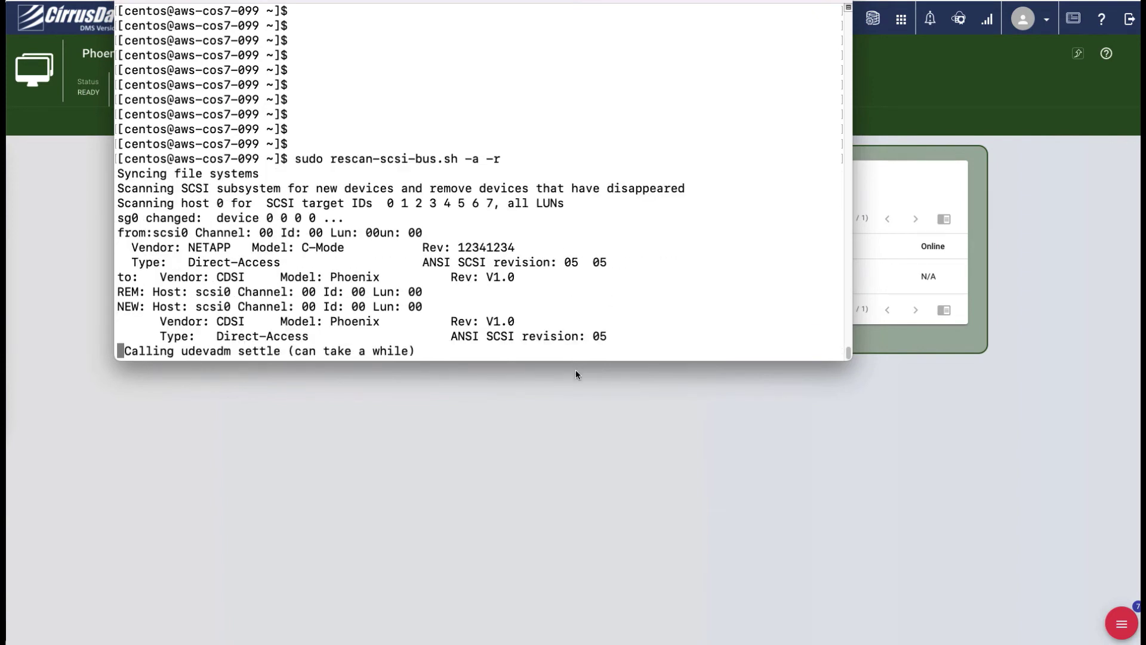
{"action": "left_click_drag", "start_coordinate": [209, 278], "coordinate": [288, 279]}
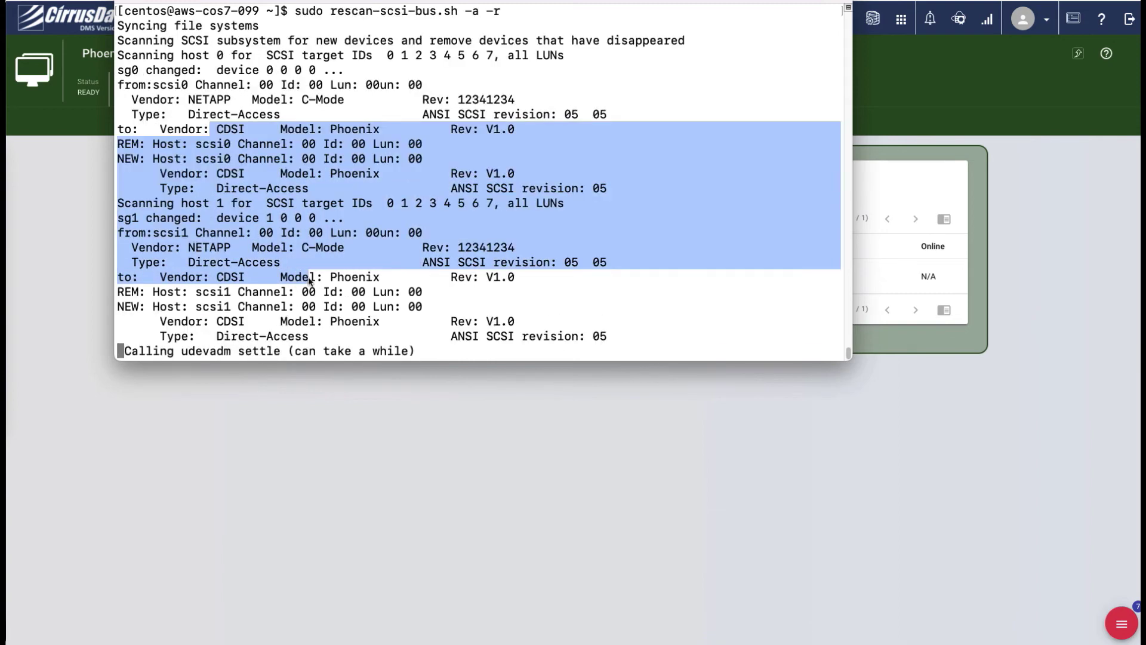
{"action": "left_click", "coordinate": [417, 271]}
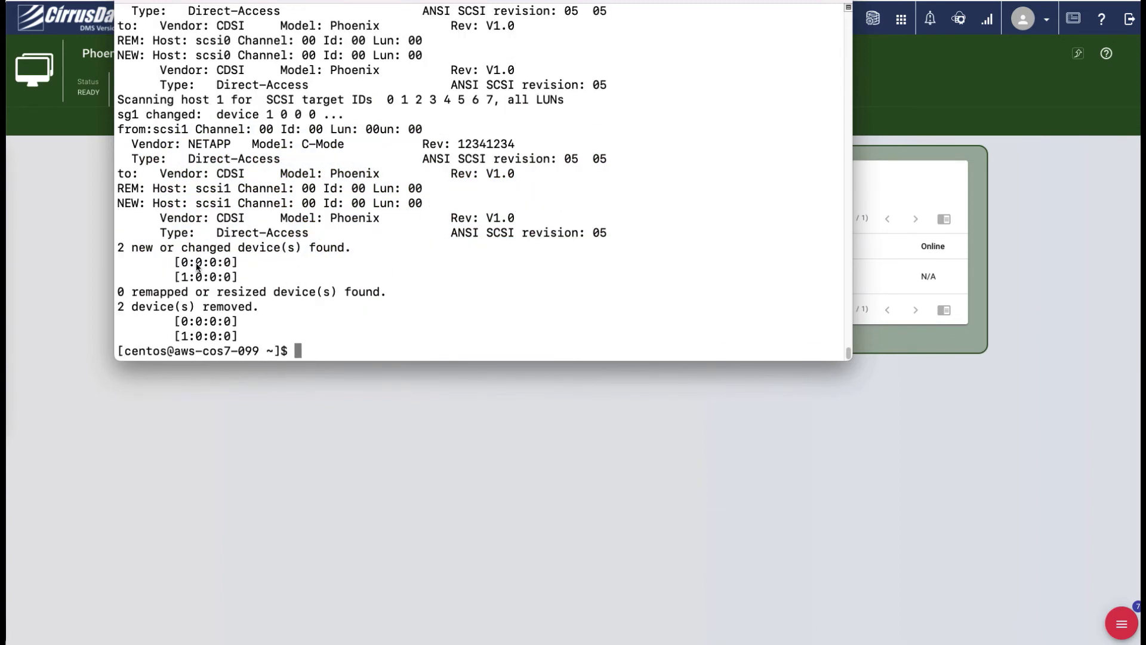
{"action": "left_click_drag", "start_coordinate": [175, 262], "coordinate": [238, 277]}
{"action": "left_click", "coordinate": [443, 263]}
List block devices with lsblk, spotting the mpathb multipath device
{"action": "type", "text": "lsblk"}
{"action": "key", "text": "Return"}
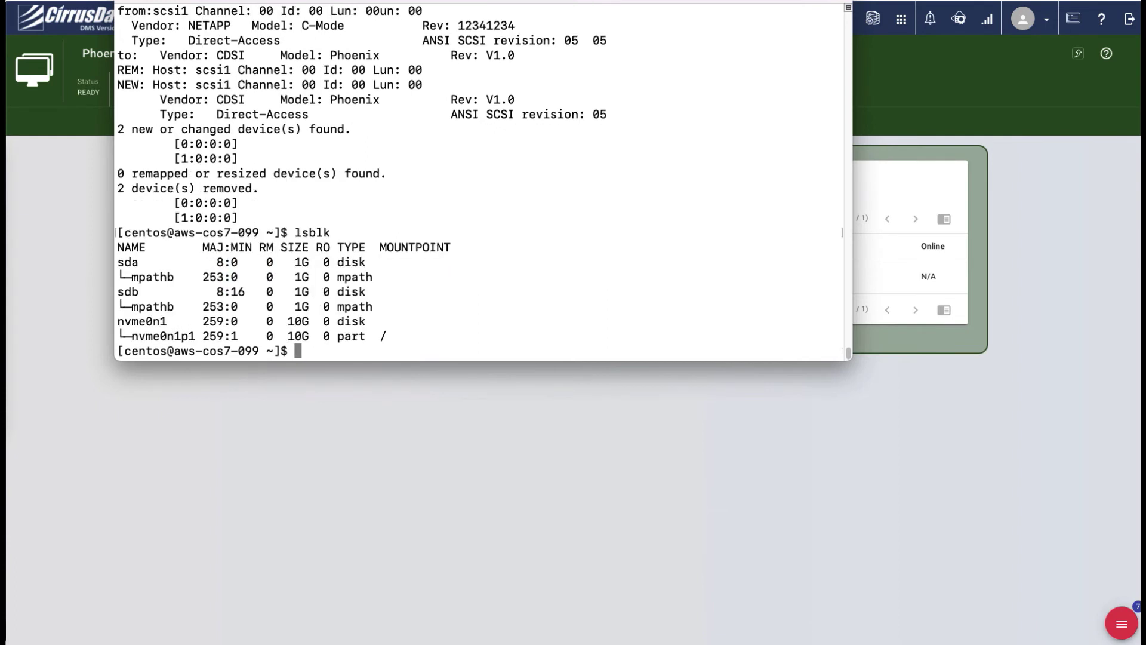
{"action": "left_click_drag", "start_coordinate": [131, 278], "coordinate": [175, 277]}
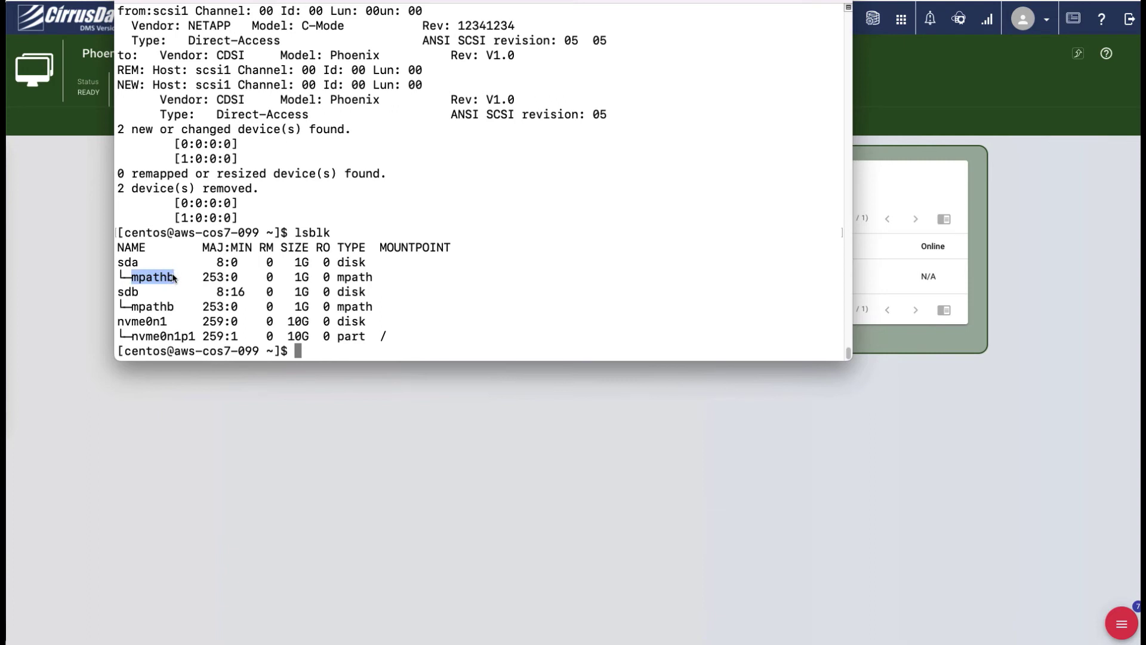
{"action": "left_click", "coordinate": [157, 308]}
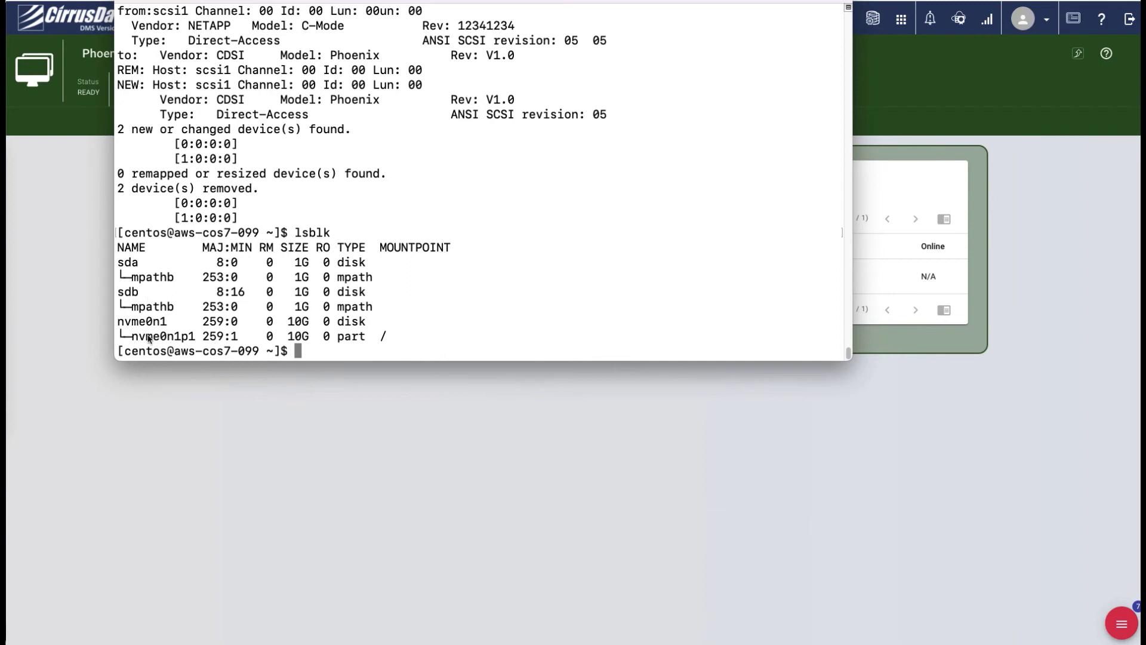
Run sudo multipath -l and identify dm-0 as the CDSI Phoenix device
{"action": "type", "text": "sudo multipath 0l"}
{"action": "key", "text": "Return"}
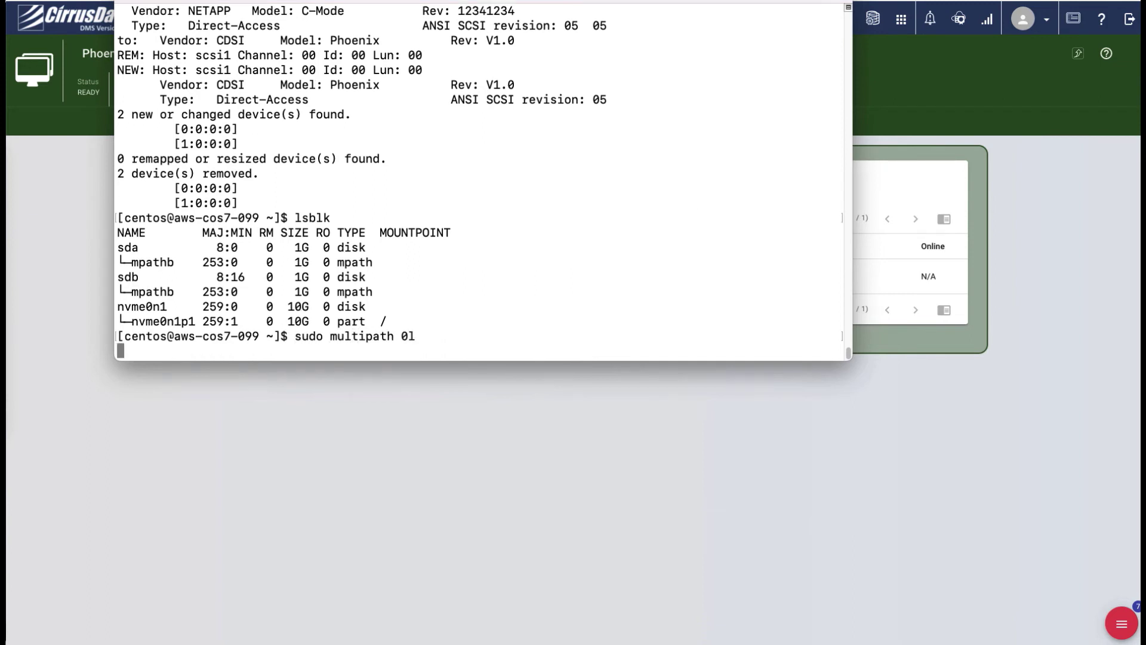
{"action": "key", "text": "Up"}
{"action": "key", "text": "Left"}
{"action": "key", "text": "BackSpace"}
{"action": "type", "text": "-"}
{"action": "key", "text": "Return"}
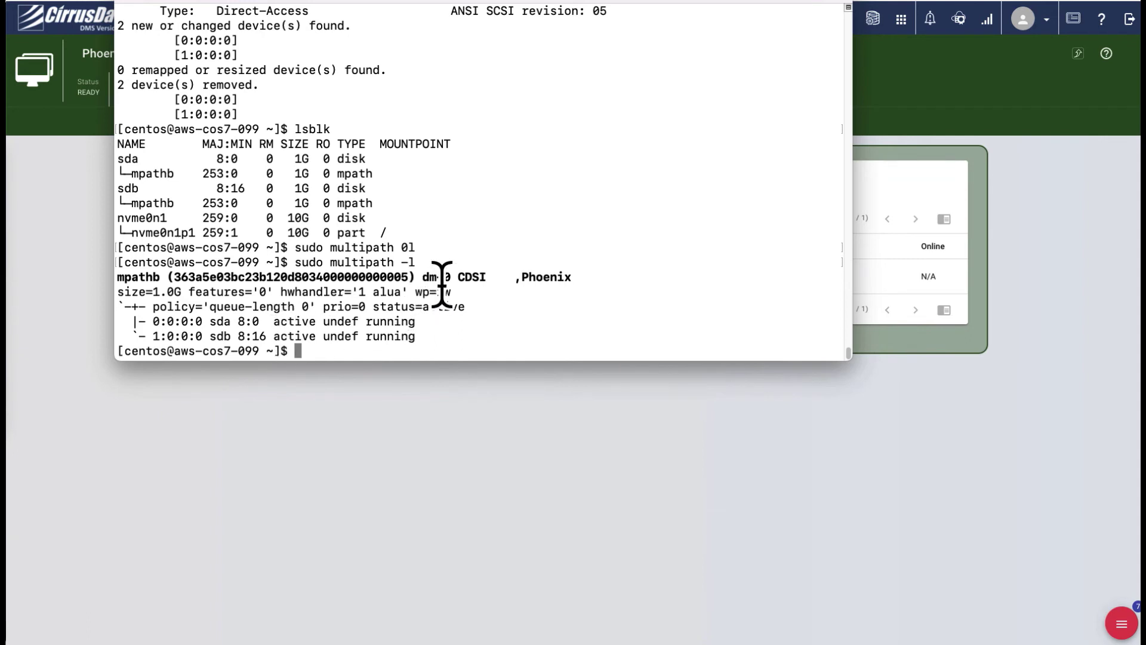
{"action": "left_click_drag", "start_coordinate": [421, 276], "coordinate": [452, 277]}
{"action": "left_click", "coordinate": [462, 279]}
{"action": "double_click", "coordinate": [478, 276]}
{"action": "left_click_drag", "start_coordinate": [521, 276], "coordinate": [586, 286]}
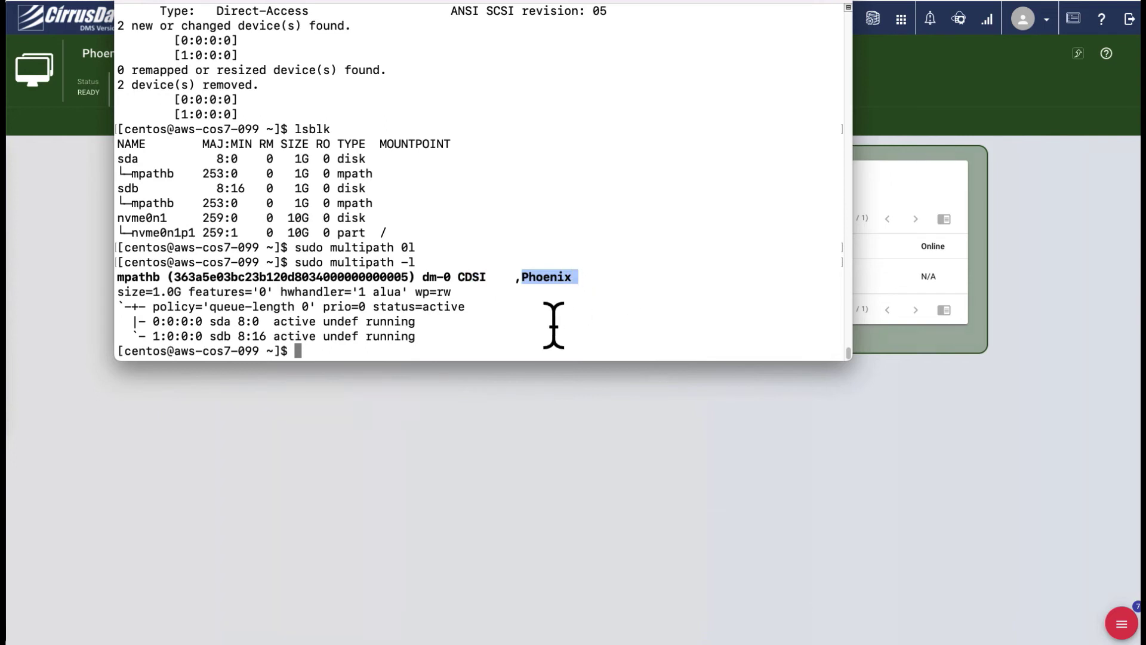
Mount /dev/dm-0 on data, list its pgdata contents, and run db/start_db.sh
{"action": "type", "text": "sudo mount /dev/dm-"}
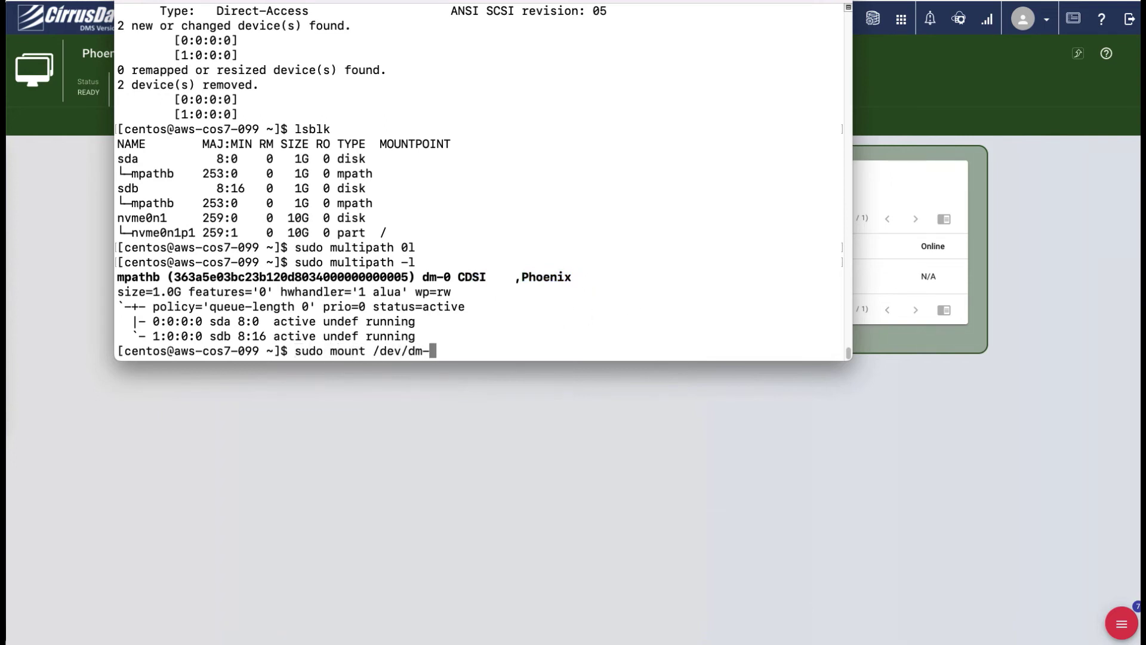
{"action": "type", "text": "0 data"}
{"action": "key", "text": "Return"}
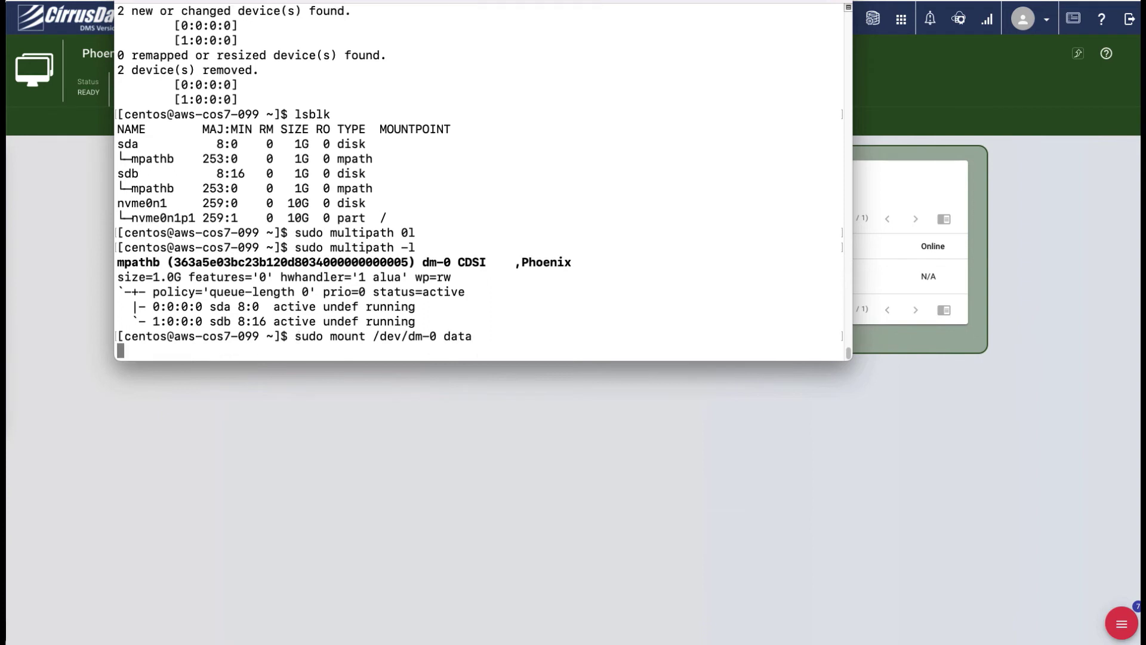
{"action": "type", "text": "ls data"}
{"action": "key", "text": "Return"}
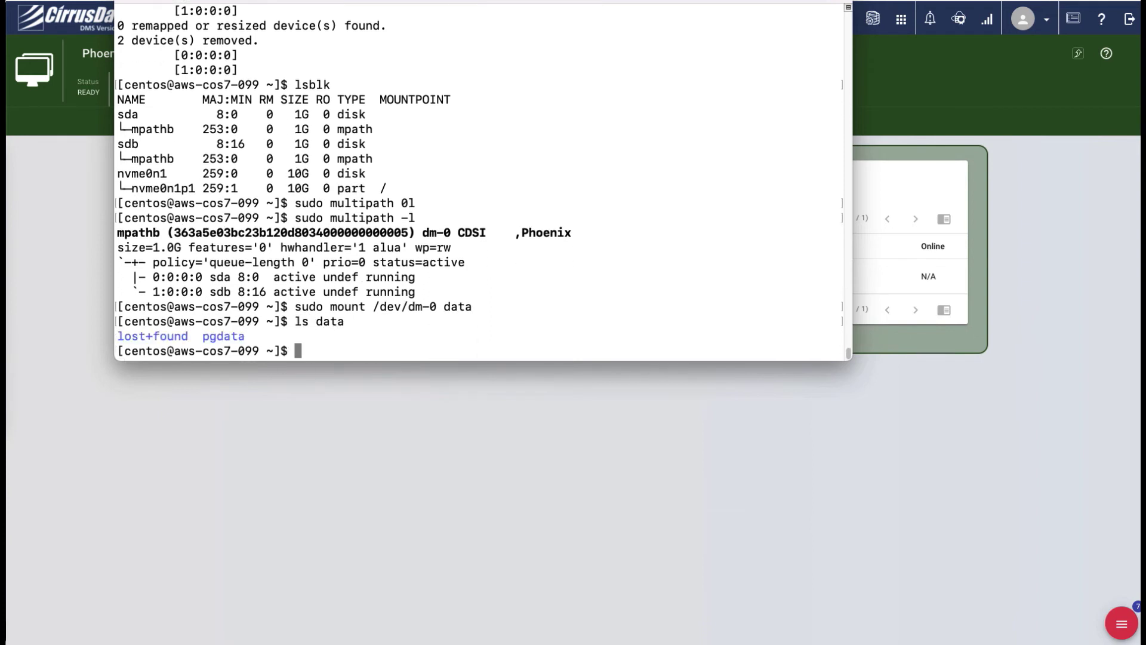
{"action": "type", "text": "db/start_db.sh"}
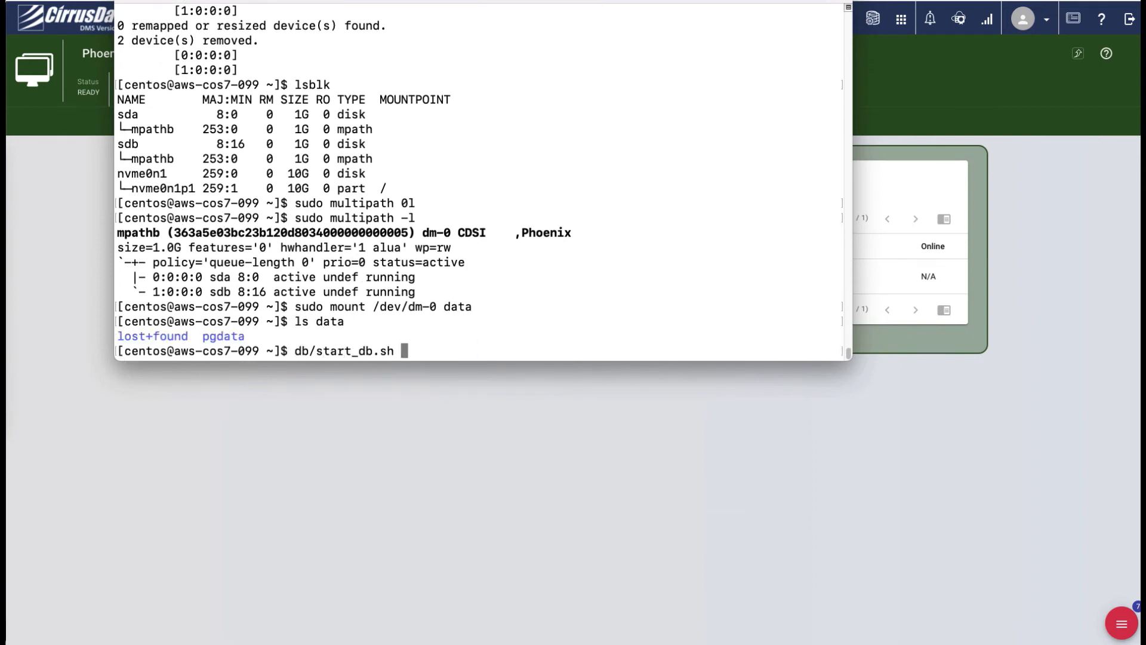
{"action": "key", "text": "Return"}
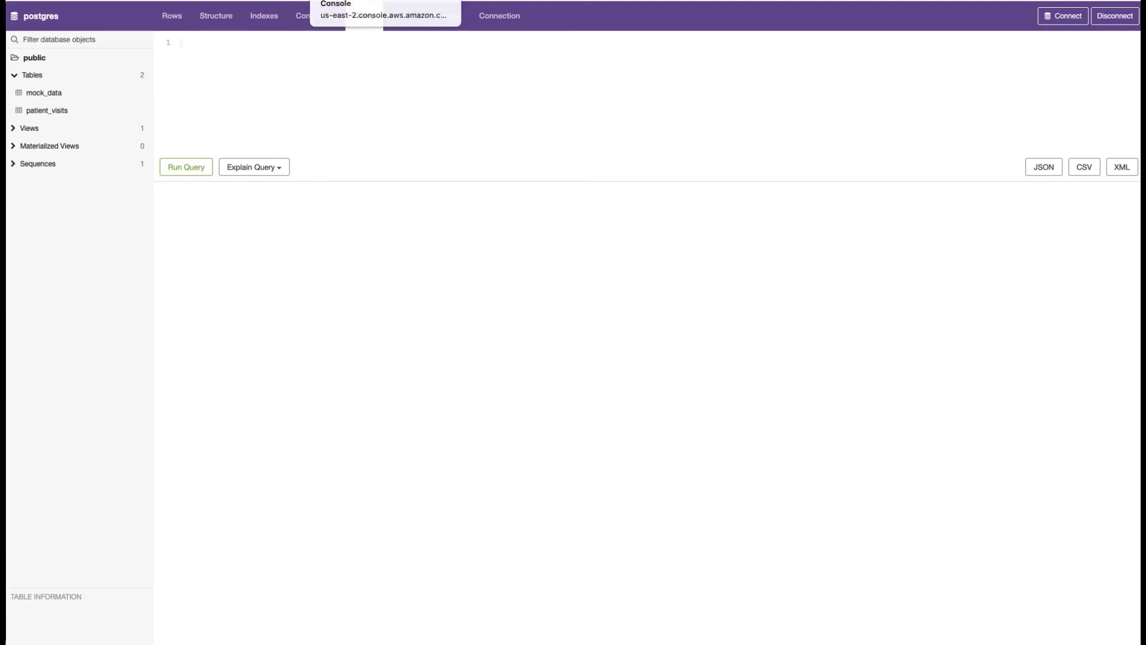
Expand Views in the pgweb sidebar and open the Patient Visits view to see its rows
{"action": "left_click", "coordinate": [27, 130]}
{"action": "left_click", "coordinate": [65, 147]}
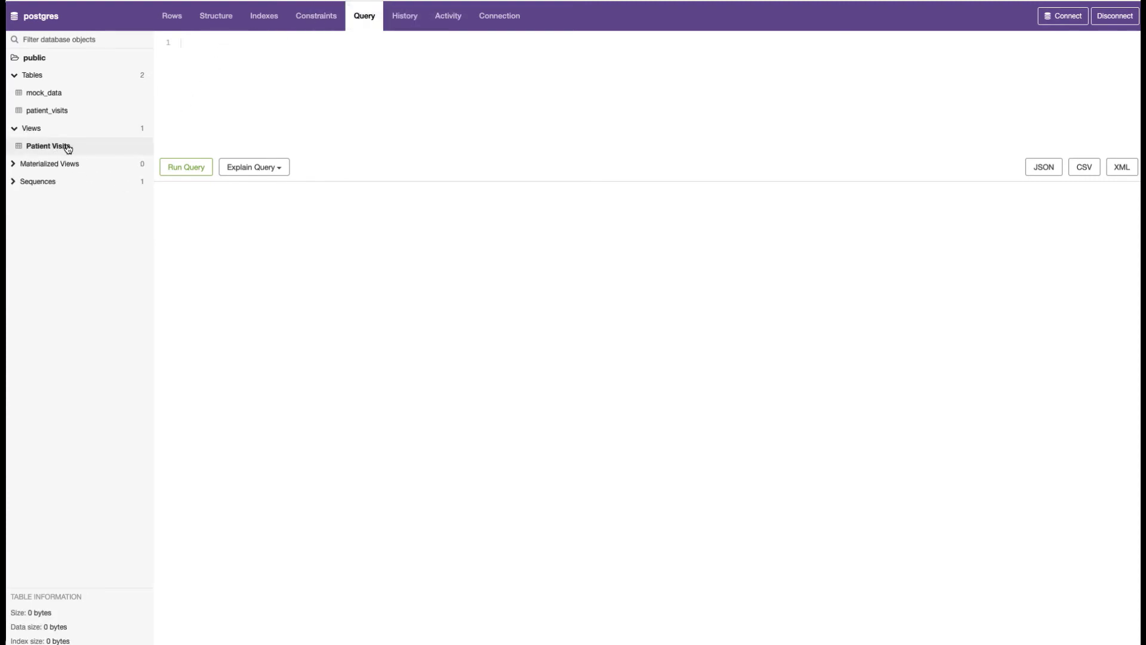